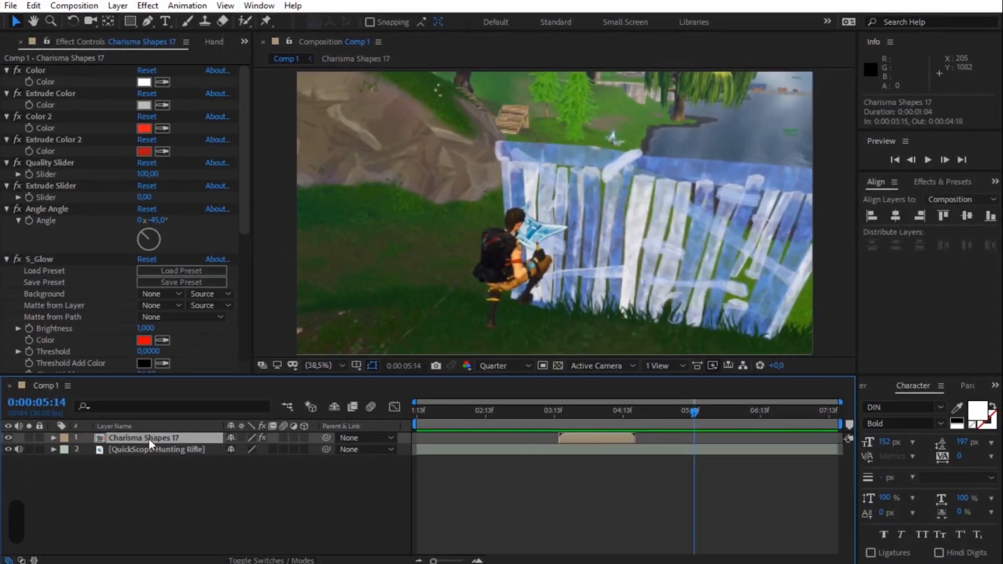
- Delete the existing Charisma Shapes 17 layer from Comp 1 and open the AEViewer BP extension
{"action": "key", "text": "Delete"}
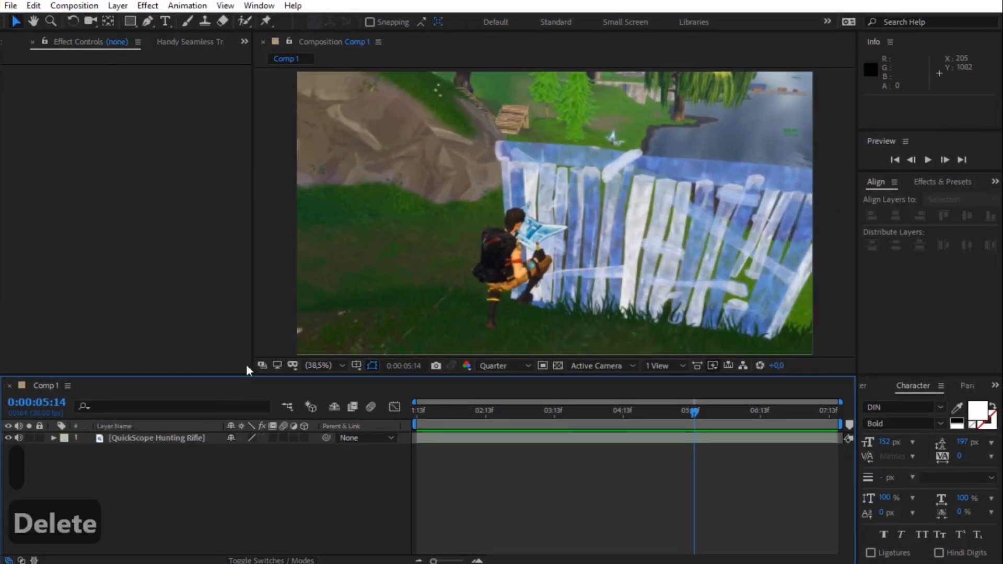
{"action": "left_click", "coordinate": [259, 5]}
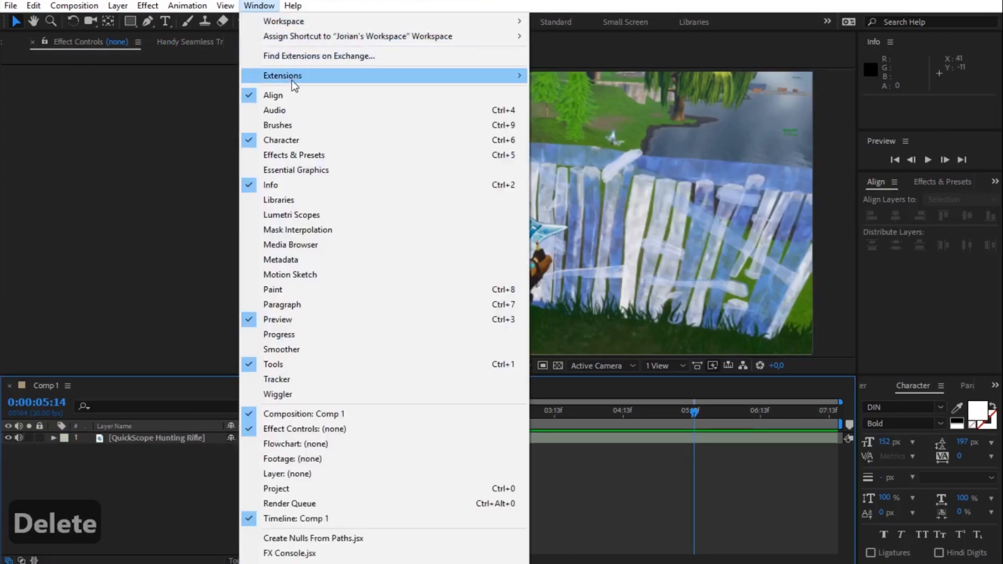
{"action": "mouse_move", "coordinate": [292, 79]}
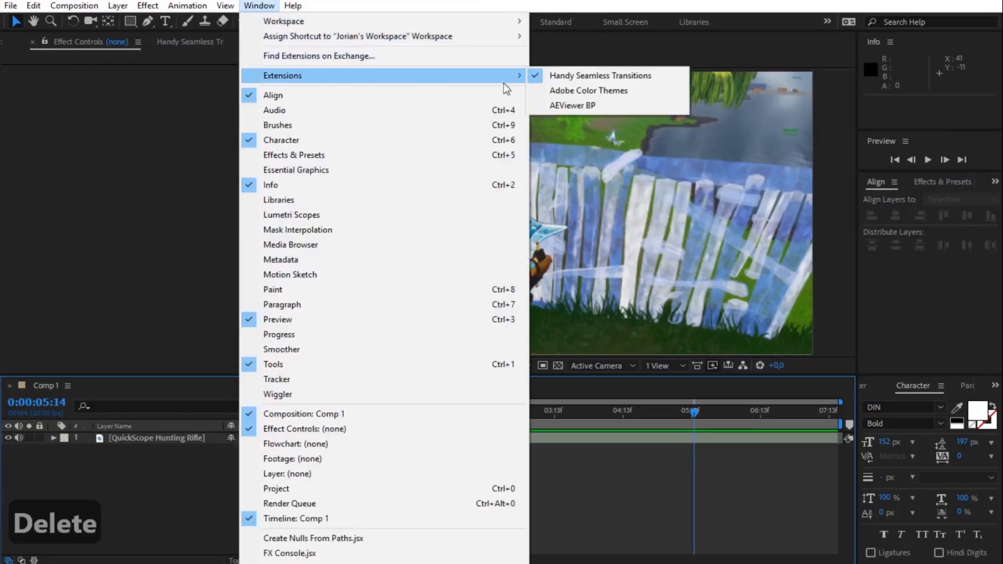
{"action": "left_click", "coordinate": [575, 106]}
{"action": "left_click_drag", "start_coordinate": [768, 99], "coordinate": [164, 62]}
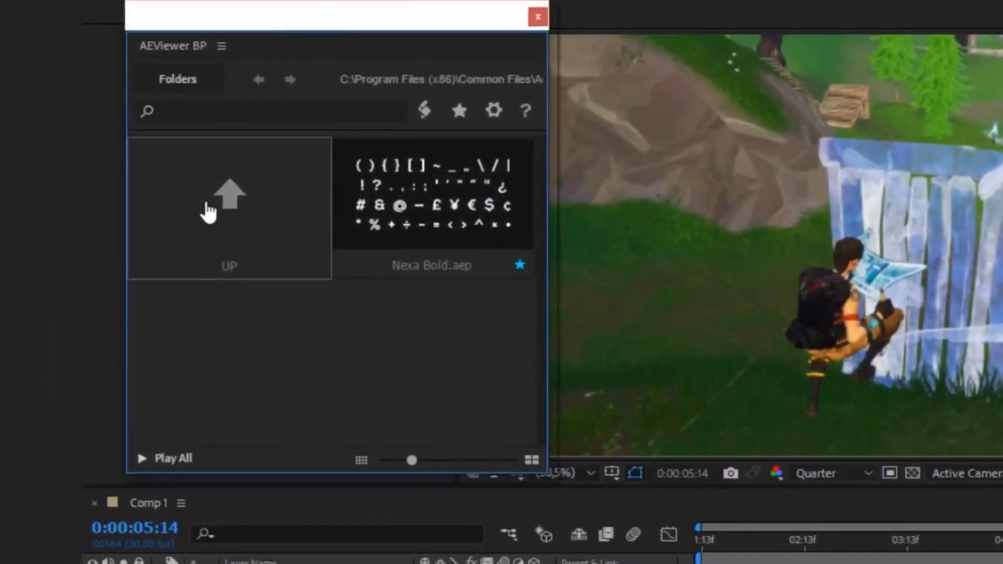
- Add Charisma Shapes 17 from the Charisma Shapes folder to Comp 1 and close the AEViewer BP library
{"action": "left_click", "coordinate": [208, 212]}
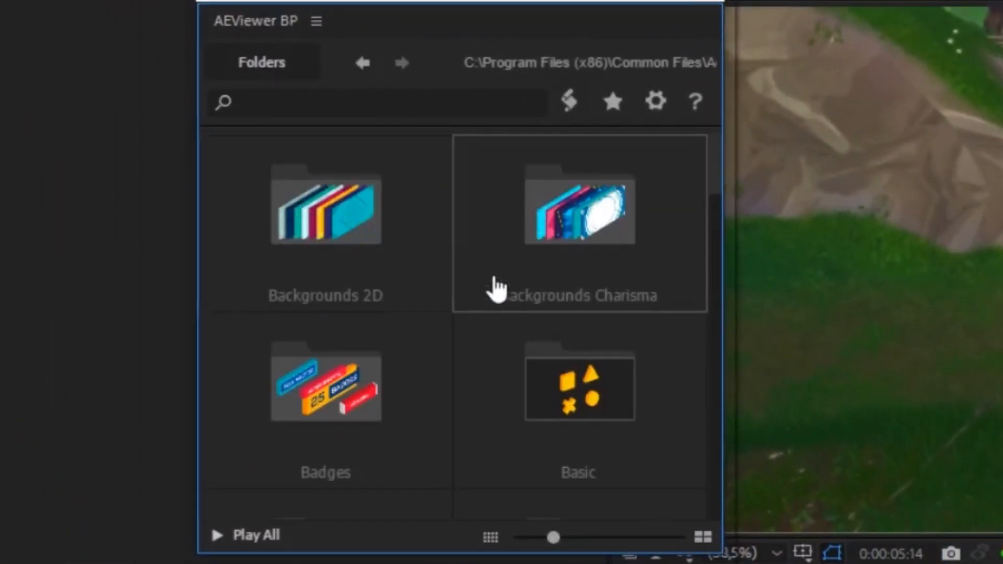
{"action": "scroll", "coordinate": [361, 272], "scroll_direction": "down", "scroll_amount": 3}
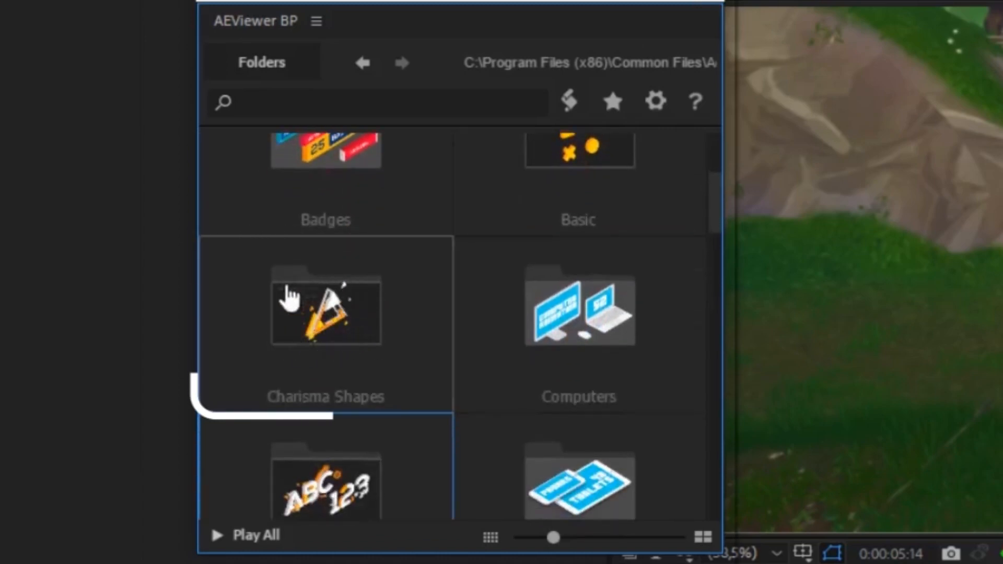
{"action": "left_click", "coordinate": [315, 344]}
{"action": "scroll", "coordinate": [631, 314], "scroll_direction": "down", "scroll_amount": 6}
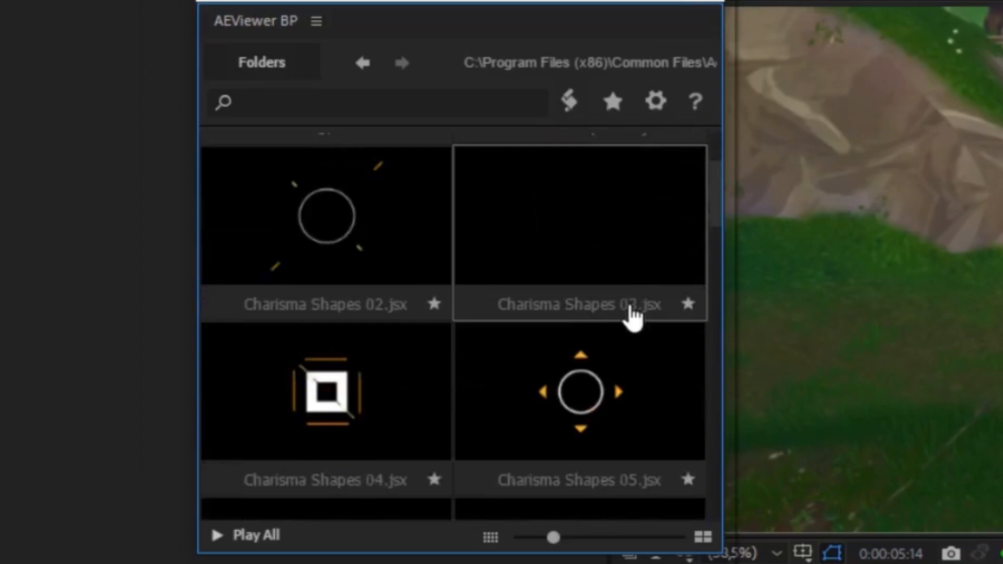
{"action": "scroll", "coordinate": [632, 318], "scroll_direction": "down", "scroll_amount": 8}
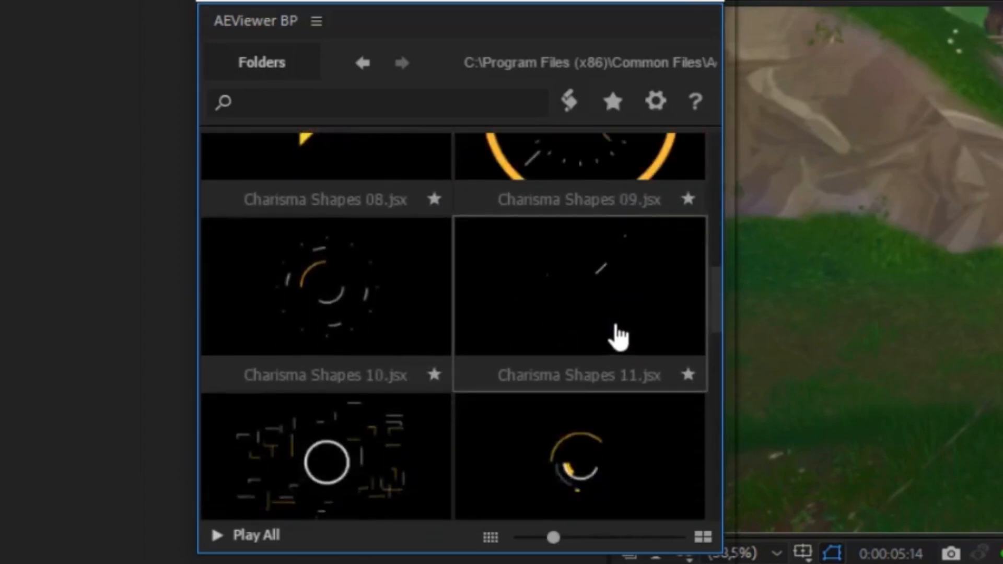
{"action": "scroll", "coordinate": [621, 338], "scroll_direction": "down", "scroll_amount": 6}
{"action": "scroll", "coordinate": [622, 344], "scroll_direction": "down", "scroll_amount": 3}
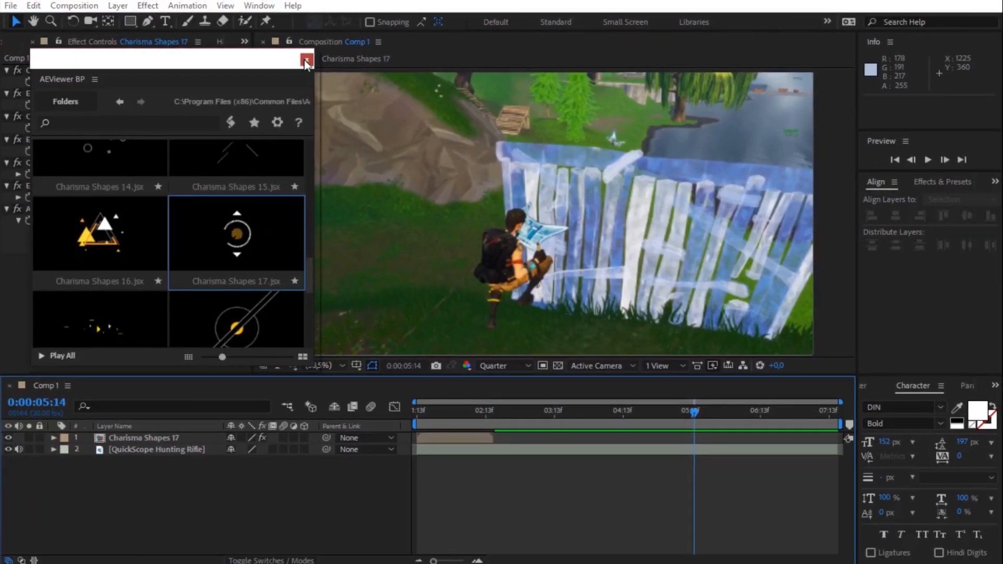
{"action": "left_click", "coordinate": [306, 61]}
- Shift the Charisma Shapes 17 layer to start at 0:00:03:26 and preview it over the footage
{"action": "left_click", "coordinate": [177, 437]}
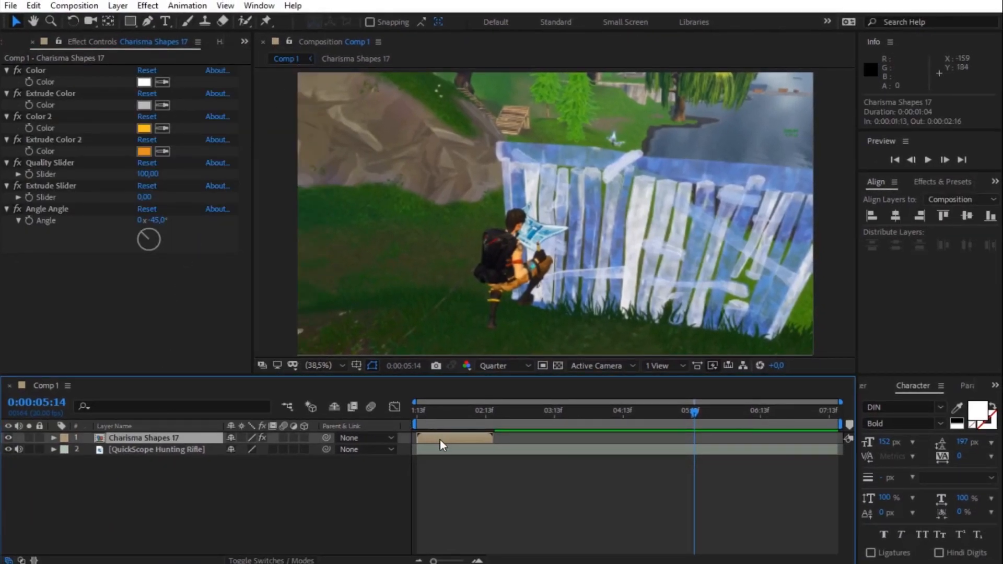
{"action": "left_click_drag", "start_coordinate": [440, 439], "coordinate": [542, 428]}
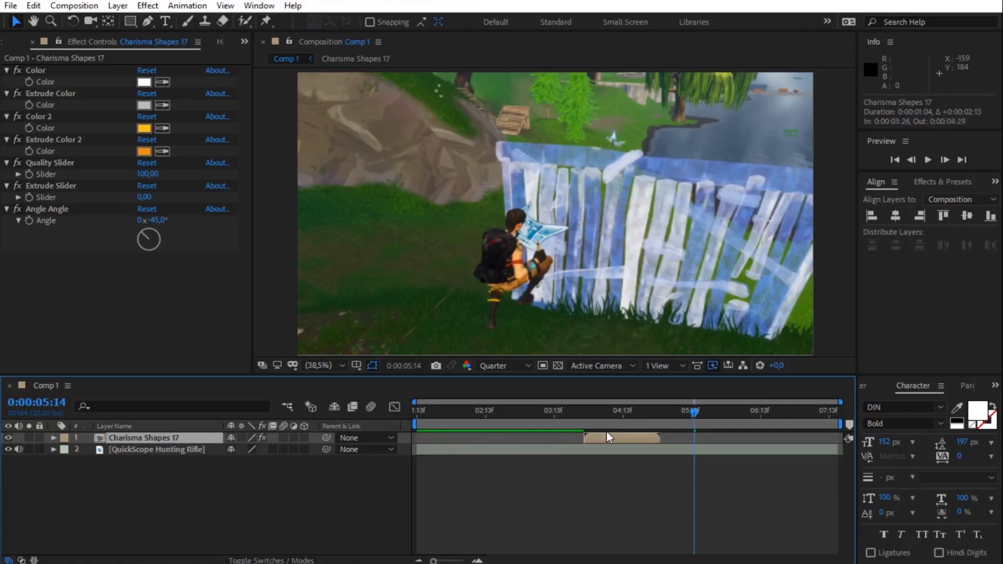
{"action": "left_click", "coordinate": [579, 412]}
{"action": "key", "text": "space"}
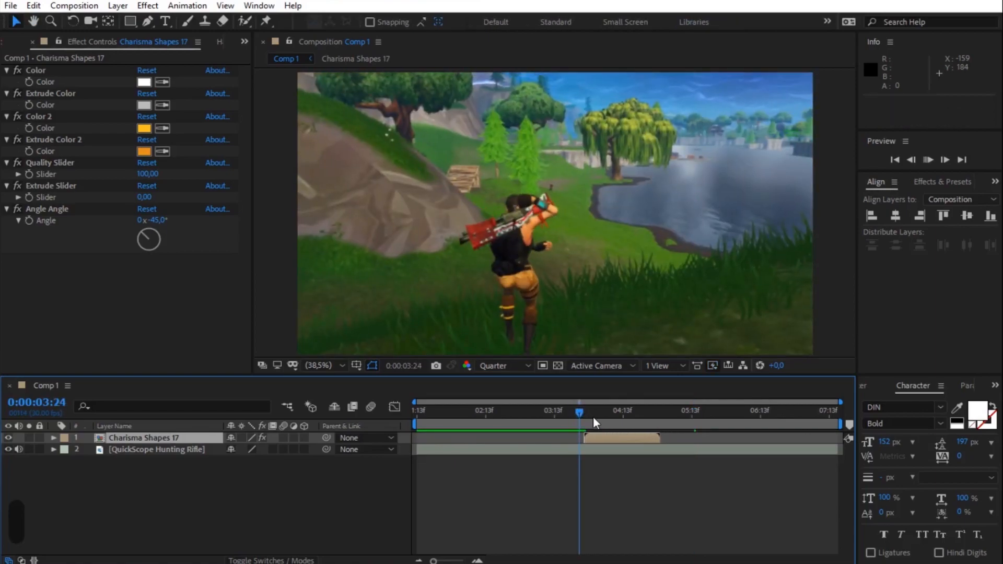
- At 0:00:04:15, set the Color 2 effect of the Charisma Shapes 17 layer to FF1D1D
{"action": "mouse_move", "coordinate": [616, 414]}
{"action": "left_mouse_down"}
{"action": "mouse_move", "coordinate": [597, 413]}
{"action": "mouse_move", "coordinate": [626, 410]}
{"action": "left_mouse_up"}
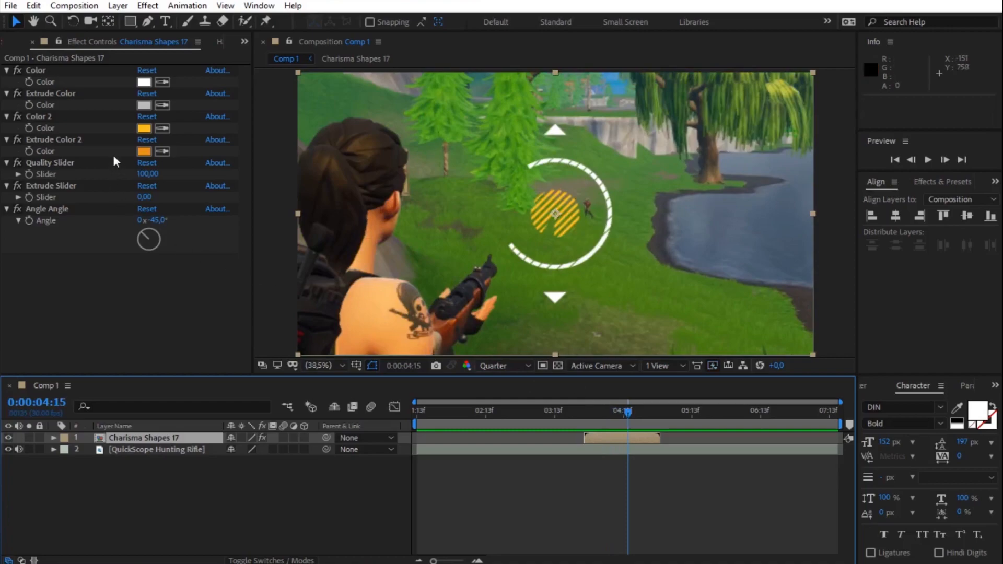
{"action": "left_click", "coordinate": [144, 129]}
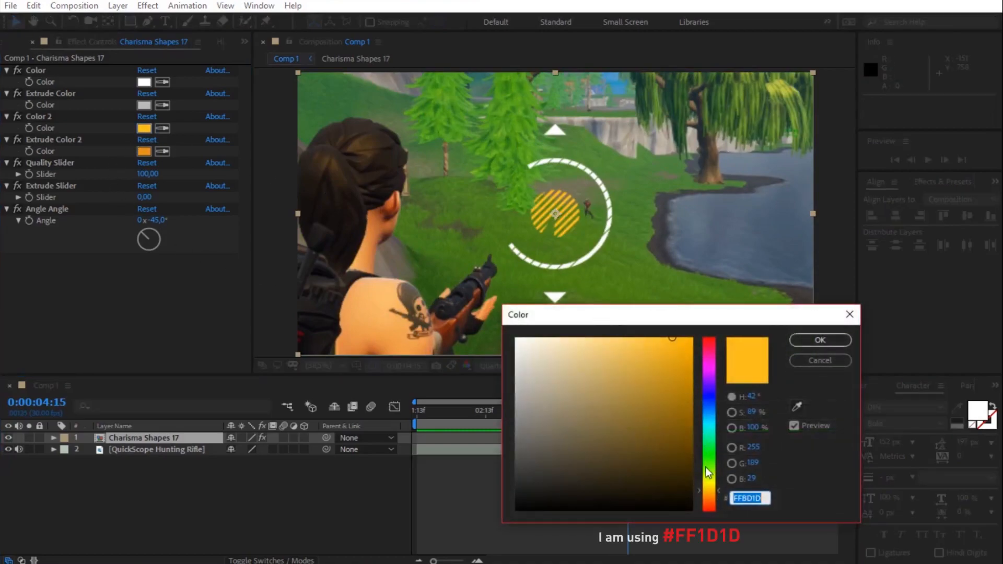
{"action": "left_click_drag", "start_coordinate": [710, 490], "coordinate": [706, 511]}
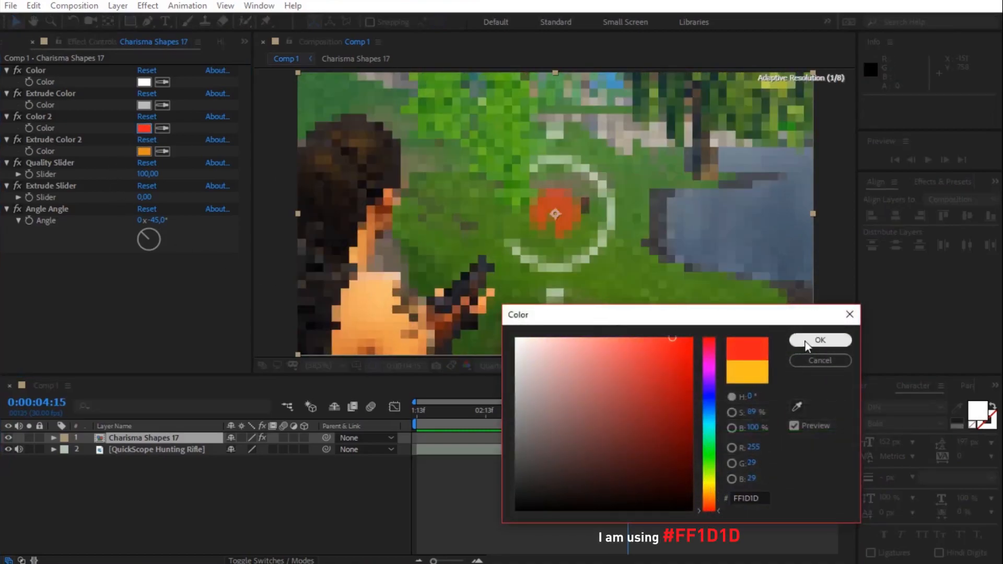
{"action": "left_click", "coordinate": [819, 340]}
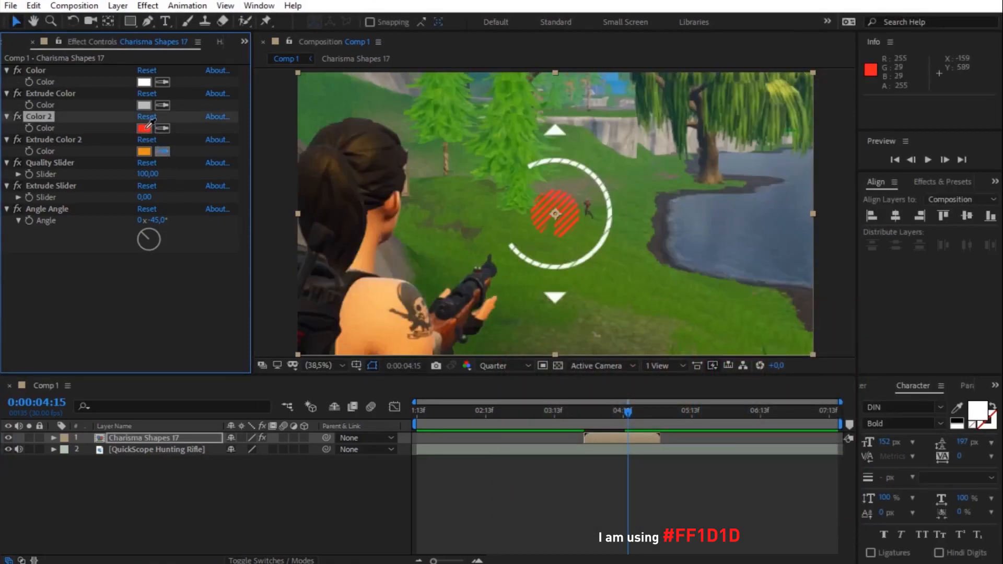
- Set Extrude Color 2 to the darker red C21616 and play back the recolored shape from 0:00:03:15
{"action": "left_click", "coordinate": [144, 152]}
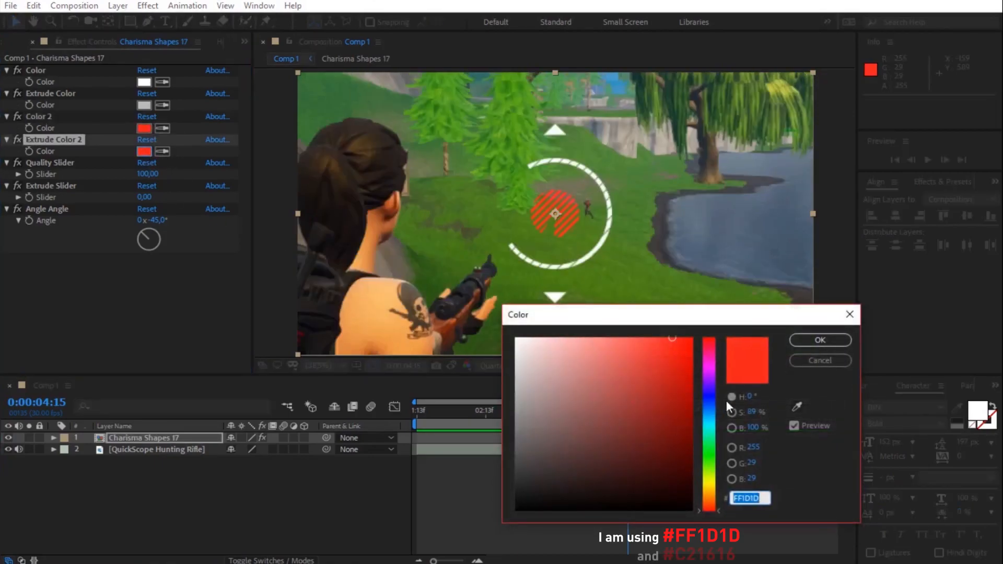
{"action": "left_click_drag", "start_coordinate": [753, 433], "coordinate": [746, 428]}
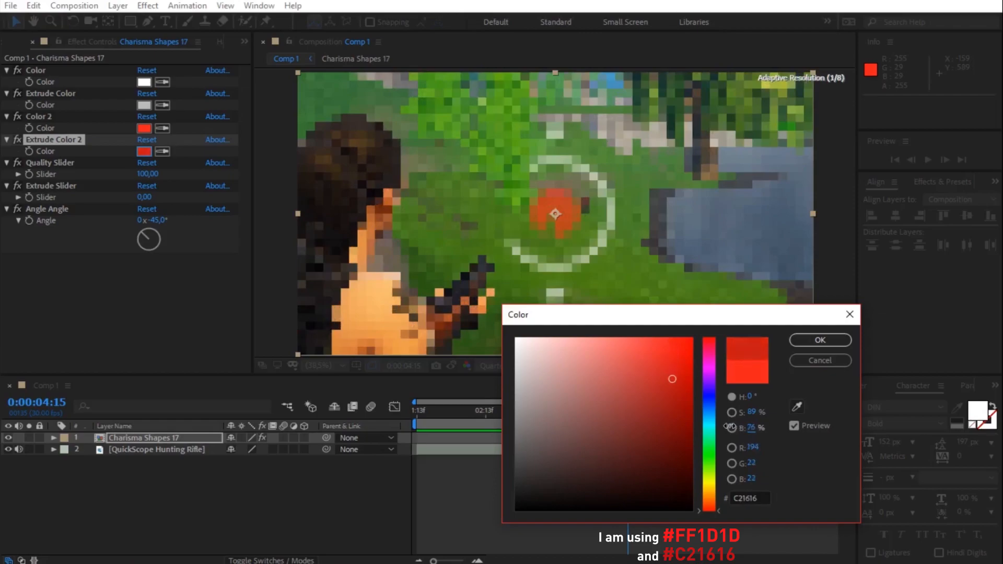
{"action": "left_click", "coordinate": [812, 341]}
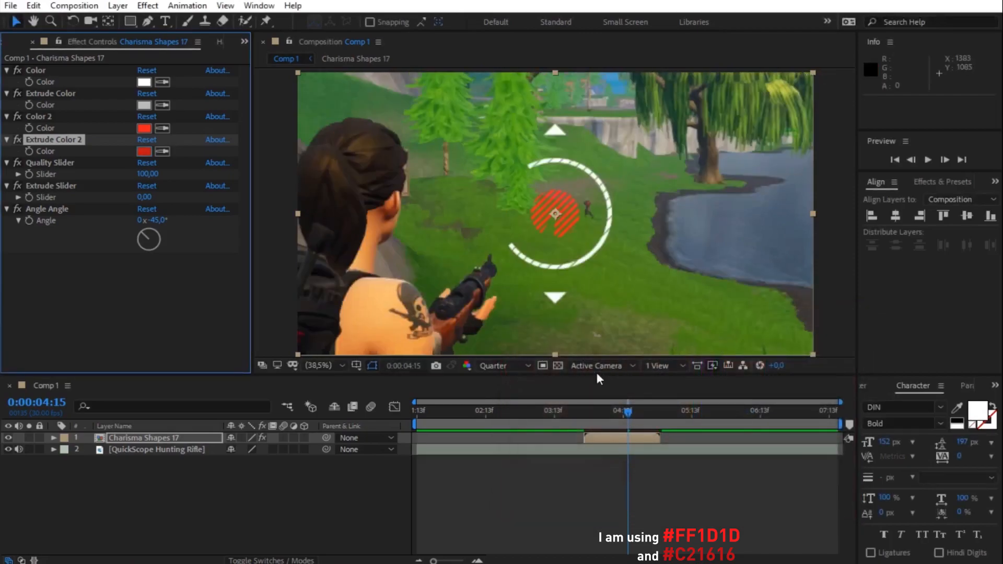
{"action": "left_click_drag", "start_coordinate": [627, 413], "coordinate": [569, 406]}
{"action": "key", "text": "space"}
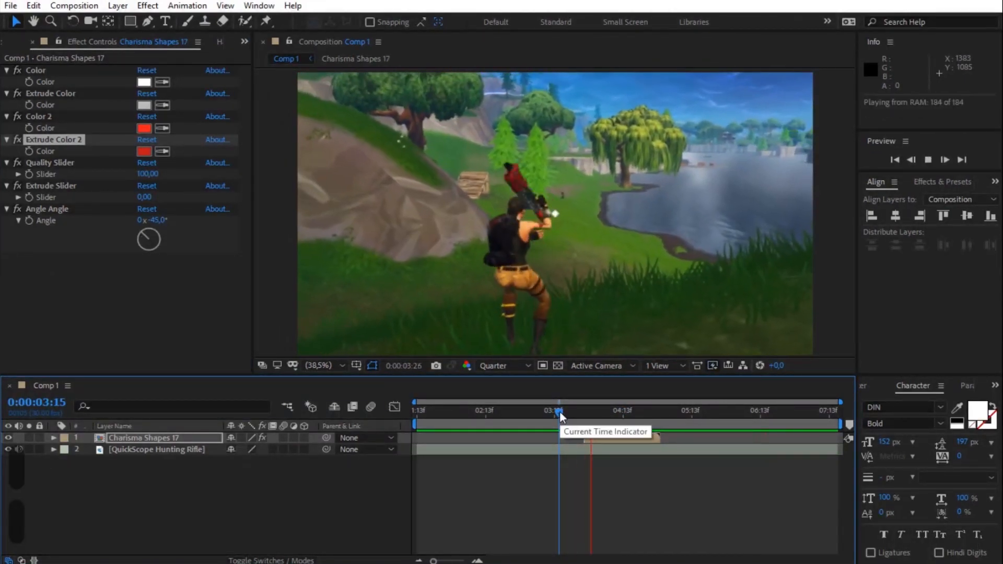
{"action": "key", "text": "space"}
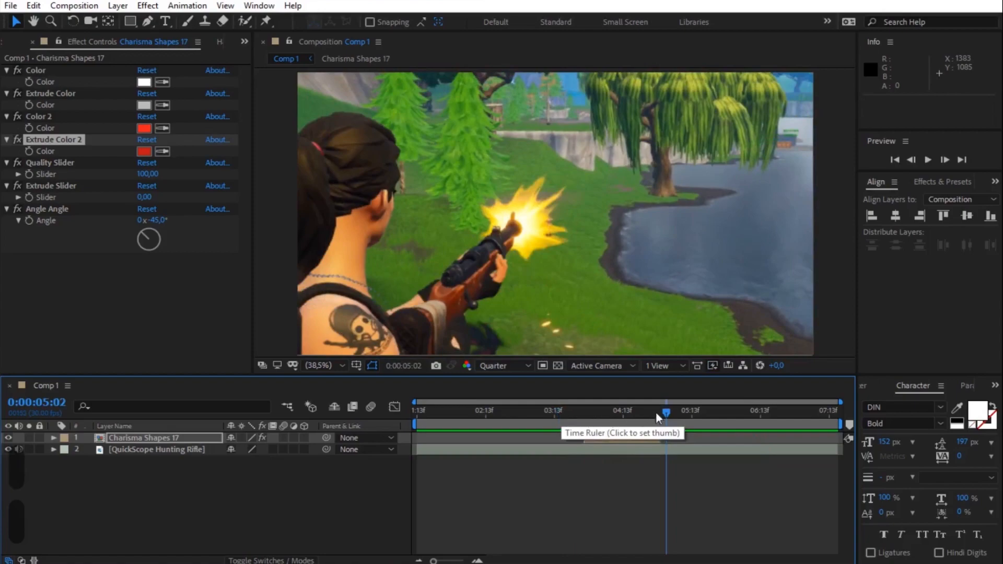
- Create a Position keyframe for Charisma Shapes 17 at 0:00:03:26 and move the shape to about 954.8, 446.5
{"action": "left_click_drag", "start_coordinate": [668, 412], "coordinate": [587, 408]}
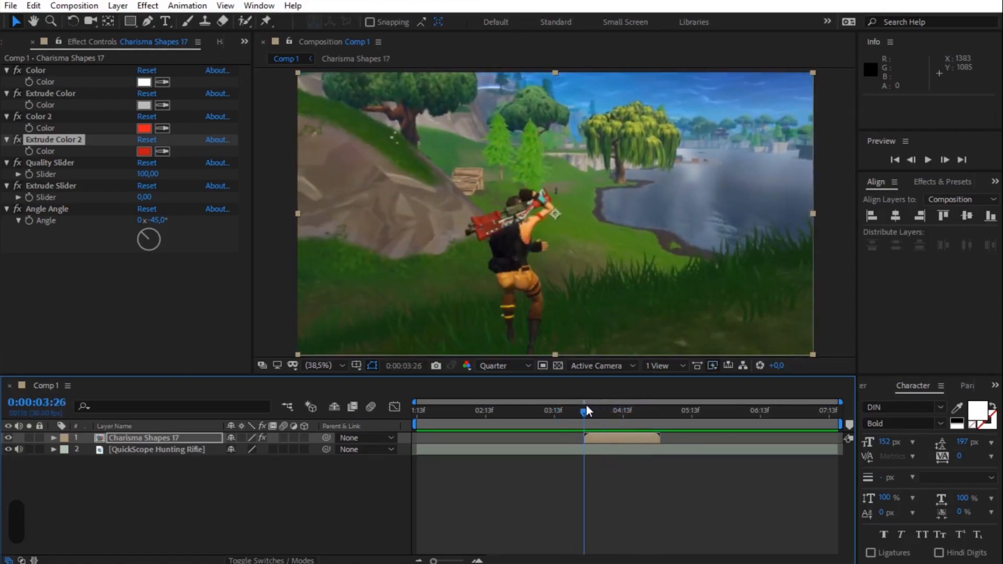
{"action": "left_click", "coordinate": [168, 438]}
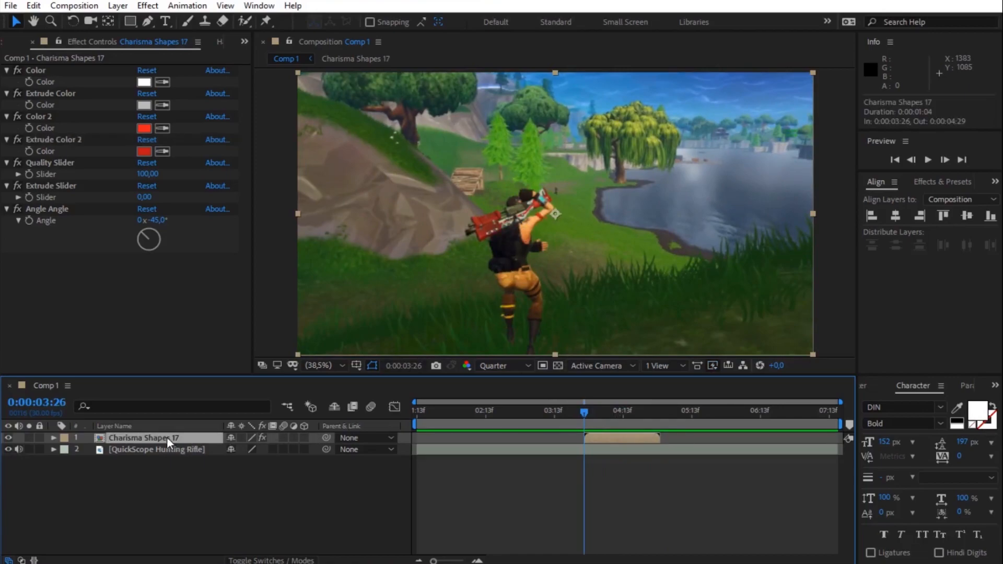
{"action": "key", "text": "p"}
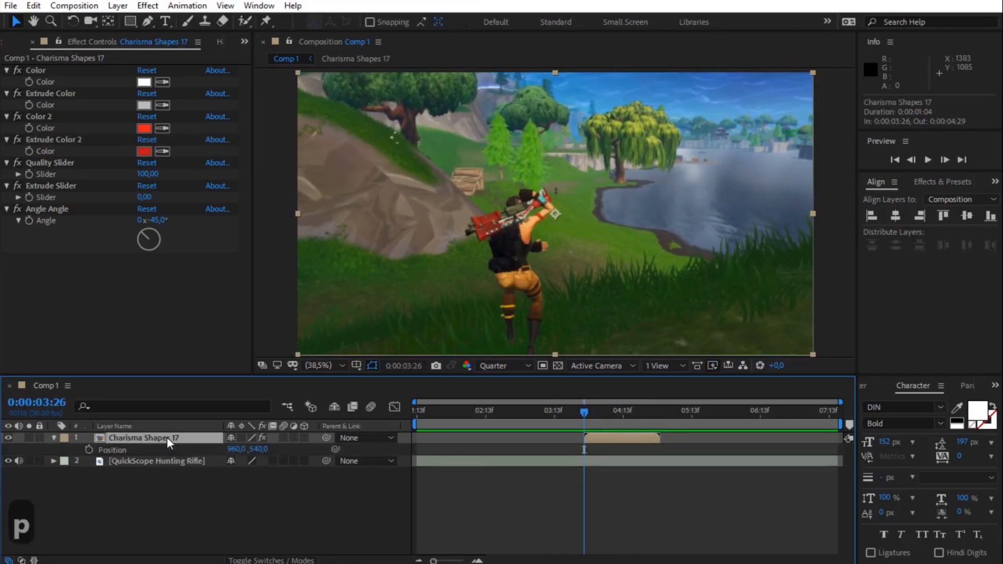
{"action": "left_click", "coordinate": [89, 448]}
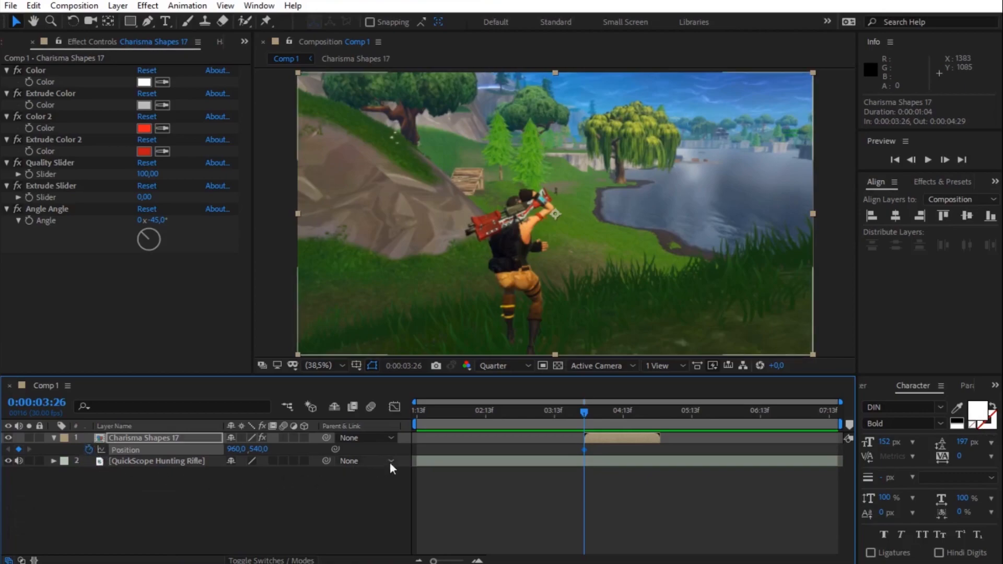
{"action": "left_click_drag", "start_coordinate": [558, 227], "coordinate": [562, 193]}
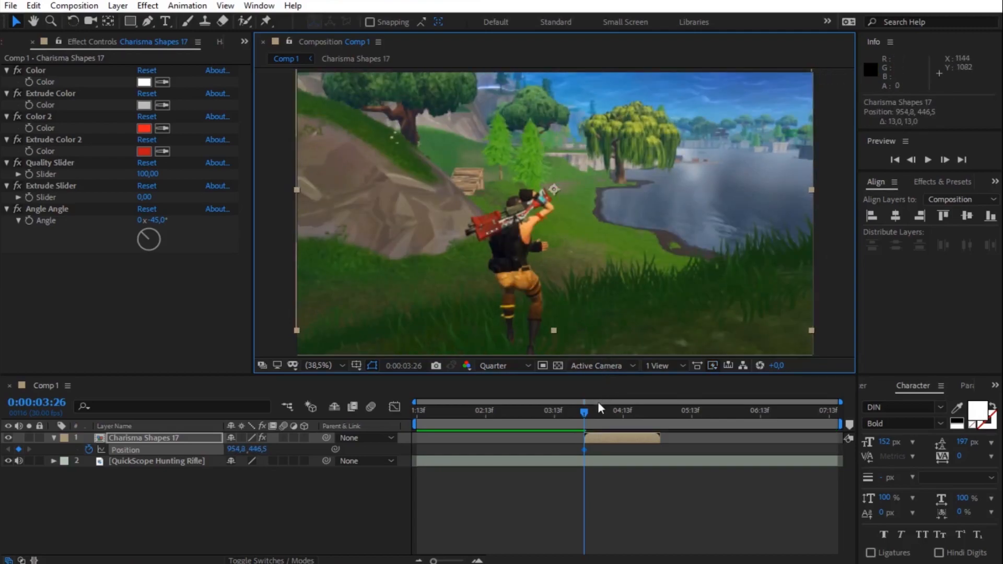
- Keyframe the shape's position at 0:00:04:11 by moving it onto the distant enemy at about 1037.9, 508.8
{"action": "left_click_drag", "start_coordinate": [584, 412], "coordinate": [587, 411]}
{"action": "key", "text": "space"}
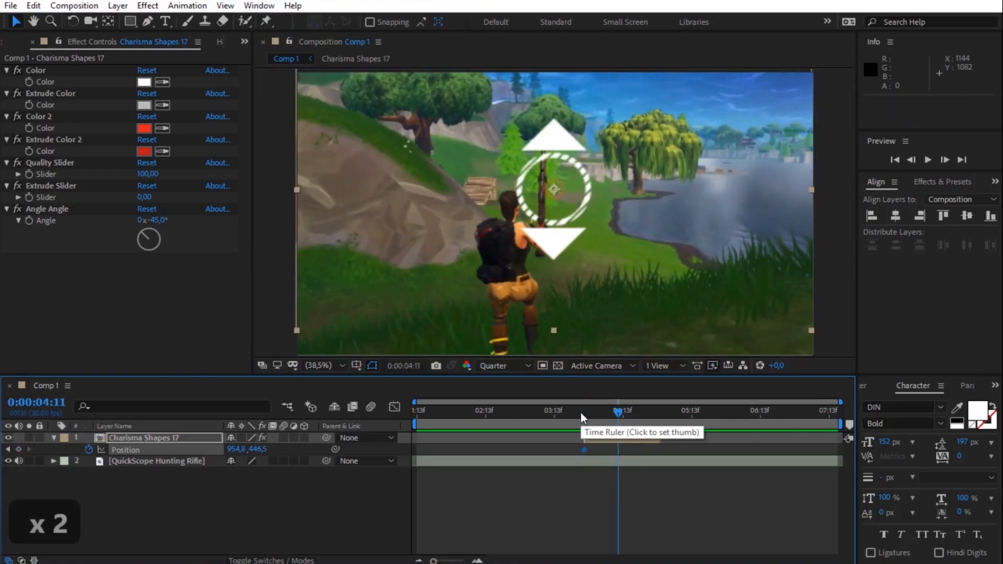
{"action": "left_click_drag", "start_coordinate": [563, 191], "coordinate": [585, 208]}
- At 0:00:04:27, move the shape to about 986, 578.9, shift that keyframe to the layer's end, and preview the tracking from 0:00:02:20
{"action": "key", "text": "space"}
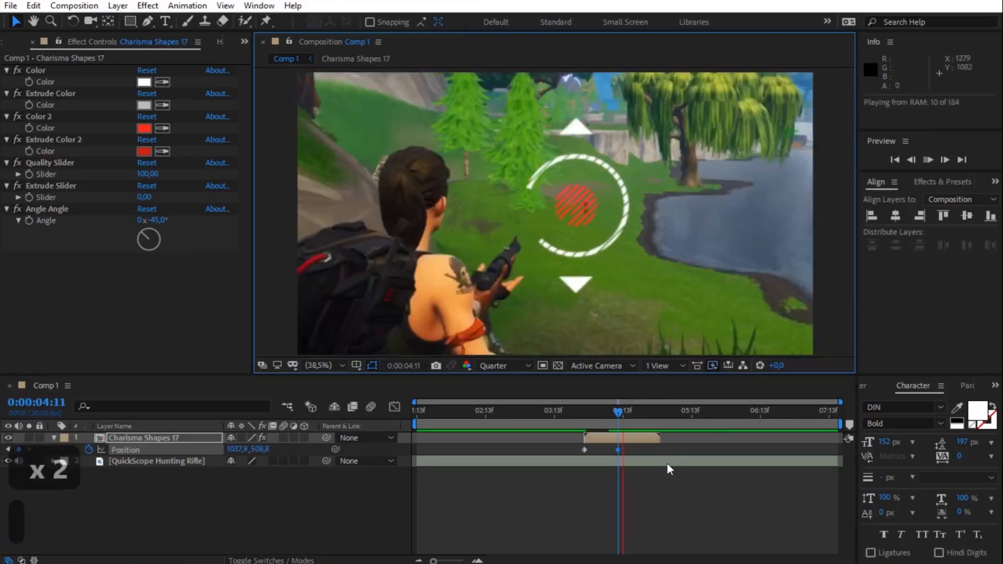
{"action": "key", "text": "space"}
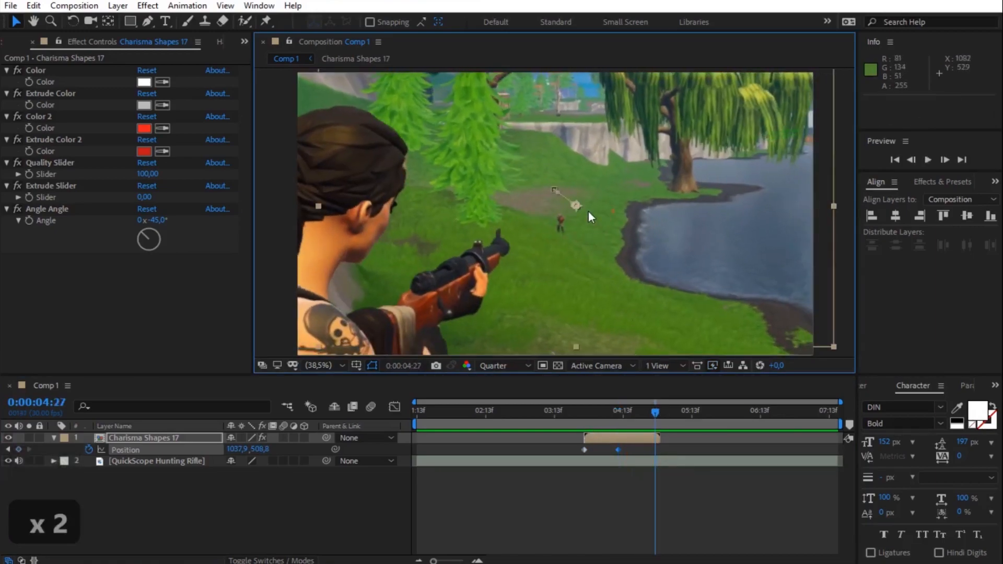
{"action": "left_click_drag", "start_coordinate": [582, 209], "coordinate": [568, 228]}
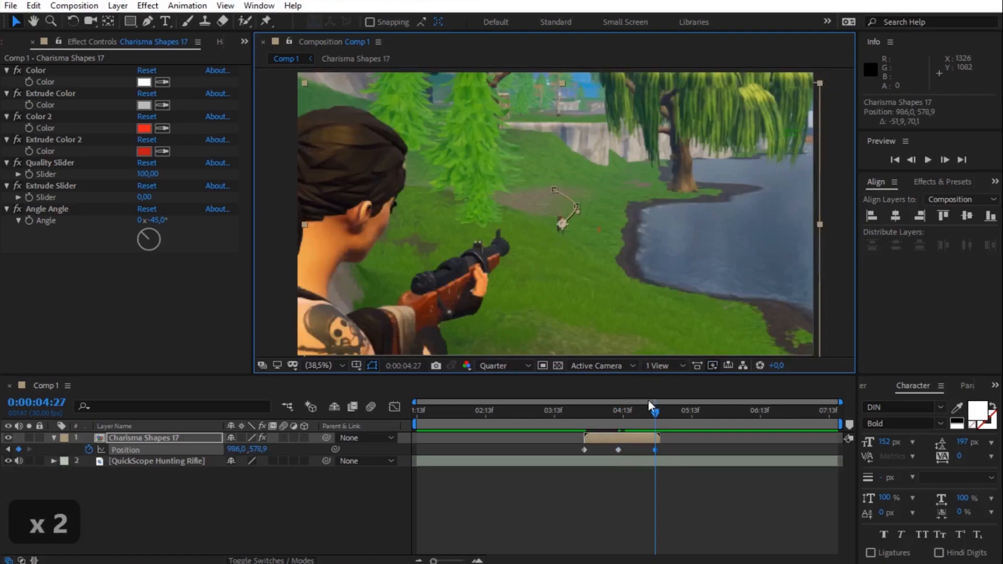
{"action": "left_click_drag", "start_coordinate": [655, 450], "coordinate": [662, 449]}
{"action": "left_click_drag", "start_coordinate": [654, 412], "coordinate": [501, 409]}
{"action": "key", "text": "space"}
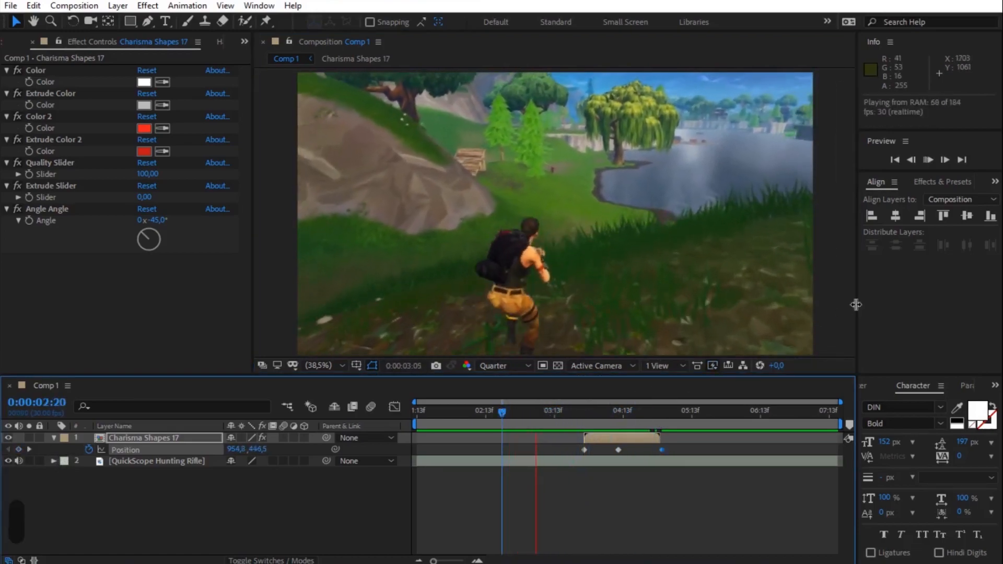
{"action": "key", "text": "space"}
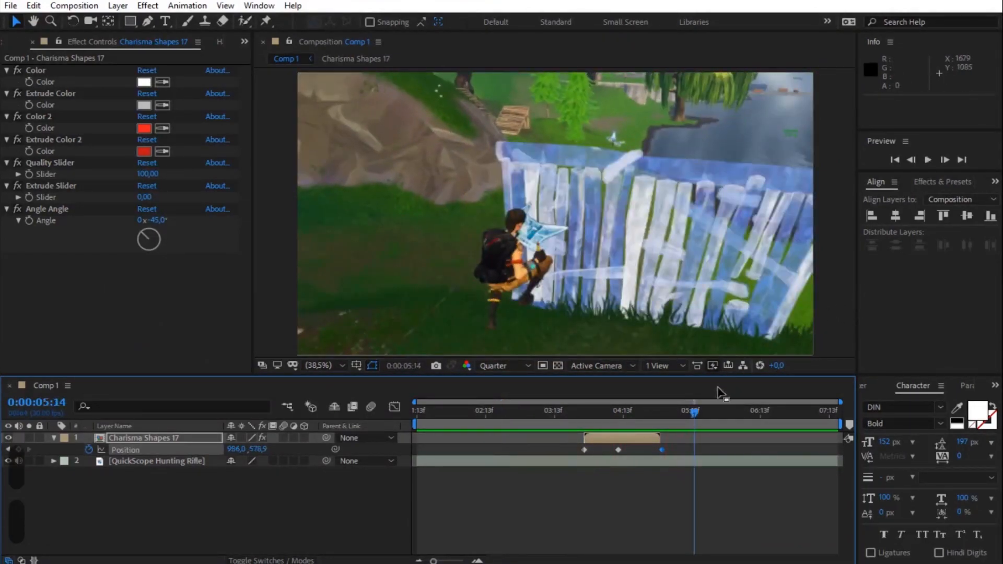
- Find the S_Glow effect and apply it to the Charisma Shapes 17 layer, with the frame at 0:00:04:15 in view
{"action": "left_click_drag", "start_coordinate": [694, 412], "coordinate": [401, 389]}
{"action": "left_click", "coordinate": [938, 183]}
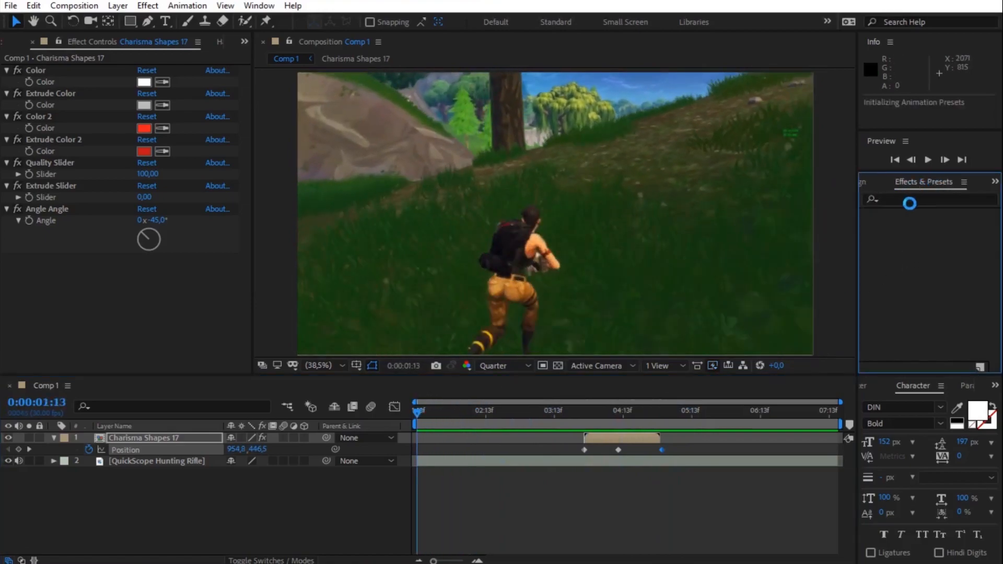
{"action": "left_click_drag", "start_coordinate": [637, 418], "coordinate": [628, 415]}
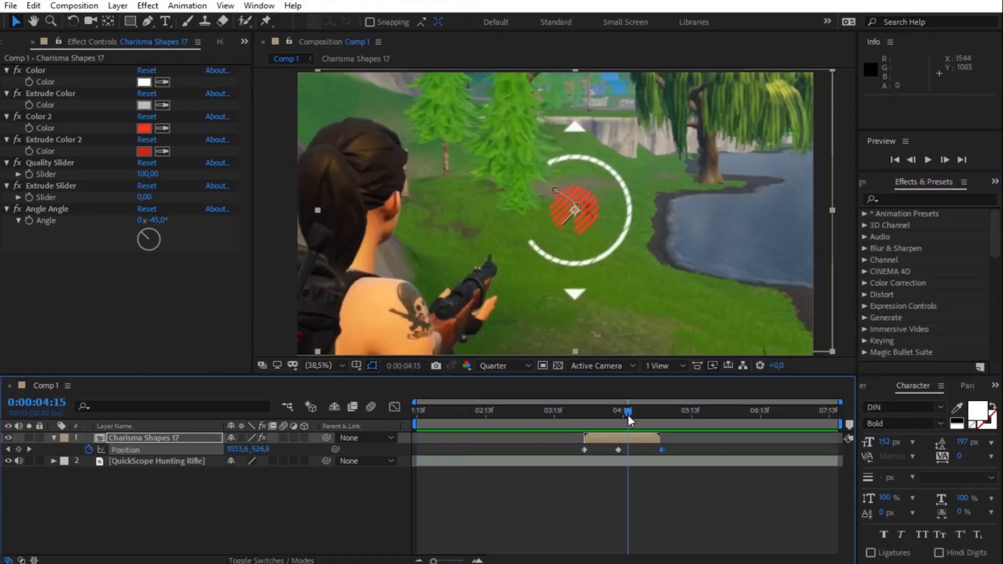
{"action": "left_click", "coordinate": [908, 200]}
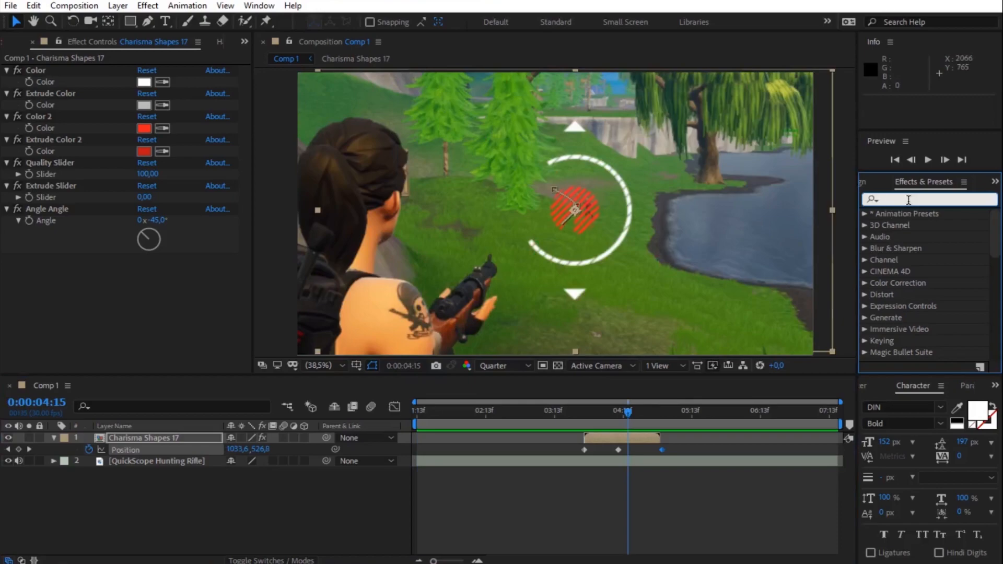
{"action": "type", "text": "s_glow"}
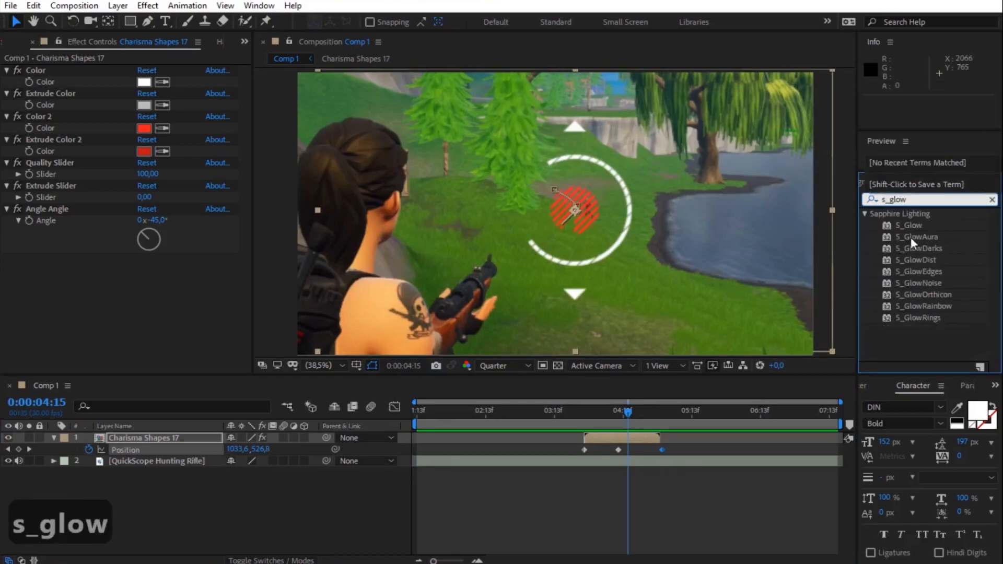
{"action": "double_click", "coordinate": [911, 225]}
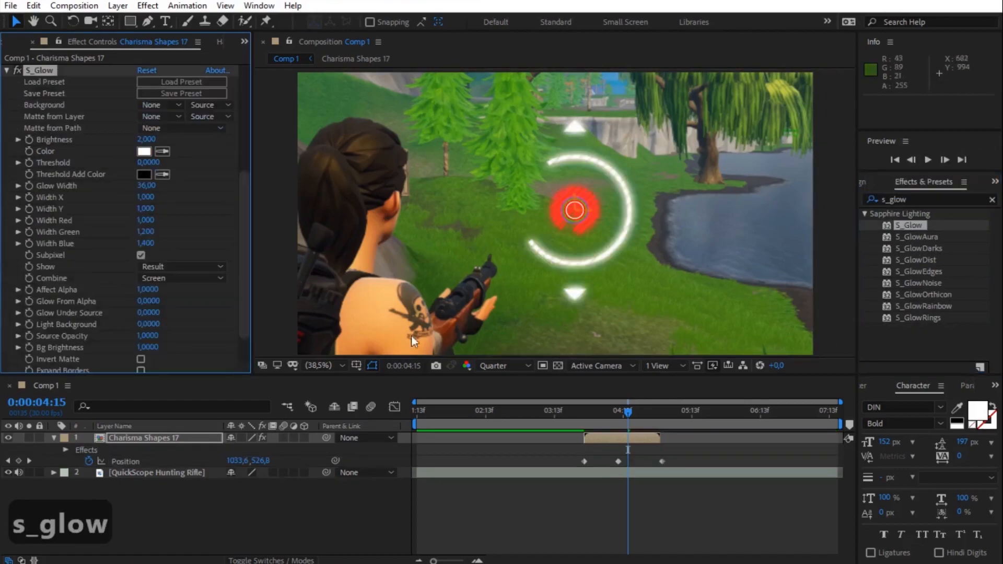
- Set the S_Glow color to red FF0000 and its brightness to 1
{"action": "left_click", "coordinate": [146, 152]}
{"action": "mouse_move", "coordinate": [618, 377]}
{"action": "left_mouse_down"}
{"action": "mouse_move", "coordinate": [672, 416]}
{"action": "mouse_move", "coordinate": [666, 383]}
{"action": "mouse_move", "coordinate": [696, 337]}
{"action": "left_mouse_up"}
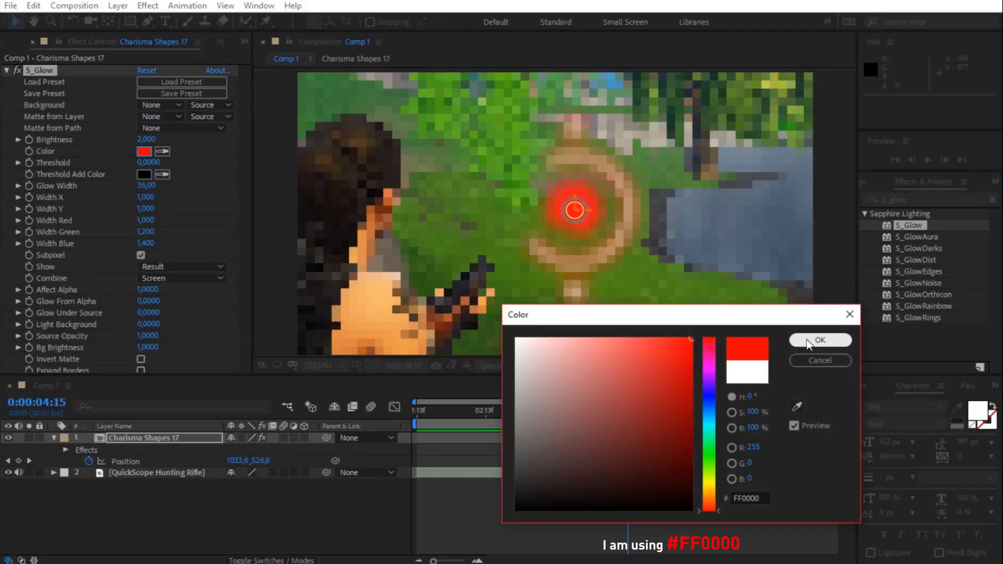
{"action": "left_click", "coordinate": [806, 341]}
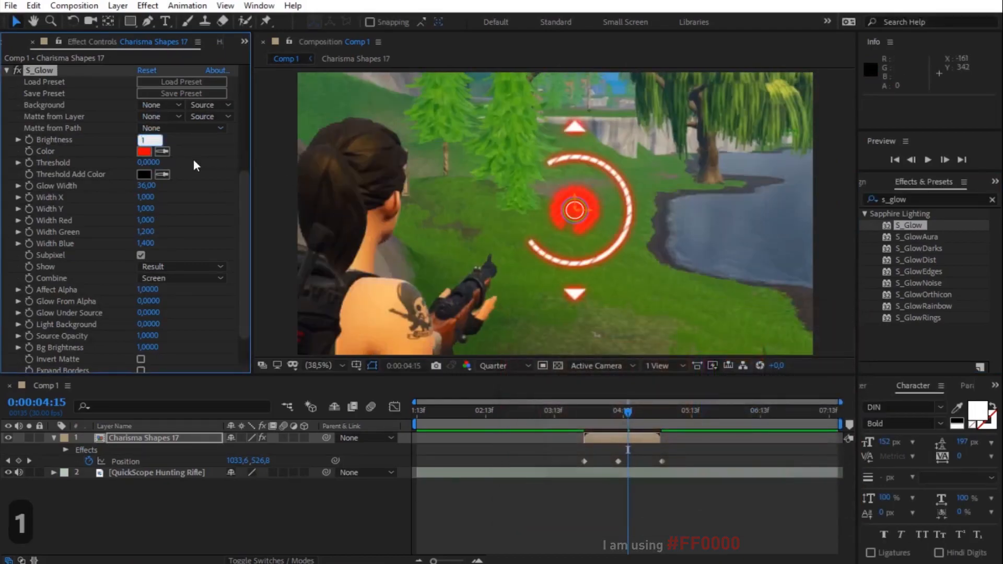
{"action": "left_click", "coordinate": [392, 298]}
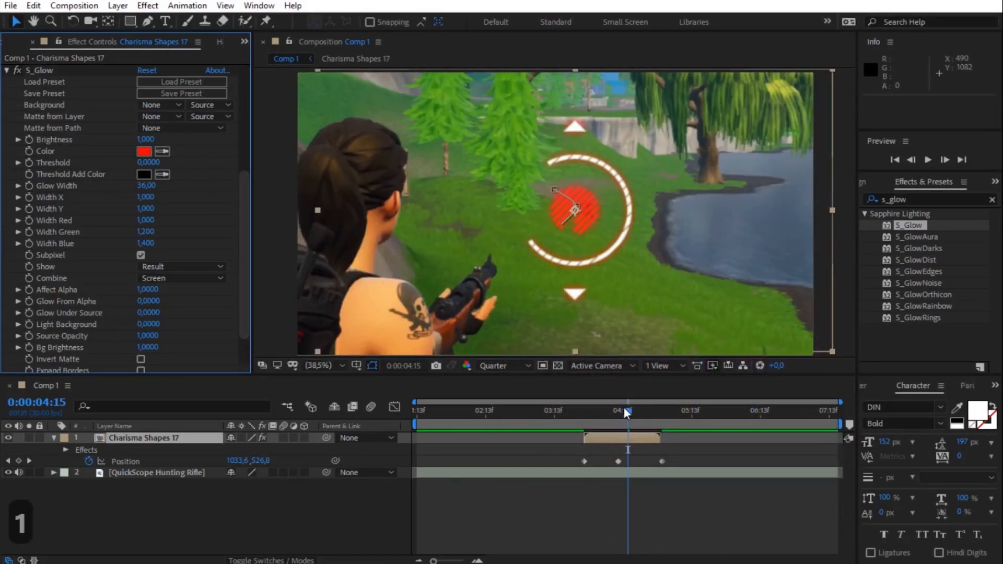
{"action": "left_click", "coordinate": [564, 411]}
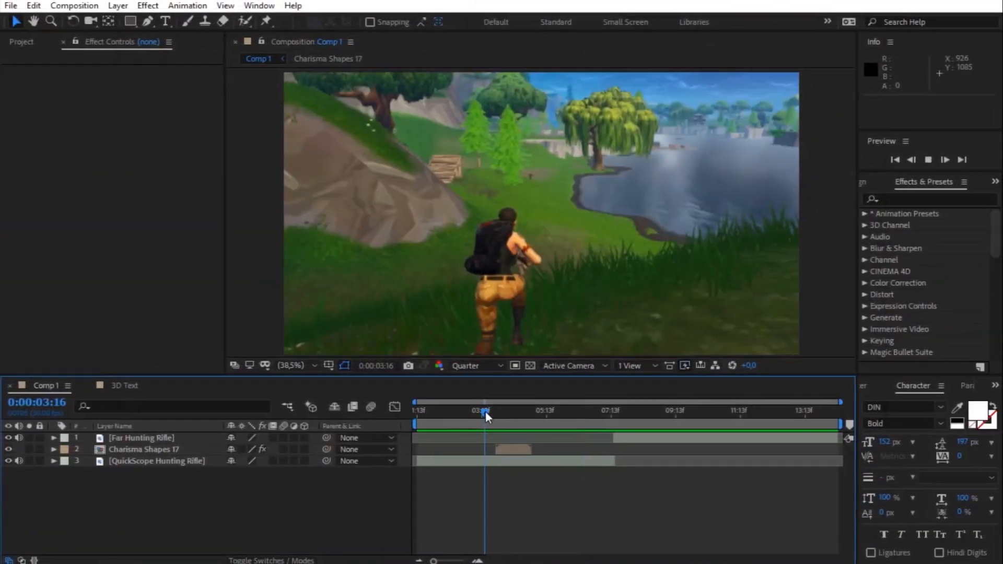
- Play the two rifle clips from 0:00:03:16 and open the Handy Seamless Transitions extension
{"action": "key", "text": "space"}
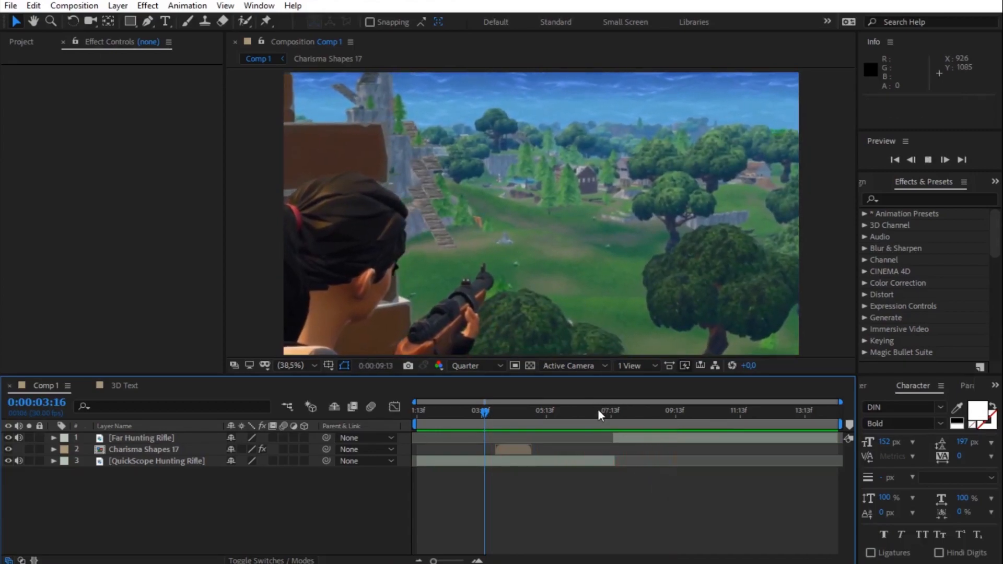
{"action": "left_click", "coordinate": [598, 410]}
{"action": "left_click", "coordinate": [270, 8]}
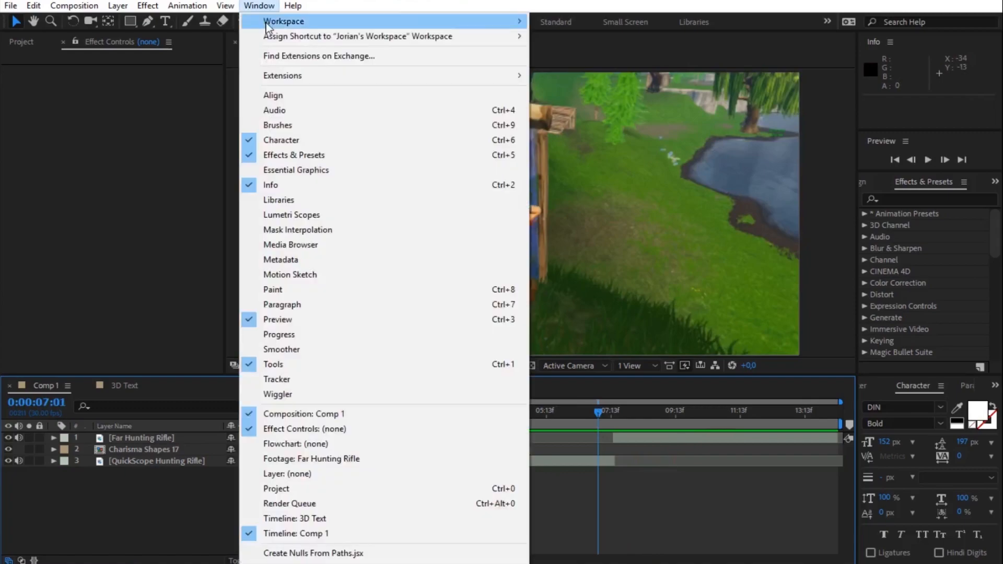
{"action": "mouse_move", "coordinate": [315, 74]}
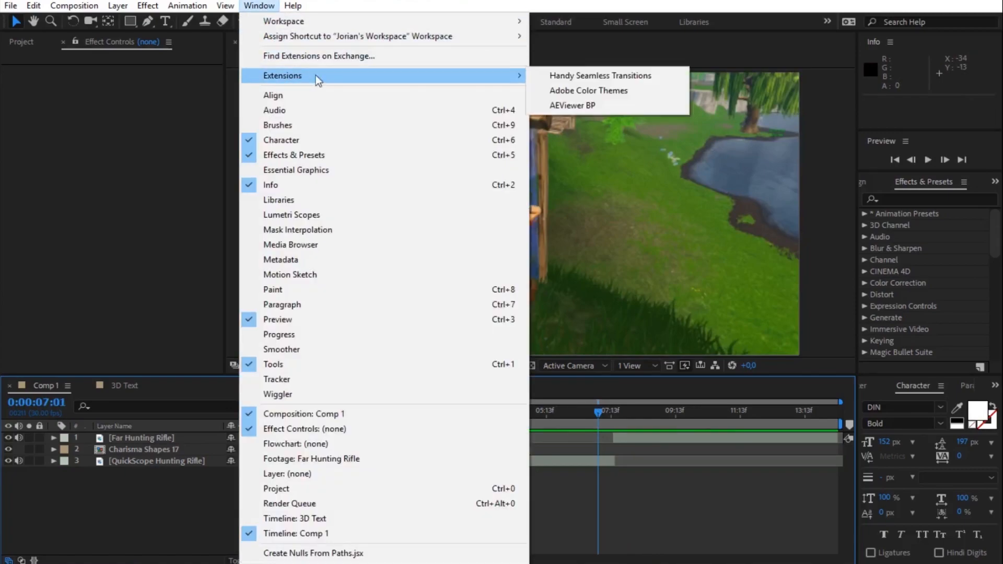
{"action": "left_click", "coordinate": [588, 75]}
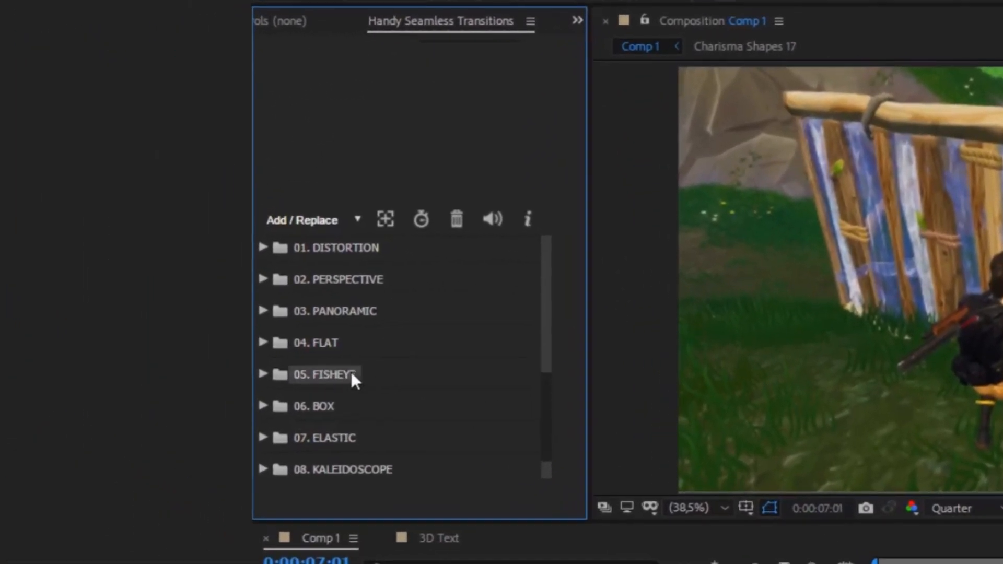
- Add the Flat Long Roll - Btm Left transition at 0:00:07:15, on the cut between the QuickScope and Far Hunting Rifle clips
{"action": "left_click", "coordinate": [35, 264]}
{"action": "left_click", "coordinate": [327, 500]}
{"action": "scroll", "coordinate": [478, 407], "scroll_direction": "down", "scroll_amount": 3}
{"action": "mouse_move", "coordinate": [510, 417]}
{"action": "scroll", "coordinate": [510, 412], "scroll_direction": "down", "scroll_amount": 3}
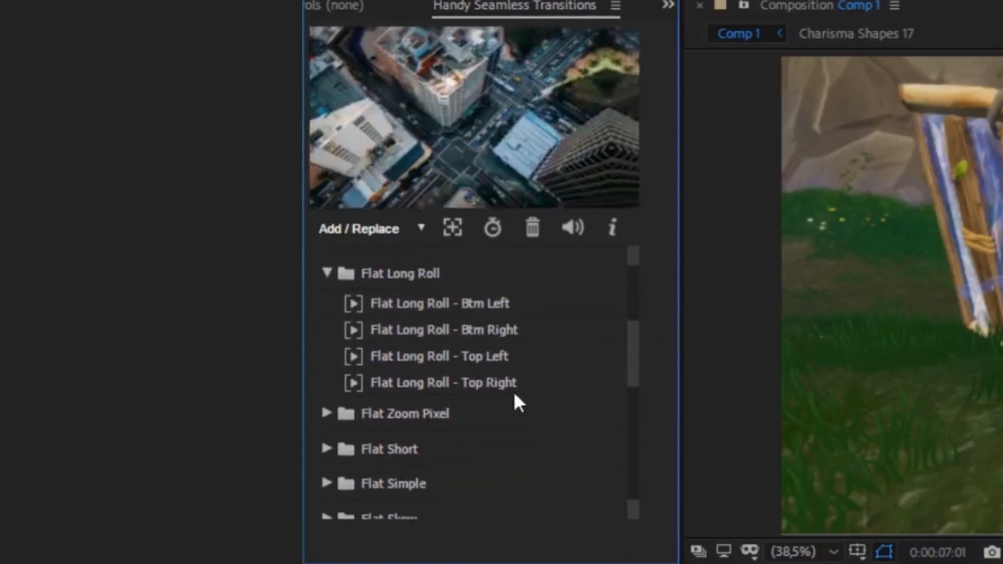
{"action": "left_click", "coordinate": [473, 304]}
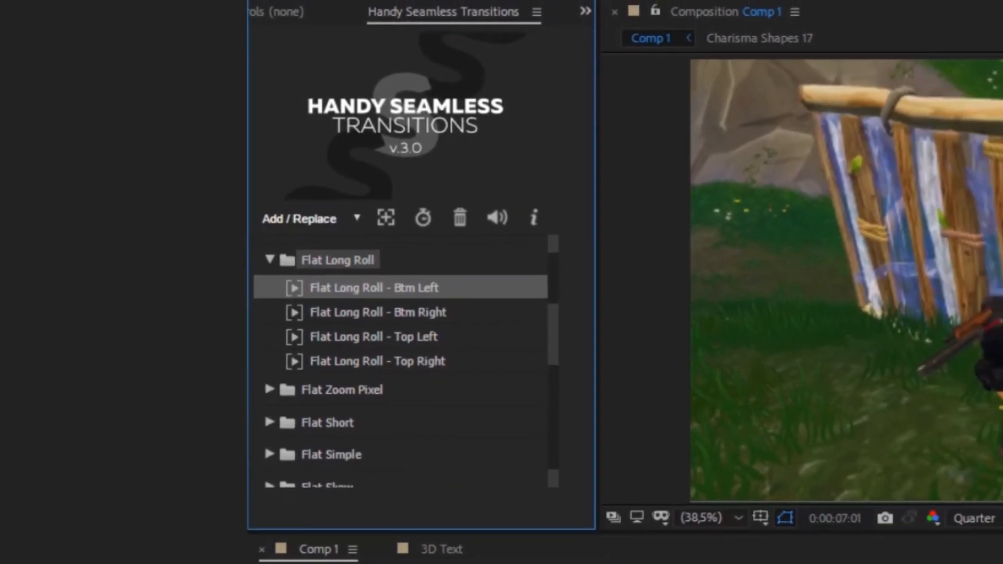
{"action": "left_click_drag", "start_coordinate": [892, 497], "coordinate": [911, 498]}
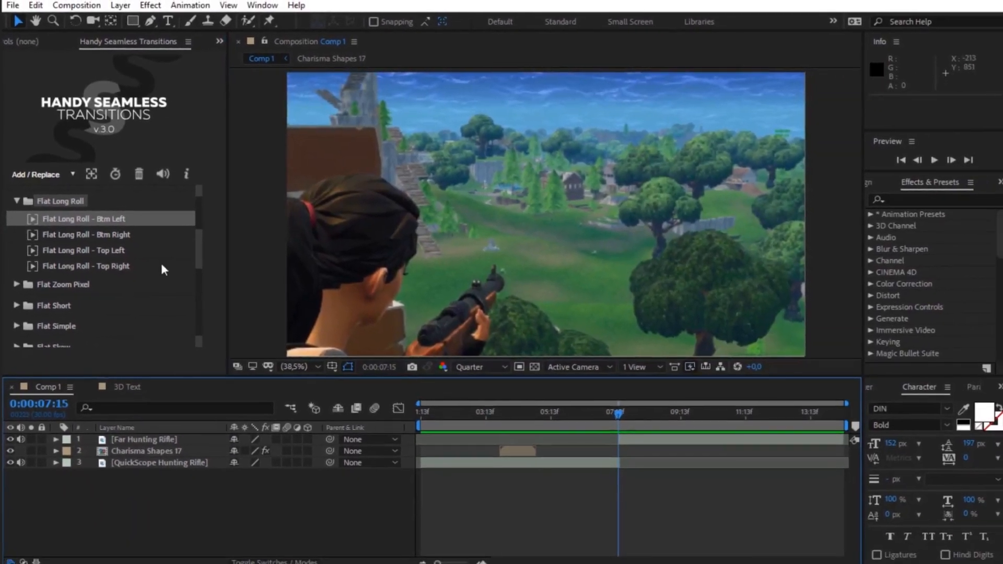
{"action": "left_click", "coordinate": [32, 172]}
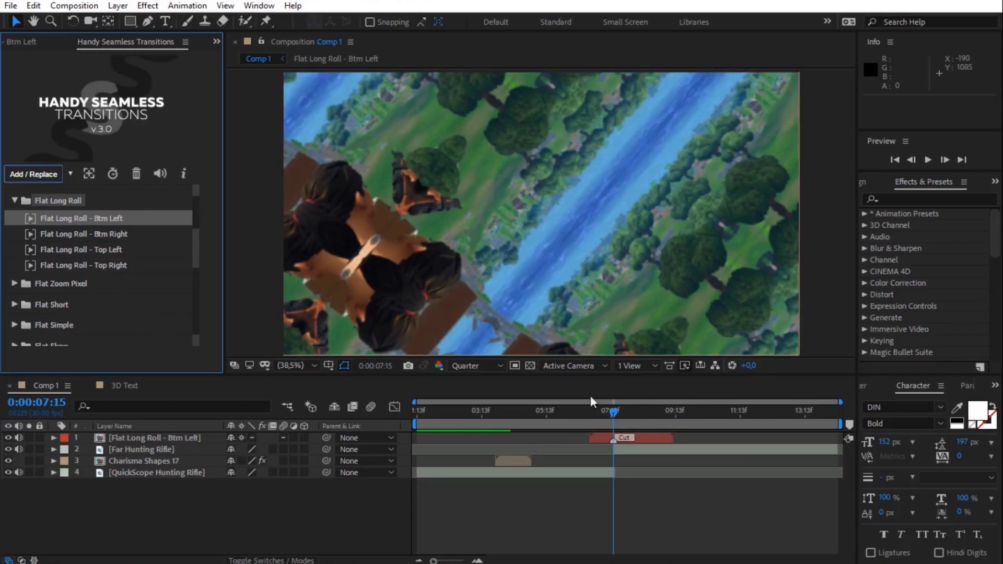
- Preview the roll transition between the two rifle clips from 0:00:03:16
{"action": "left_click", "coordinate": [485, 412]}
{"action": "key", "text": "space"}
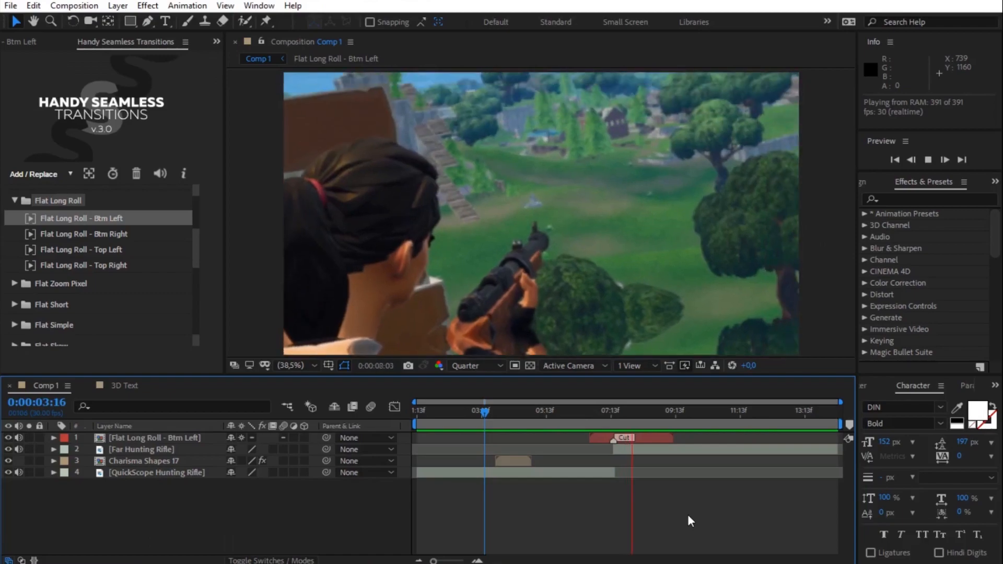
{"action": "key", "text": "space"}
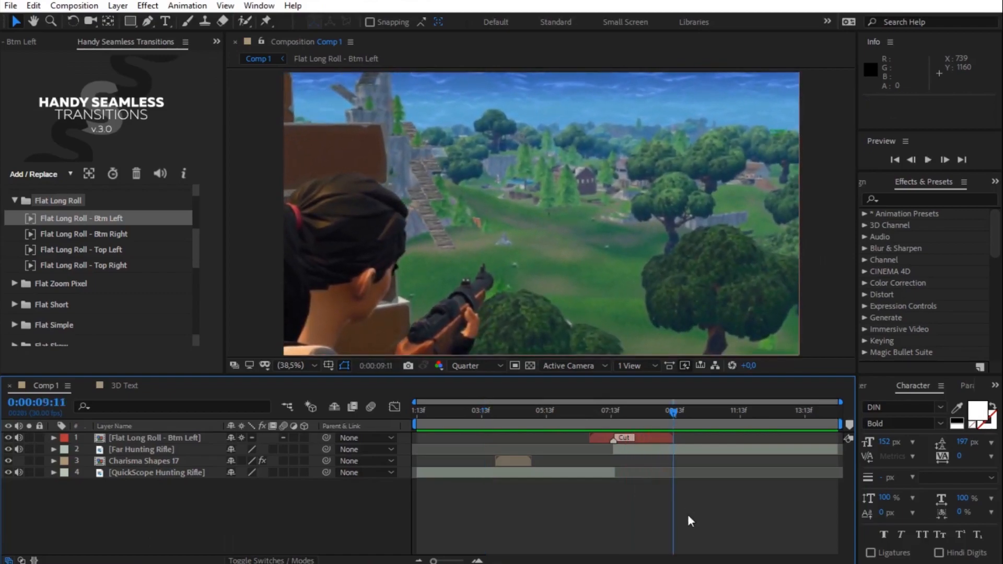
- Enable motion blur for Comp 1 and preview the roll transition from 0:00:03:11
{"action": "left_click_drag", "start_coordinate": [672, 410], "coordinate": [629, 412]}
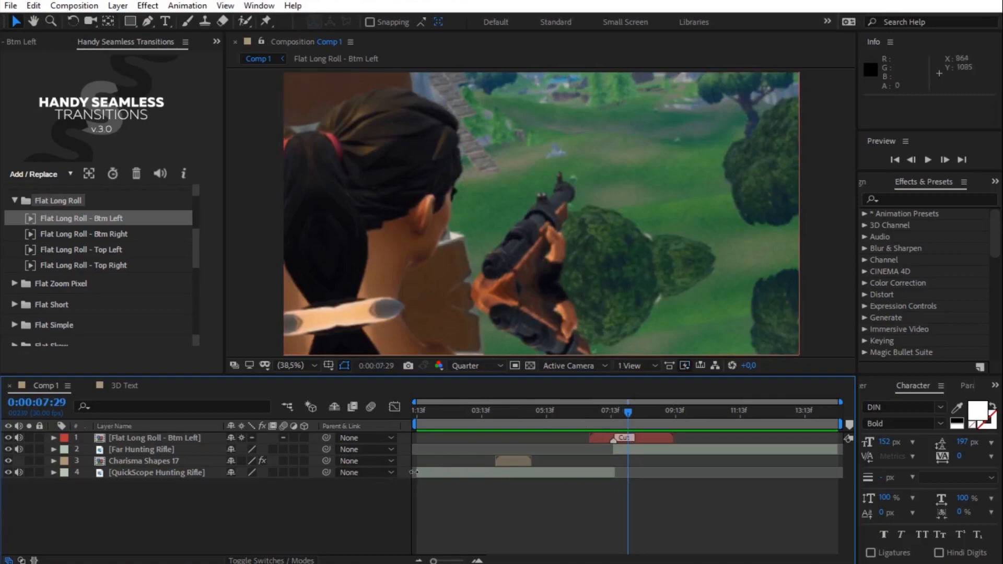
{"action": "left_click_drag", "start_coordinate": [628, 407], "coordinate": [620, 407]}
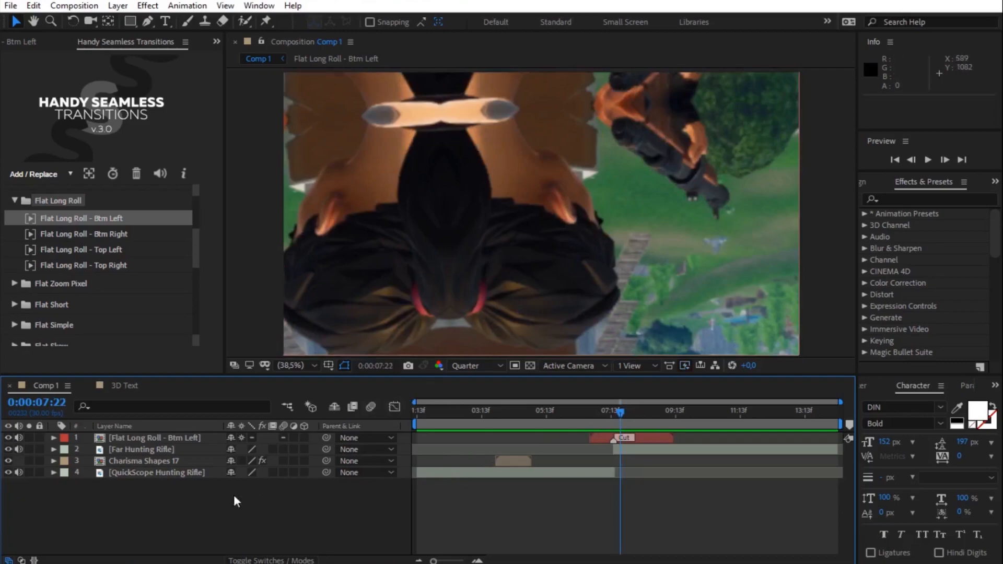
{"action": "left_click", "coordinate": [370, 407]}
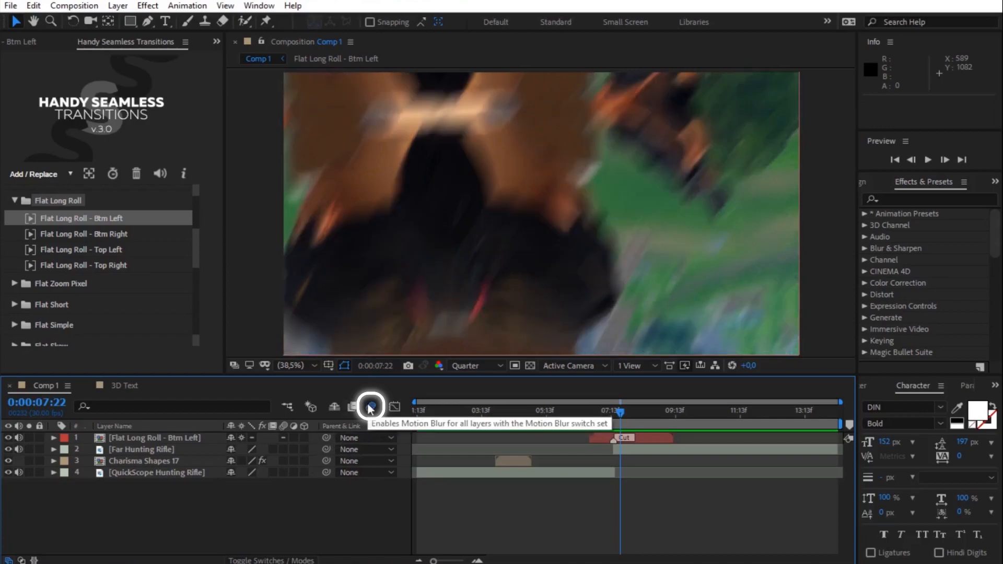
{"action": "left_click_drag", "start_coordinate": [620, 412], "coordinate": [480, 407]}
{"action": "key", "text": "space"}
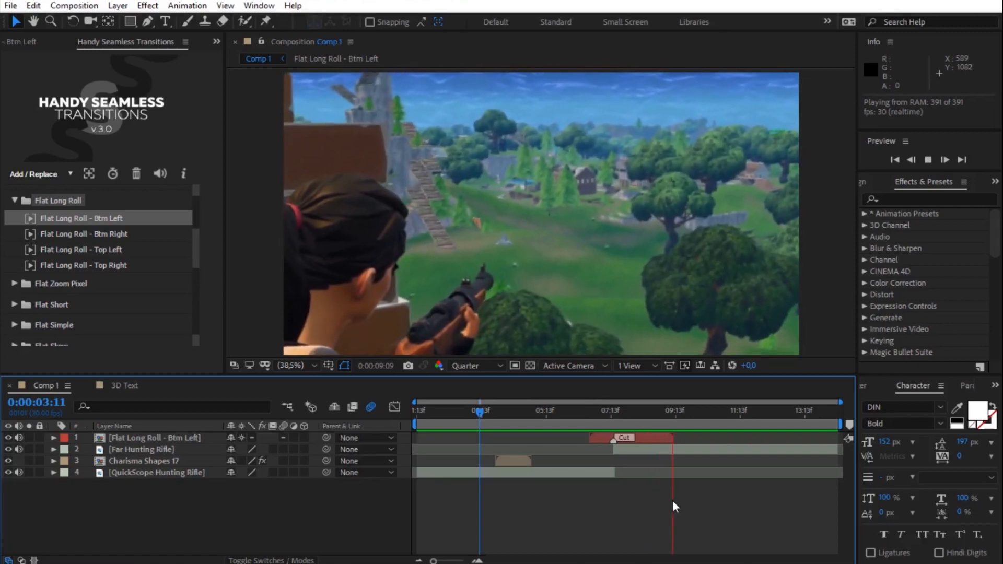
{"action": "key", "text": "space"}
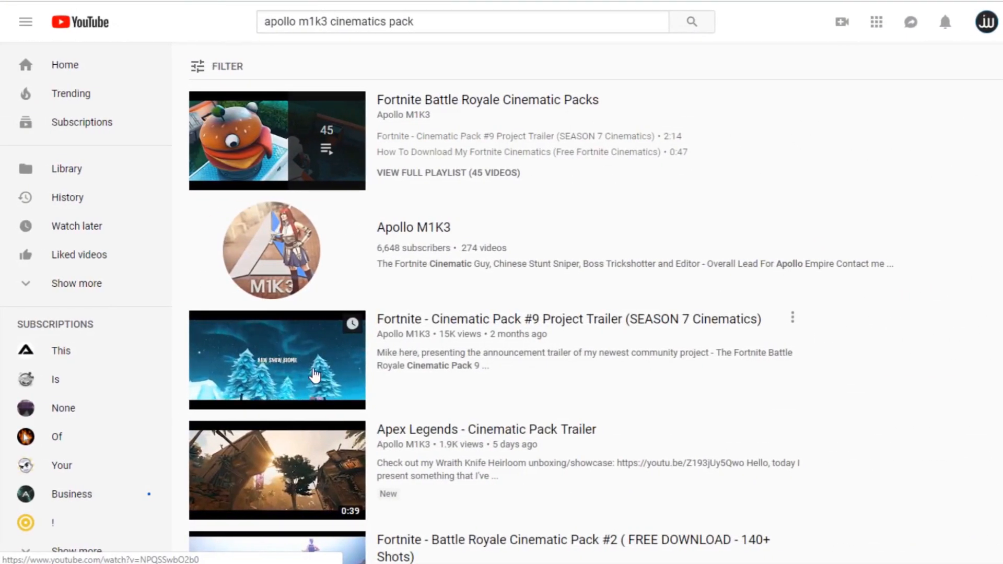
- In YouTube, open the Fortnite - Cinematic Pack #9 Project Trailer (SEASON 7 Cinematics) video and view its description
{"action": "left_click", "coordinate": [314, 375]}
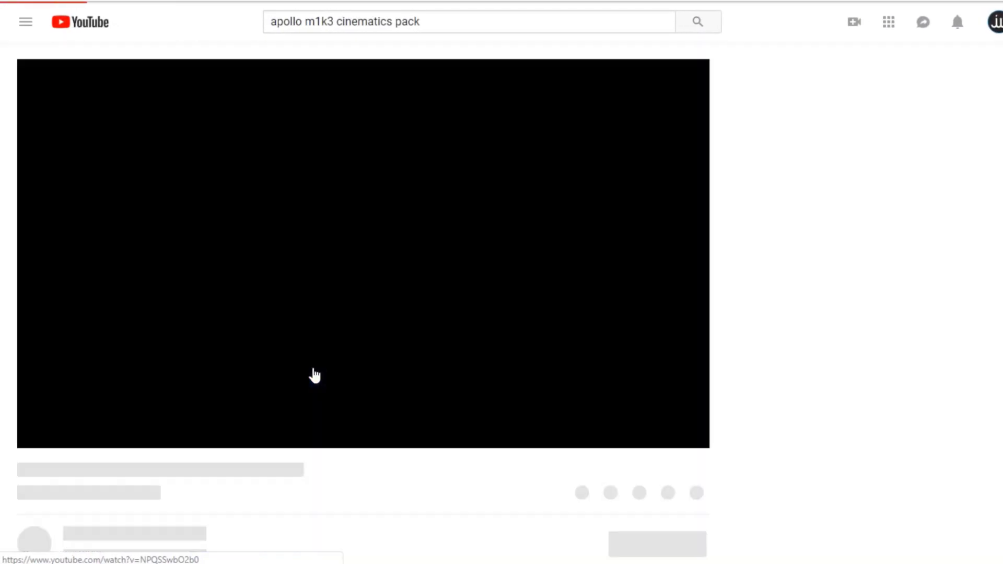
{"action": "scroll", "coordinate": [410, 362], "scroll_direction": "down", "scroll_amount": 5}
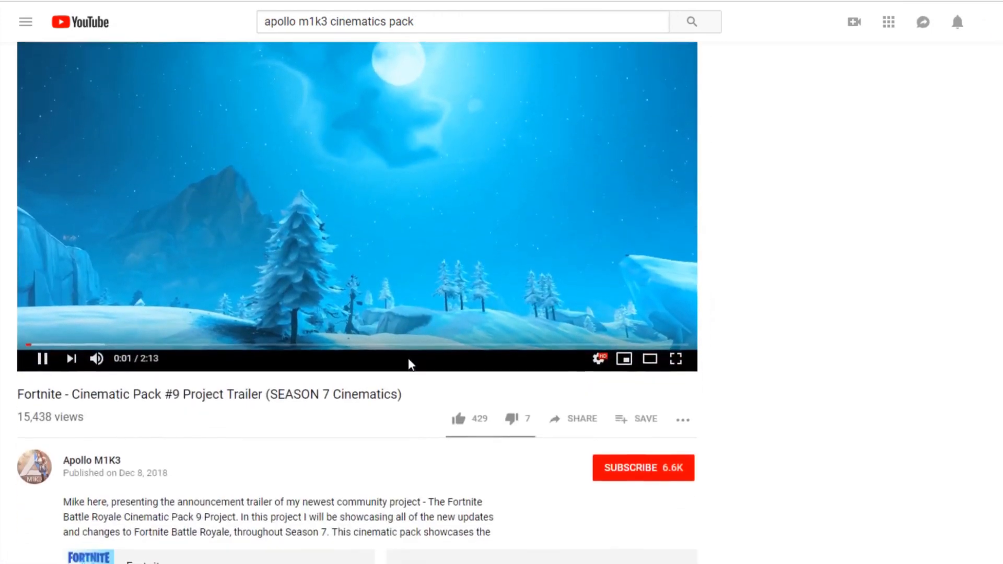
{"action": "scroll", "coordinate": [155, 340], "scroll_direction": "down", "scroll_amount": 2}
{"action": "left_click", "coordinate": [94, 352]}
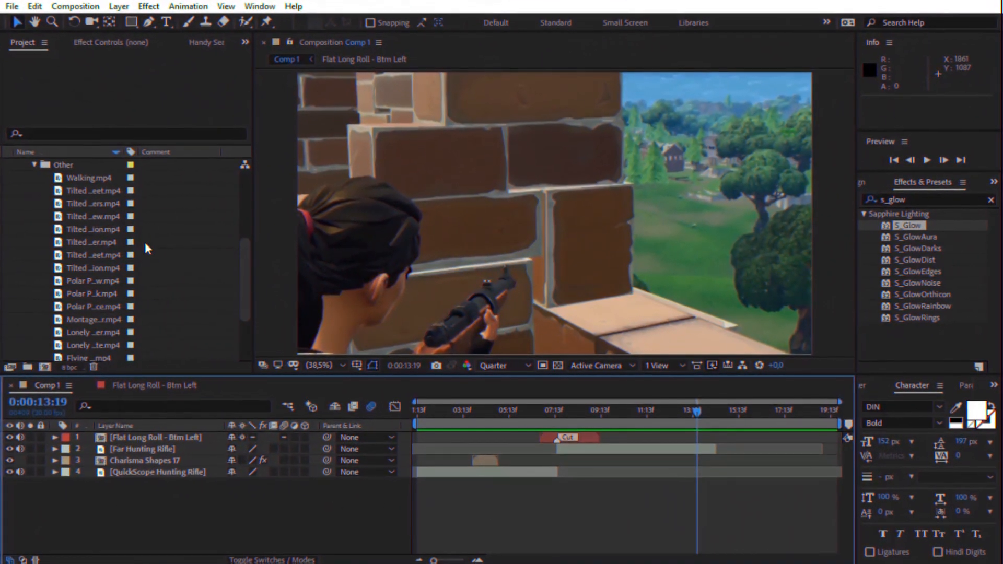
- Back in After Effects, add the Tilted Towers 03 - Street, 02 - Towers and 01 - Overview clips below the existing Comp 1 layers
{"action": "left_click", "coordinate": [100, 191]}
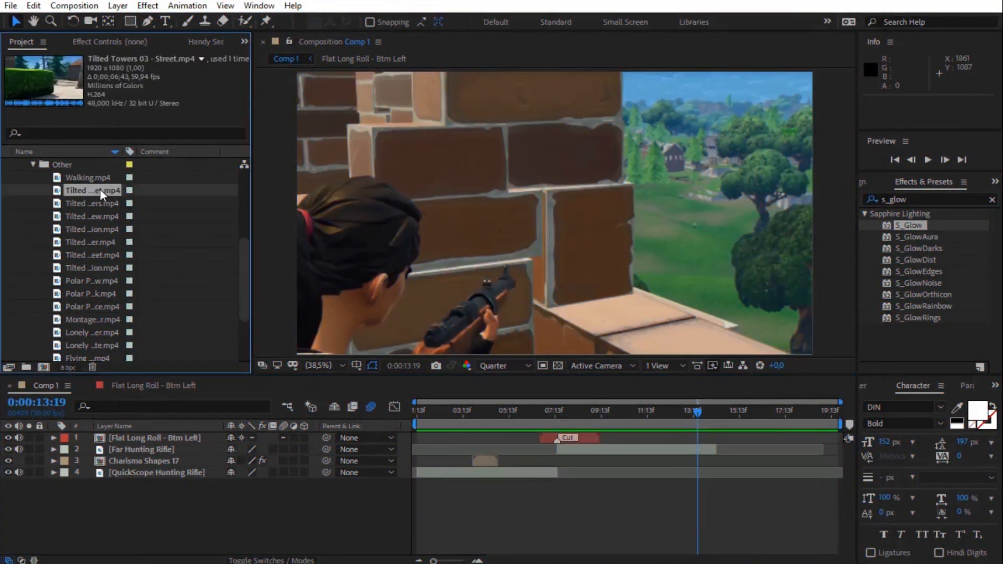
{"action": "left_click", "coordinate": [99, 218], "text": "shift"}
{"action": "left_click_drag", "start_coordinate": [86, 187], "coordinate": [259, 503]}
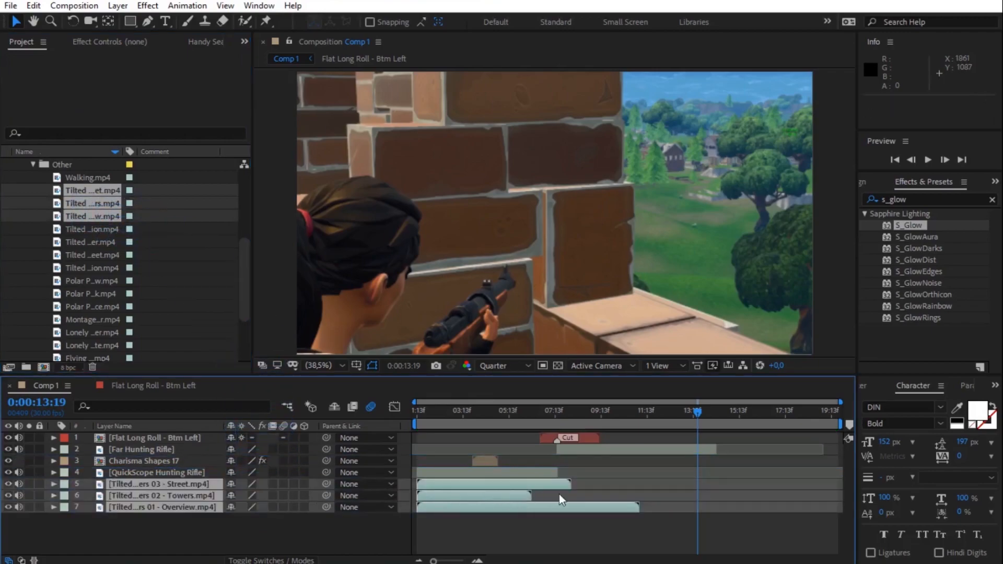
- Trim the ends of the three Tilted Towers clips so each lasts about 0:00:01:09
{"action": "left_click_drag", "start_coordinate": [571, 483], "coordinate": [528, 481]}
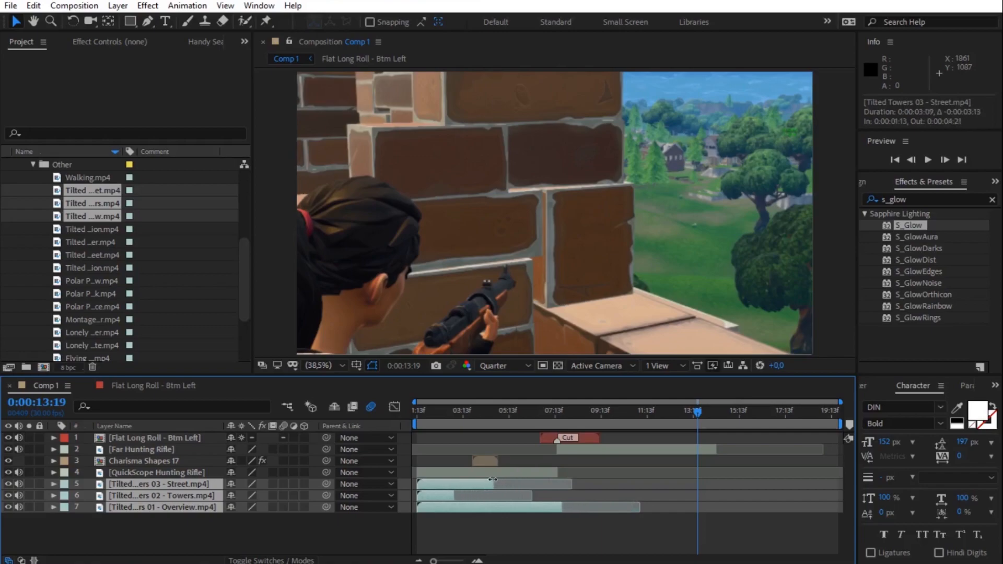
{"action": "left_click", "coordinate": [549, 492]}
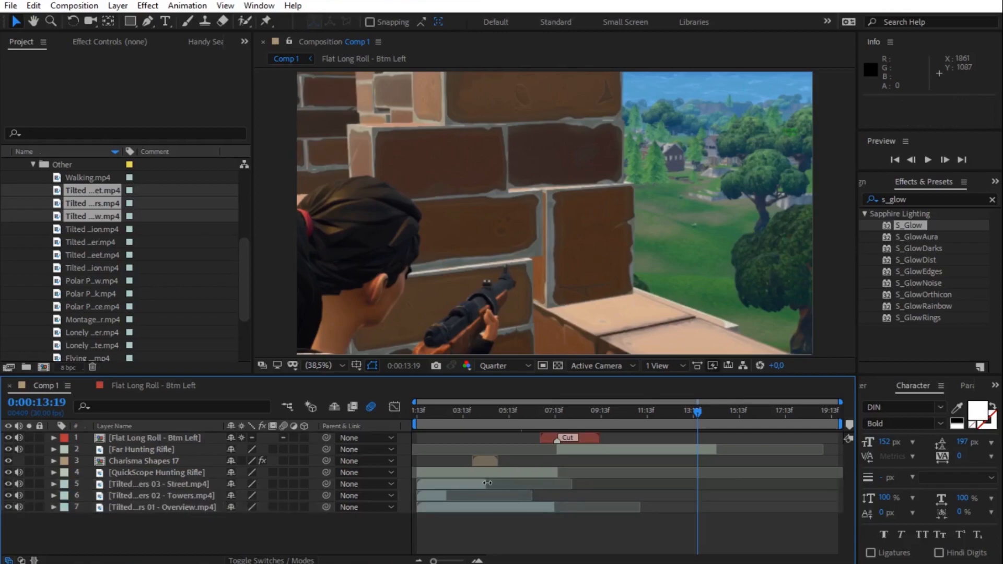
{"action": "left_click_drag", "start_coordinate": [487, 482], "coordinate": [457, 484]}
{"action": "left_click_drag", "start_coordinate": [557, 507], "coordinate": [448, 503]}
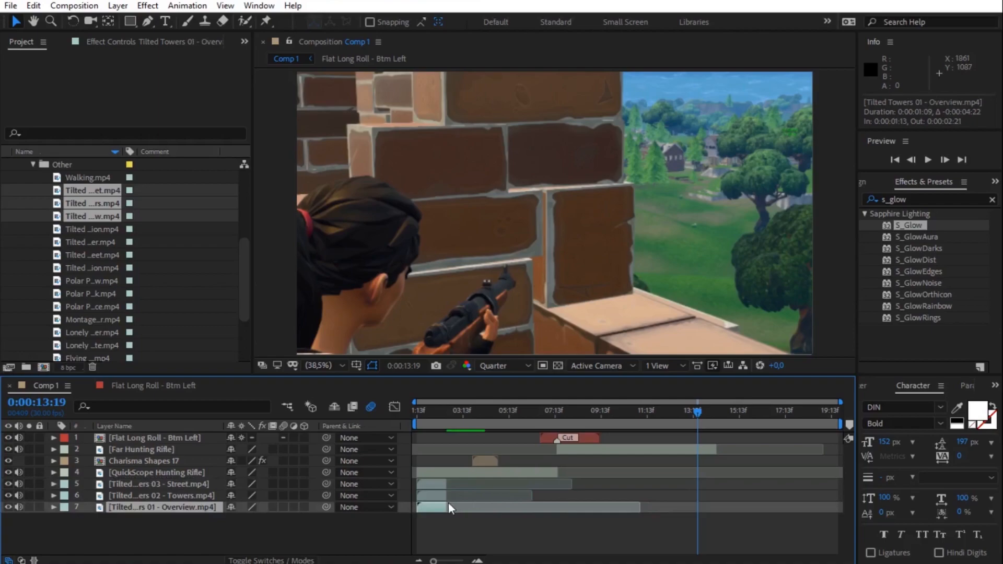
- Arrange the three Tilted Towers clips back to back after the Far Hunting Rifle clip, in Street, Towers, Overview order
{"action": "left_click", "coordinate": [201, 486], "text": "shift"}
{"action": "left_click_drag", "start_coordinate": [434, 483], "coordinate": [779, 508]}
{"action": "left_click", "coordinate": [736, 515]}
- Trim the composition to a work area ending at 0:00:18:11 and play back the sequence from 0:00:12:20
{"action": "left_click_drag", "start_coordinate": [841, 424], "coordinate": [806, 424]}
{"action": "right_click", "coordinate": [800, 423]}
{"action": "left_click", "coordinate": [823, 460]}
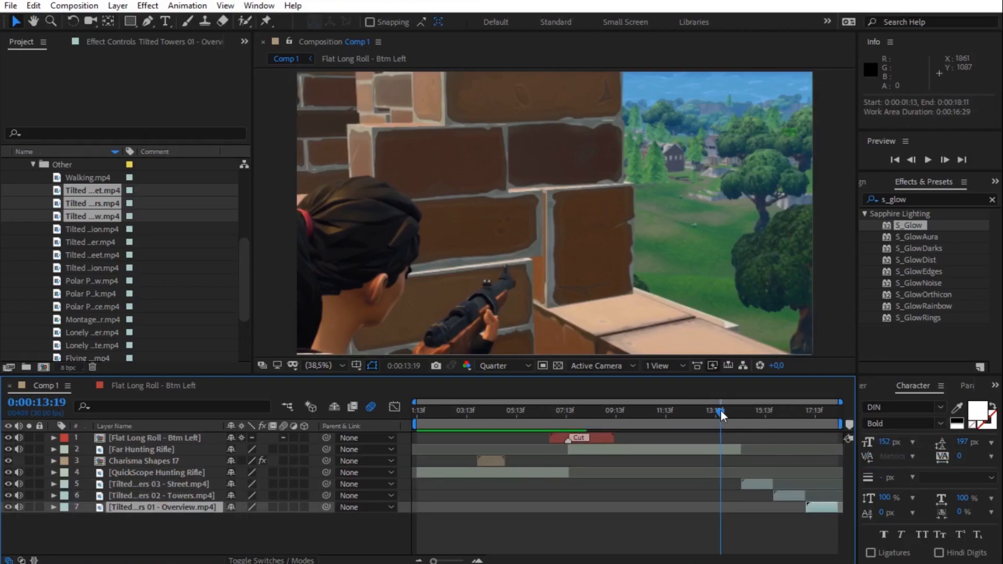
{"action": "key", "text": "space"}
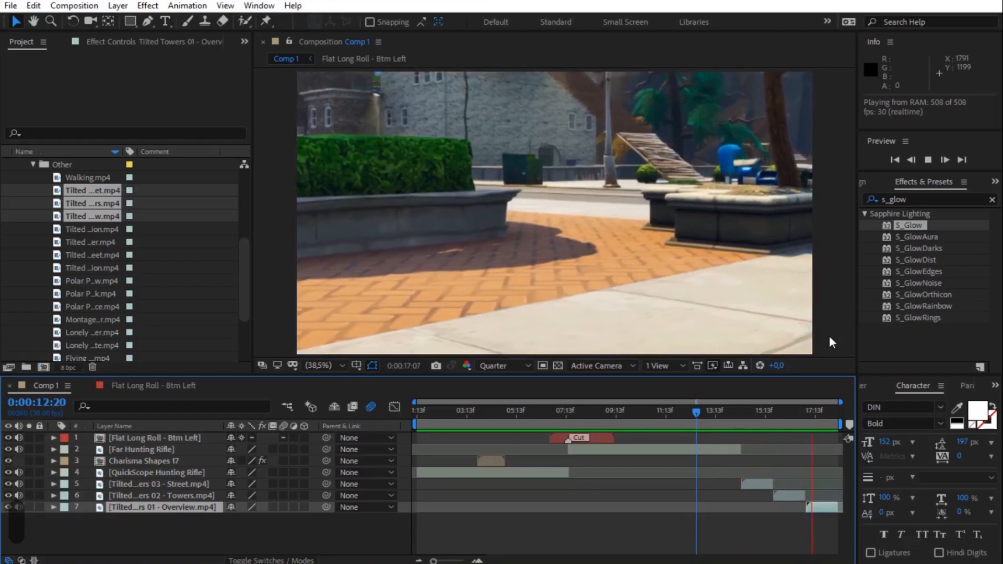
{"action": "key", "text": "space"}
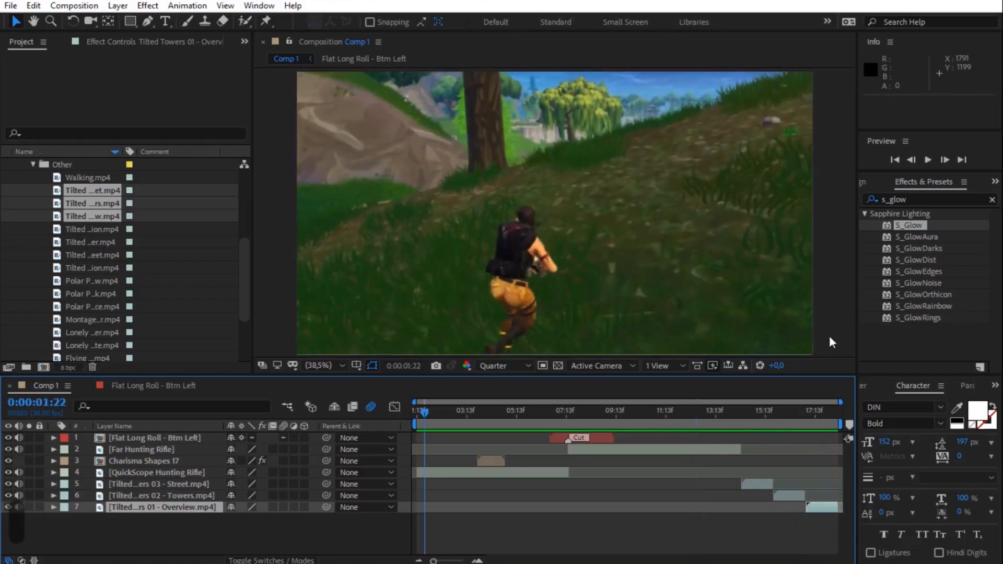
- Enable time remapping on the Tilted Towers Street, Towers and Overview clips
{"action": "left_click", "coordinate": [717, 410]}
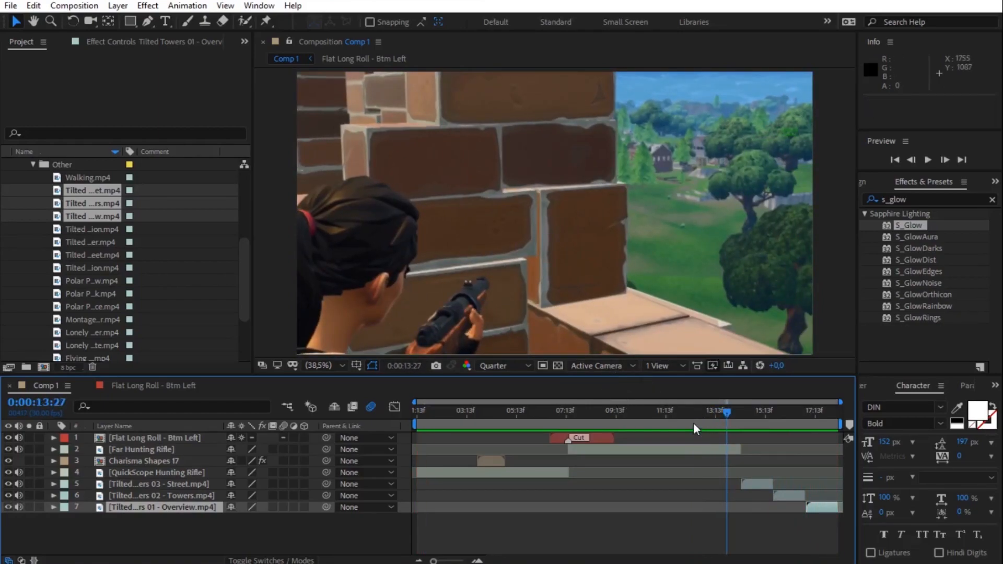
{"action": "left_click", "coordinate": [184, 486], "text": "shift"}
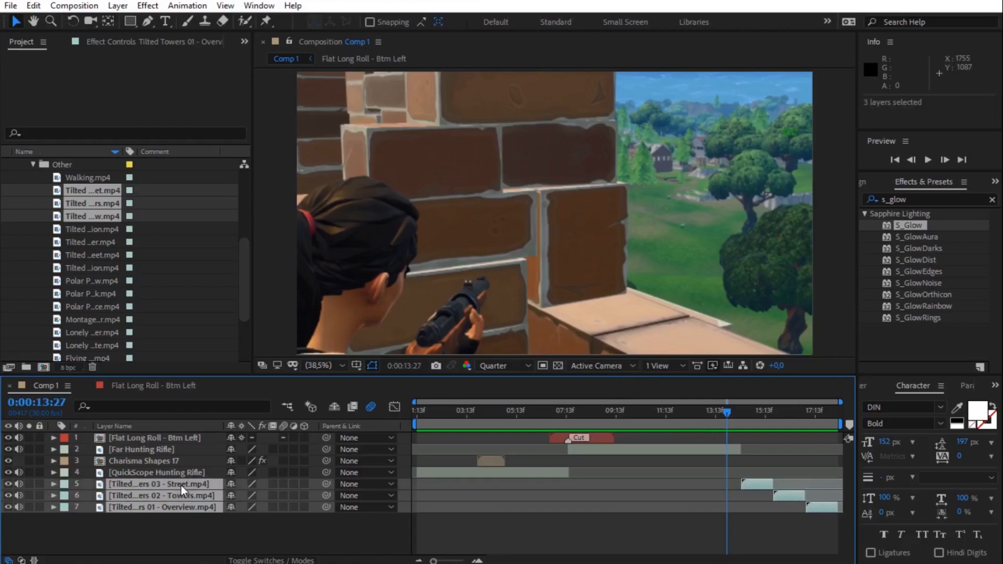
{"action": "right_click", "coordinate": [180, 485]}
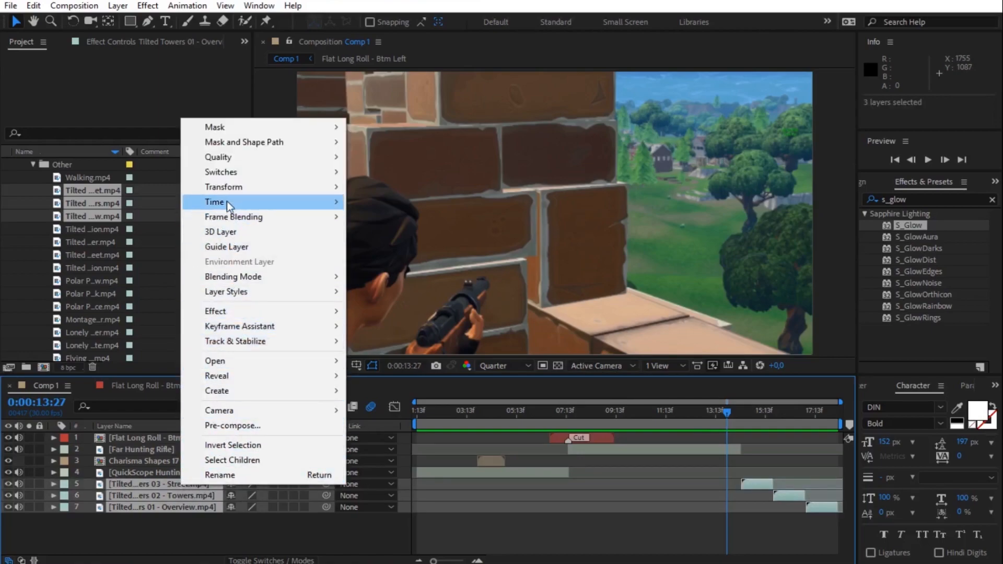
{"action": "mouse_move", "coordinate": [235, 199]}
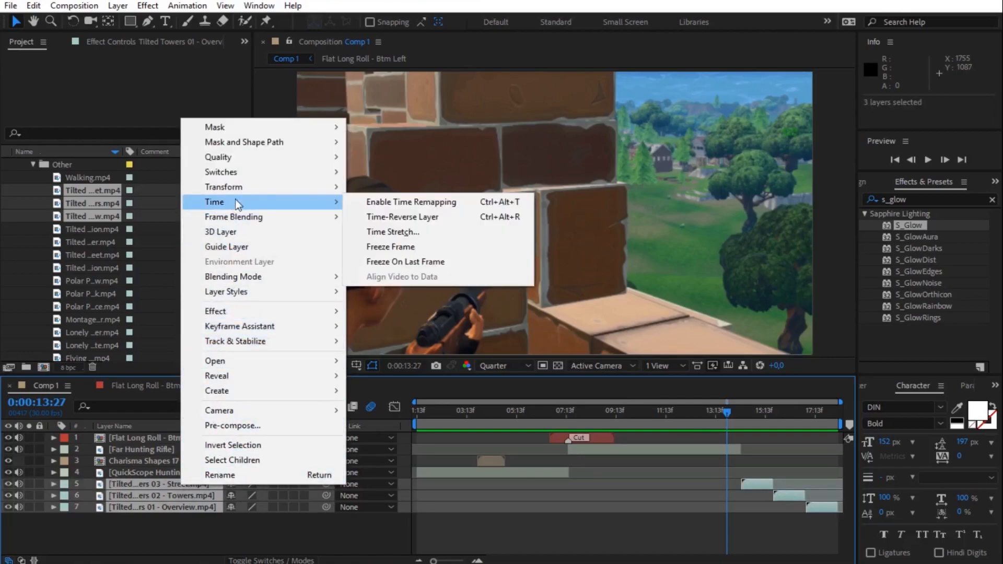
{"action": "left_click", "coordinate": [415, 203]}
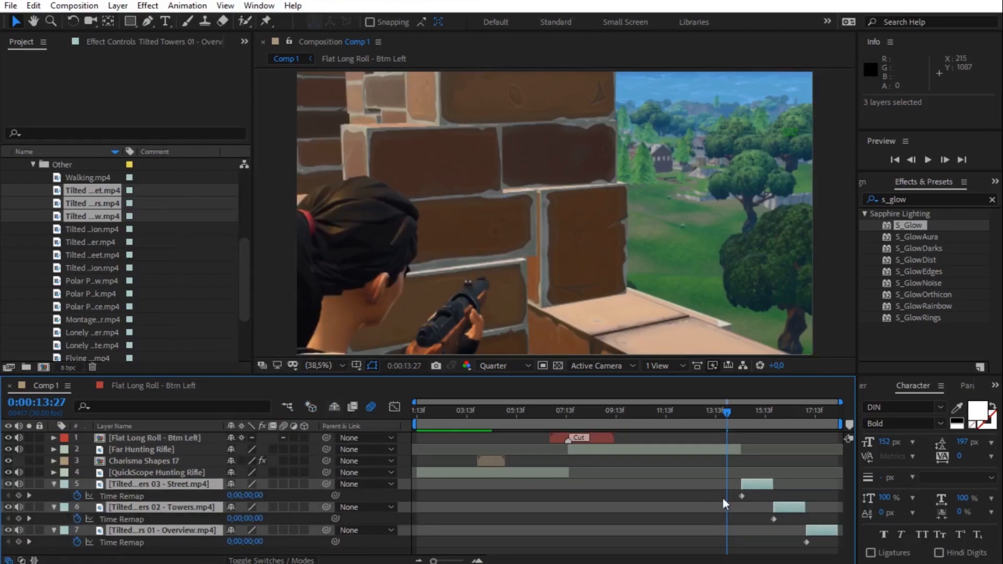
- Shift the three Tilted Towers clips together to an earlier time, with the Street clip starting at about 0:00:03:13
{"action": "left_click", "coordinate": [767, 498]}
{"action": "left_click_drag", "start_coordinate": [728, 412], "coordinate": [762, 414]}
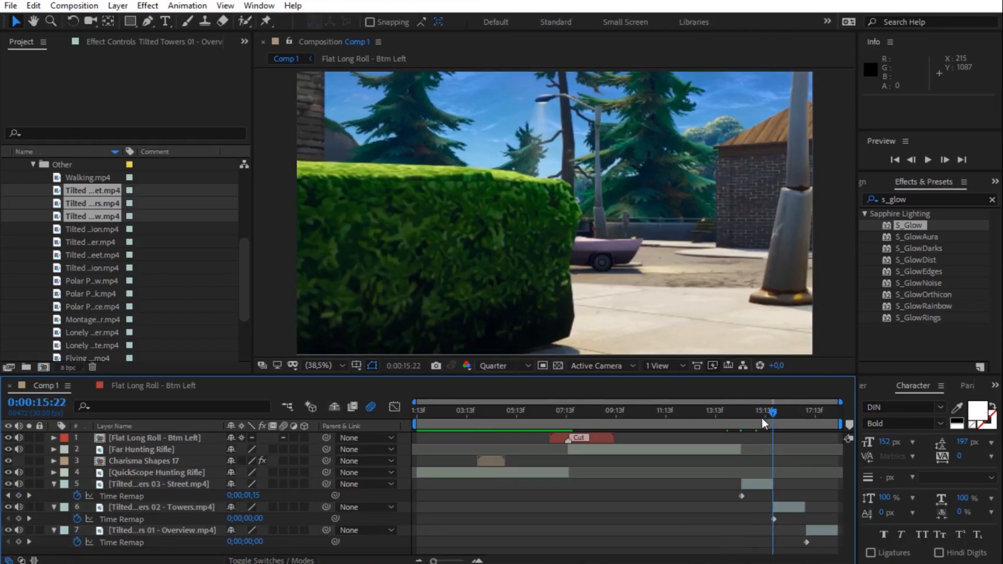
{"action": "left_click", "coordinate": [155, 484]}
{"action": "left_click", "coordinate": [174, 530], "text": "shift"}
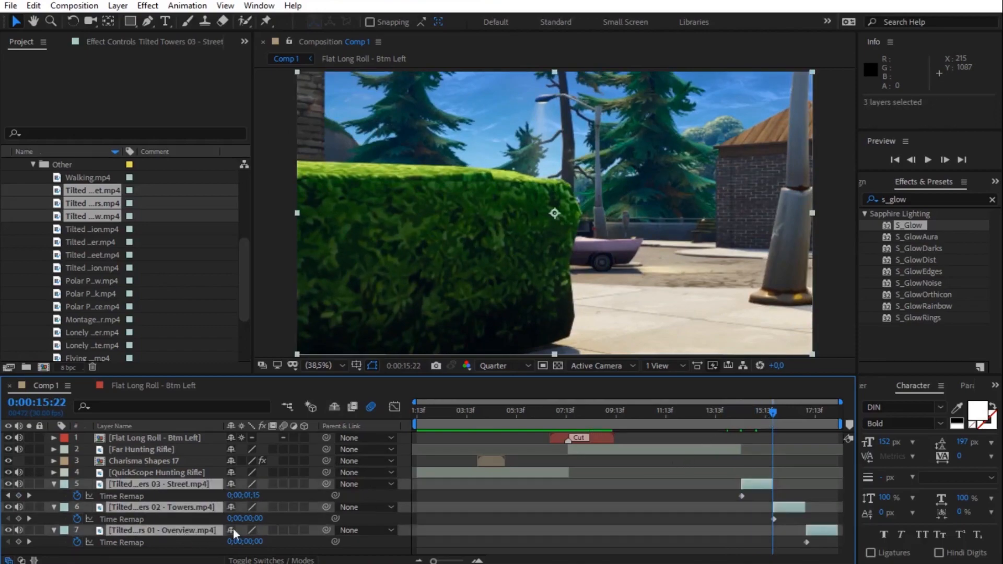
{"action": "left_click_drag", "start_coordinate": [756, 483], "coordinate": [484, 479]}
- Move the last Time Remap keyframe of each Tilted Towers clip back to that clip's end point
{"action": "left_click", "coordinate": [634, 496]}
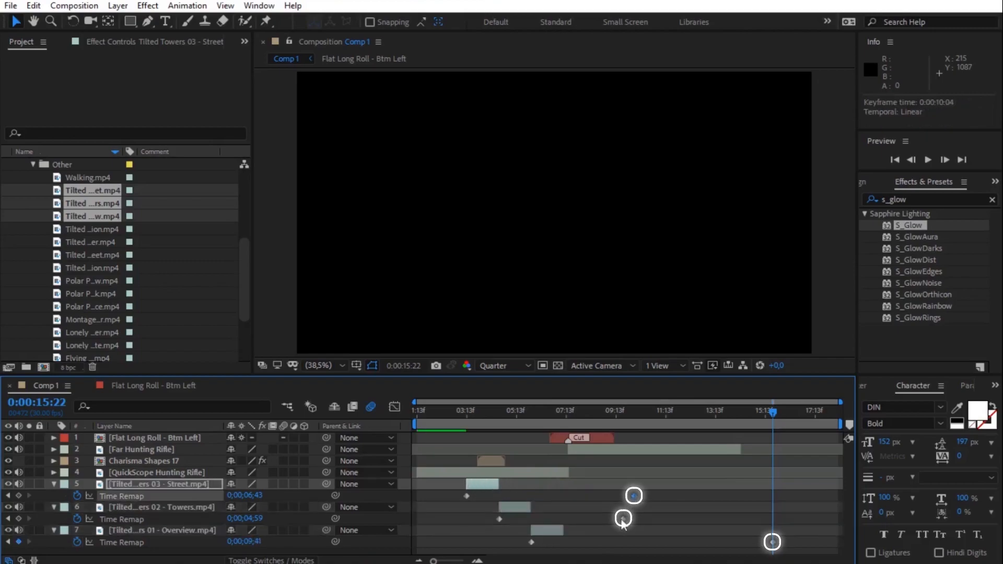
{"action": "left_click", "coordinate": [623, 519]}
{"action": "left_click", "coordinate": [773, 542]}
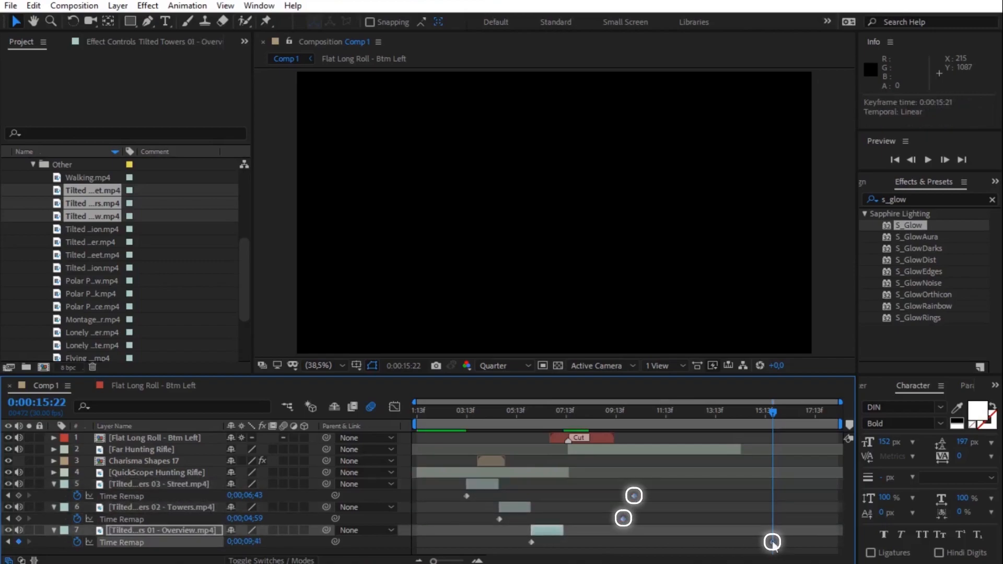
{"action": "left_click", "coordinate": [744, 518]}
{"action": "left_click", "coordinate": [630, 495]}
{"action": "left_click_drag", "start_coordinate": [630, 495], "coordinate": [547, 496]}
{"action": "left_click_drag", "start_coordinate": [623, 519], "coordinate": [532, 520]}
{"action": "left_click_drag", "start_coordinate": [772, 543], "coordinate": [563, 543]}
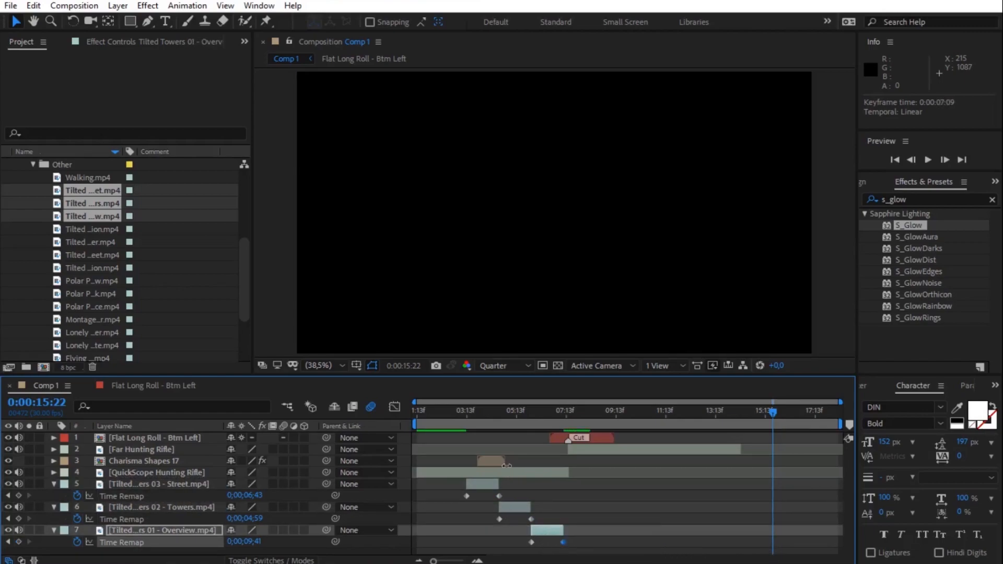
- Move the three Tilted Towers clips back to directly after the Far Hunting Rifle clip and play back from 0:00:12:26
{"action": "left_click", "coordinate": [174, 485], "text": "shift"}
{"action": "left_click_drag", "start_coordinate": [484, 489], "coordinate": [767, 459]}
{"action": "left_click_drag", "start_coordinate": [773, 413], "coordinate": [702, 410]}
{"action": "key", "text": "space"}
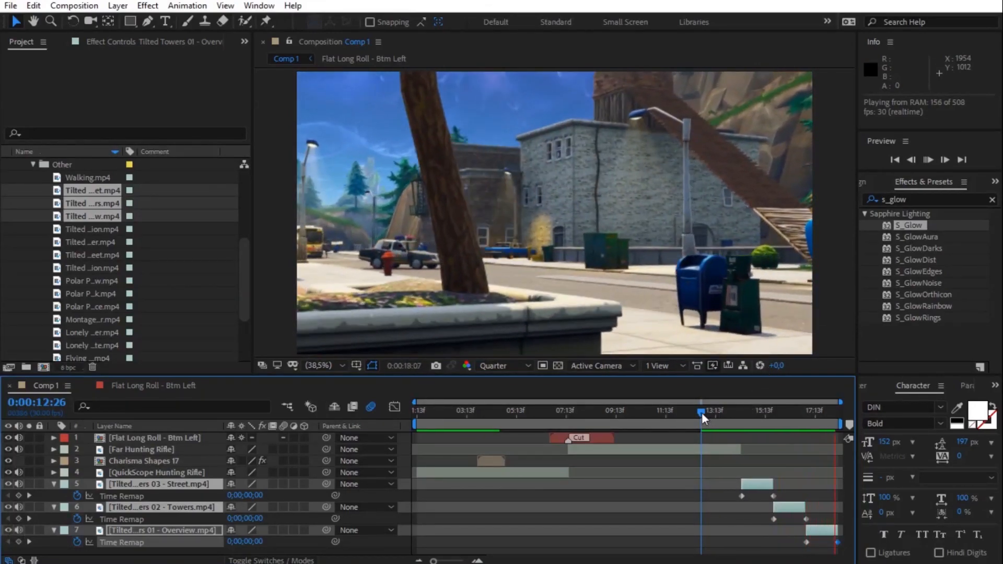
- Show the Street clip's Time Remap curve in the Graph Editor and apply Easy Ease to both of its keyframes
{"action": "left_click_drag", "start_coordinate": [701, 412], "coordinate": [757, 425]}
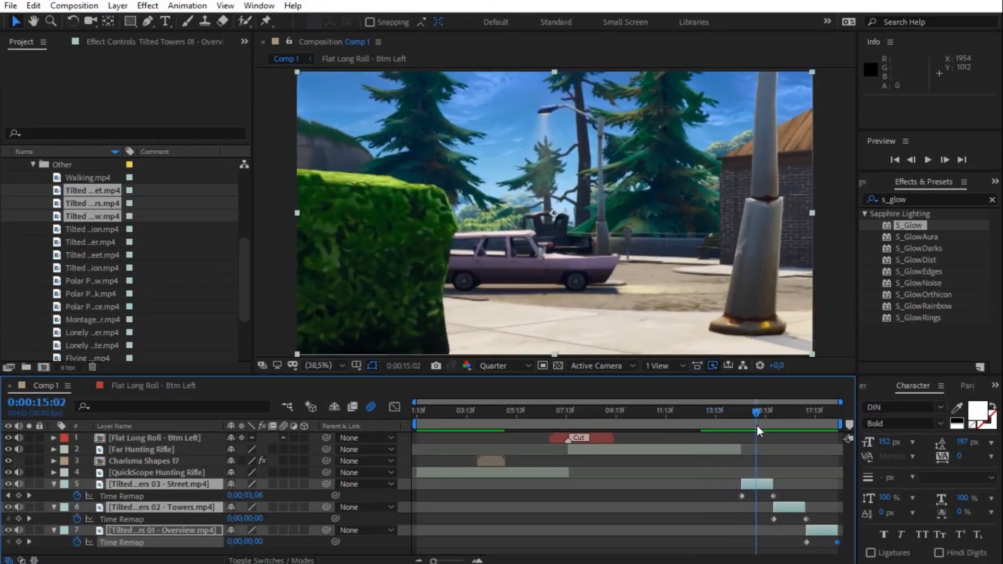
{"action": "left_click", "coordinate": [717, 494]}
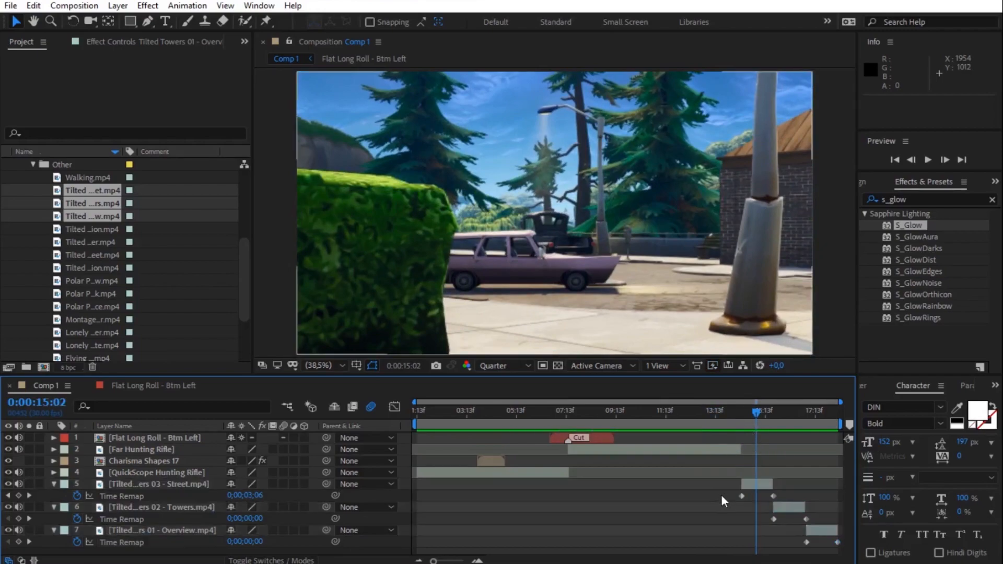
{"action": "left_click", "coordinate": [139, 495]}
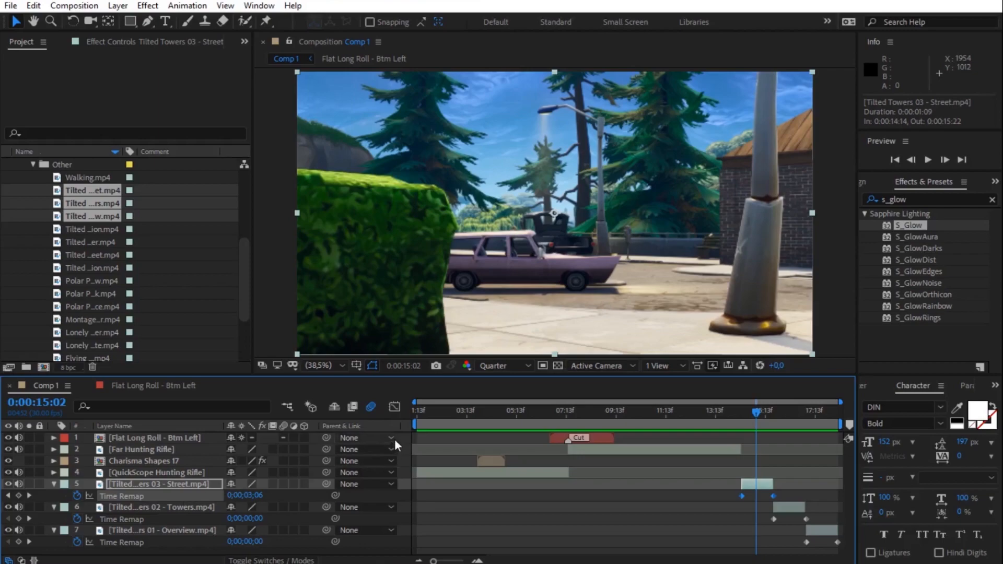
{"action": "left_click", "coordinate": [396, 405]}
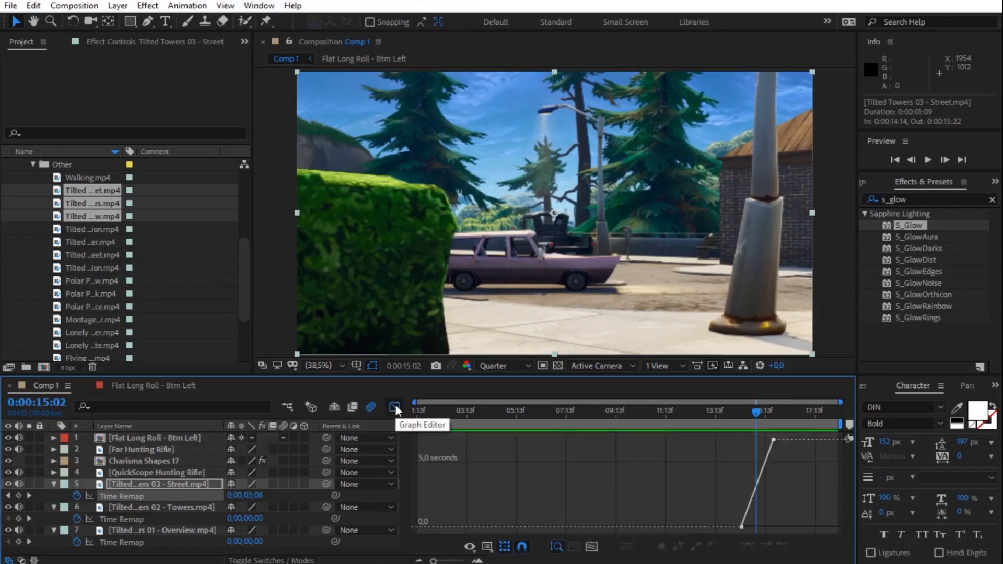
{"action": "scroll", "coordinate": [778, 469], "scroll_direction": "up", "scroll_amount": 4}
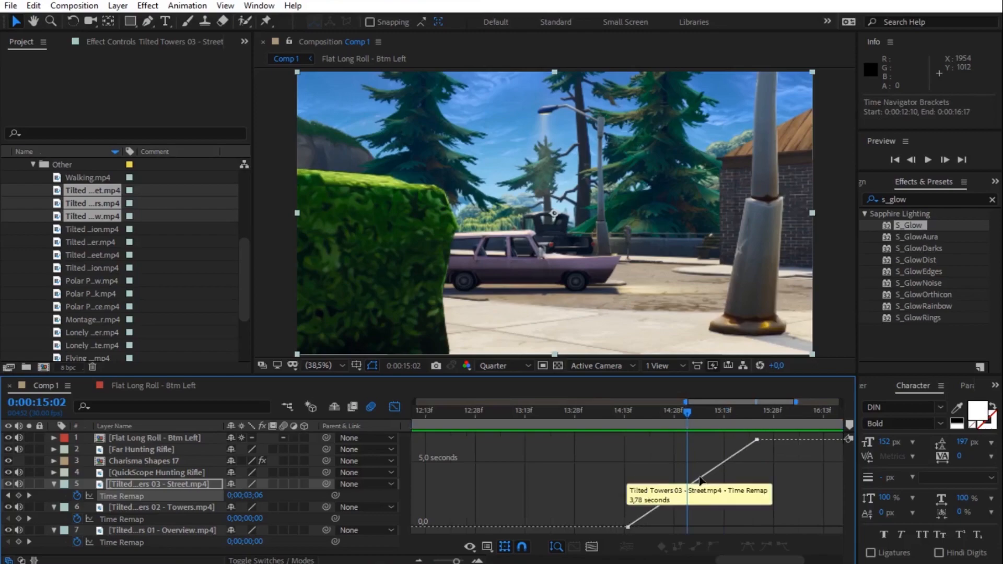
{"action": "left_click", "coordinate": [700, 480]}
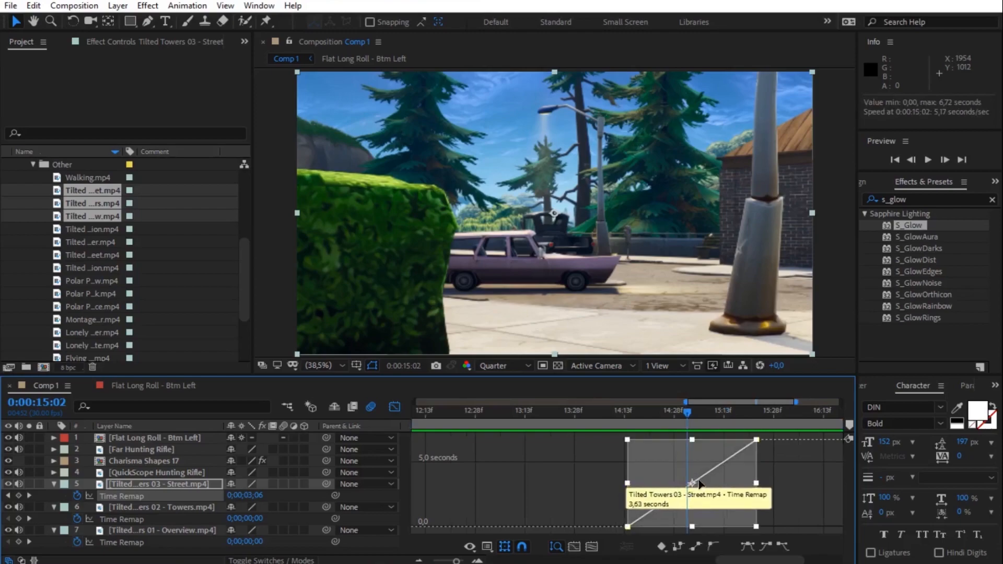
{"action": "left_click", "coordinate": [748, 546]}
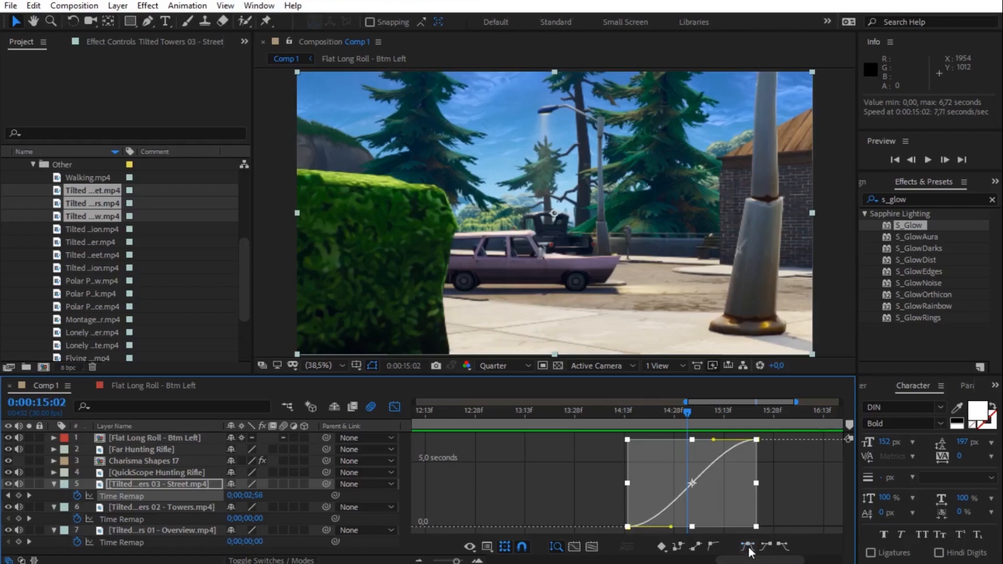
- Reshape the Street clip's Time Remap curve so it is steep at both ends and nearly flat in the middle
{"action": "left_click", "coordinate": [778, 450]}
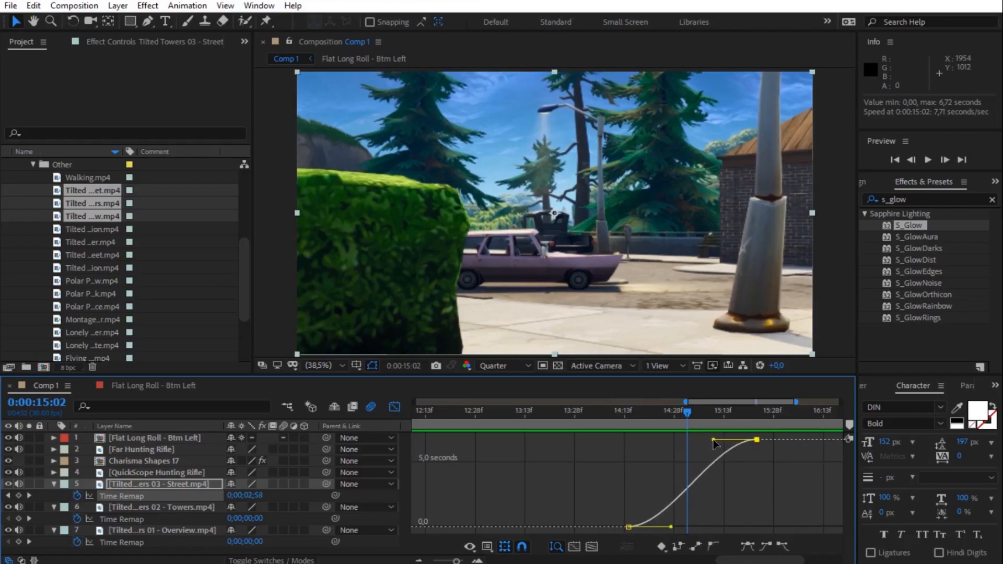
{"action": "left_click_drag", "start_coordinate": [714, 443], "coordinate": [740, 503]}
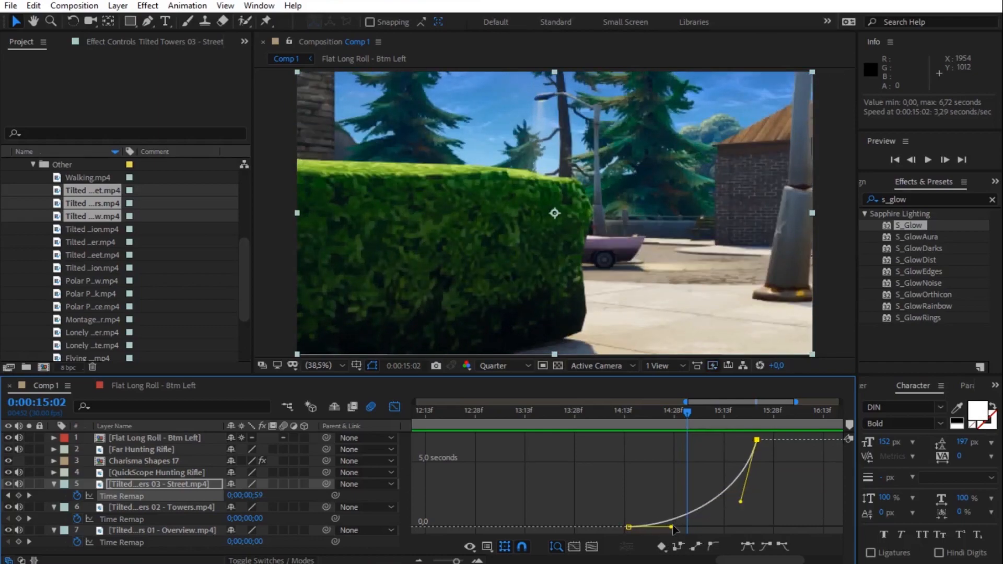
{"action": "left_click_drag", "start_coordinate": [670, 529], "coordinate": [644, 463]}
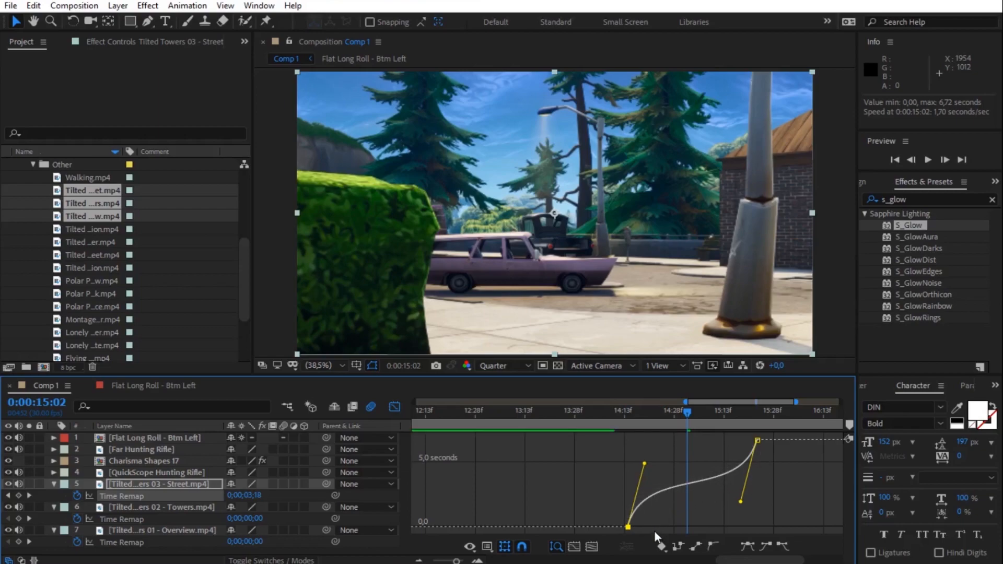
- Easy Ease the Towers clip's Time Remap keyframes and shape the curve steep at both ends and flat in the middle
{"action": "left_click", "coordinate": [175, 520]}
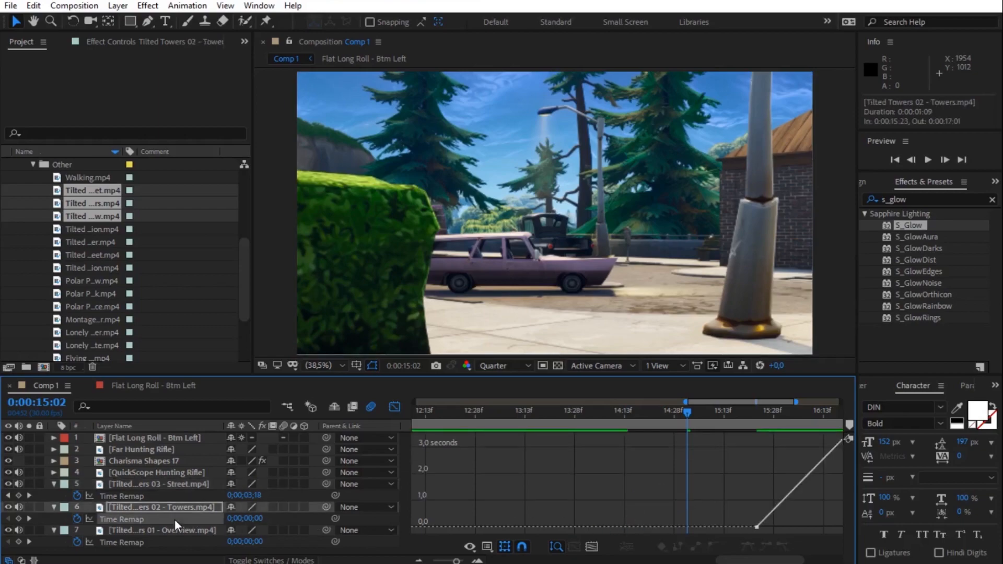
{"action": "left_click_drag", "start_coordinate": [738, 473], "coordinate": [581, 473]}
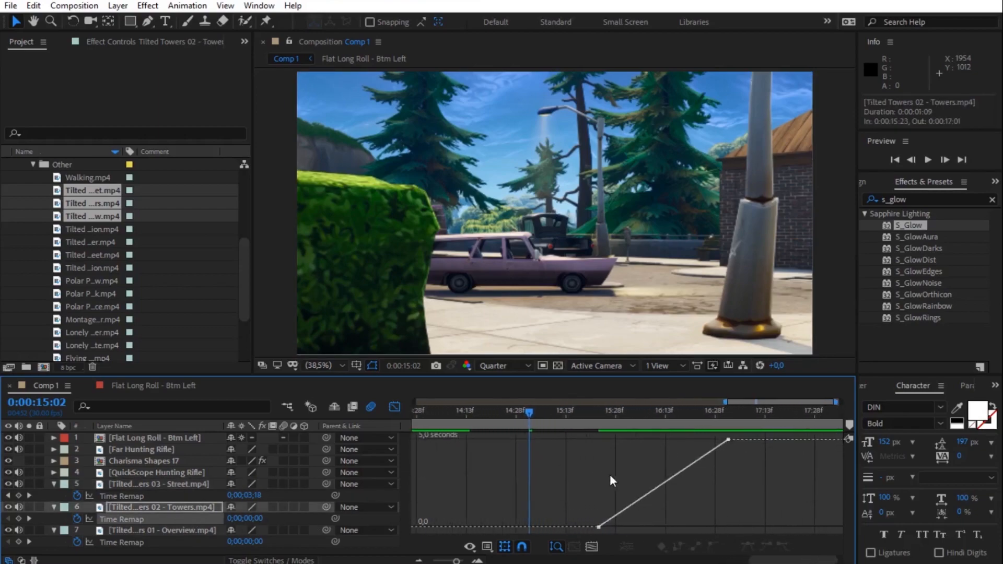
{"action": "left_click", "coordinate": [653, 486]}
{"action": "key", "text": "F9"}
{"action": "left_click", "coordinate": [754, 490]}
{"action": "left_click", "coordinate": [728, 440]}
{"action": "left_click_drag", "start_coordinate": [685, 440], "coordinate": [709, 504]}
{"action": "left_click_drag", "start_coordinate": [641, 527], "coordinate": [619, 473]}
- Easy Ease the Overview clip's Time Remap keyframes and shape the curve steep at both ends and flat in the middle
{"action": "left_click", "coordinate": [124, 543]}
{"action": "left_click_drag", "start_coordinate": [535, 476], "coordinate": [516, 475]}
{"action": "left_click", "coordinate": [766, 484]}
{"action": "left_click", "coordinate": [749, 546]}
{"action": "left_click", "coordinate": [793, 497]}
{"action": "left_click", "coordinate": [834, 440]}
{"action": "left_click_drag", "start_coordinate": [793, 440], "coordinate": [812, 501]}
{"action": "left_click_drag", "start_coordinate": [750, 528], "coordinate": [730, 470]}
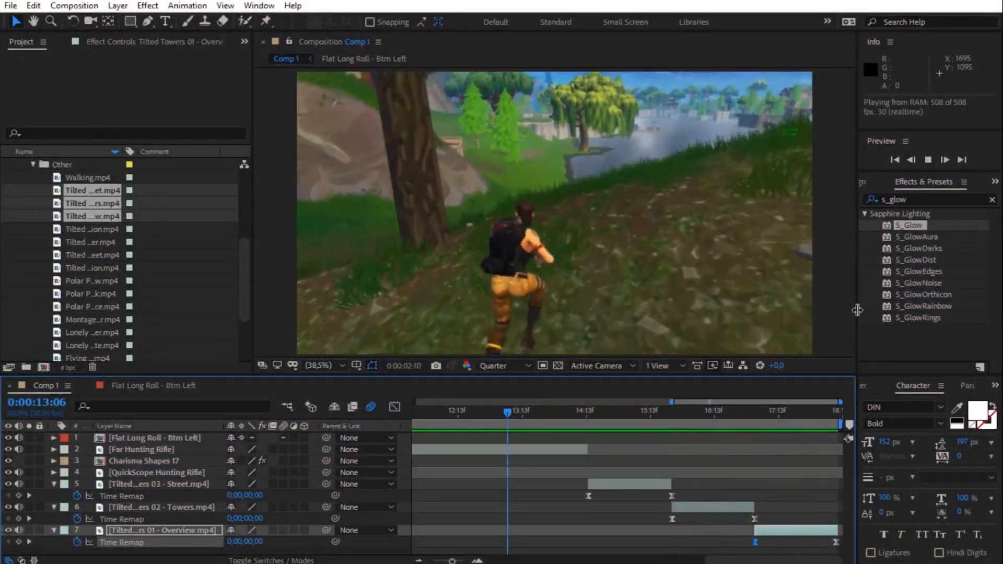
- Play back the speed-ramped Tilted Towers clips from 0:00:12:13
{"action": "key", "text": "space"}
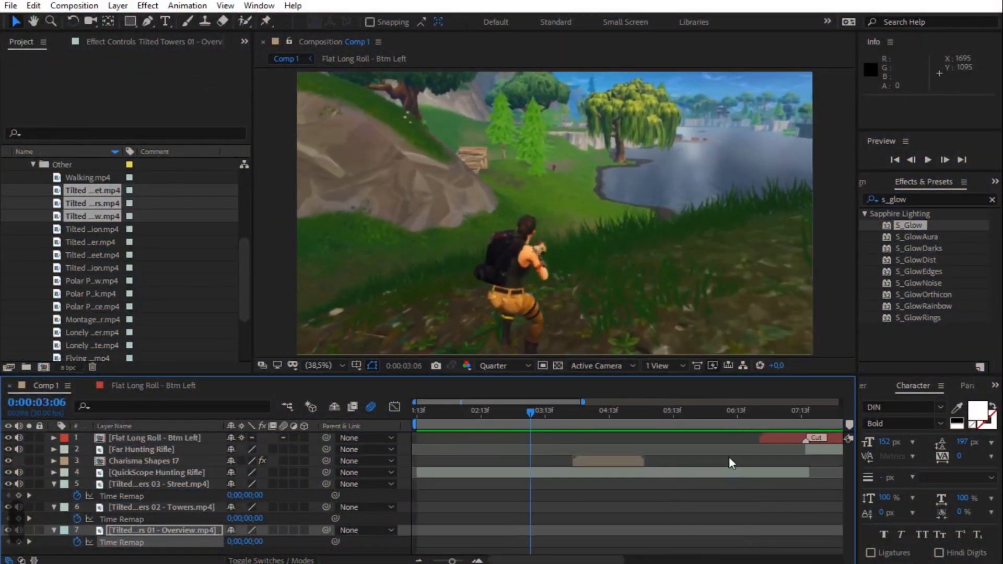
{"action": "scroll", "coordinate": [726, 457], "scroll_direction": "down", "scroll_amount": 5}
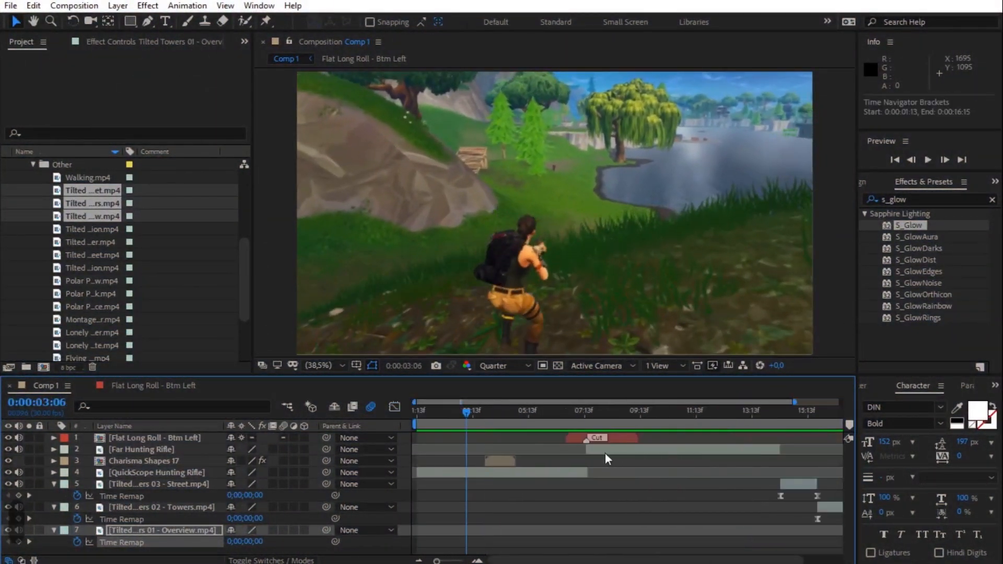
{"action": "left_click", "coordinate": [690, 408]}
{"action": "key", "text": "space"}
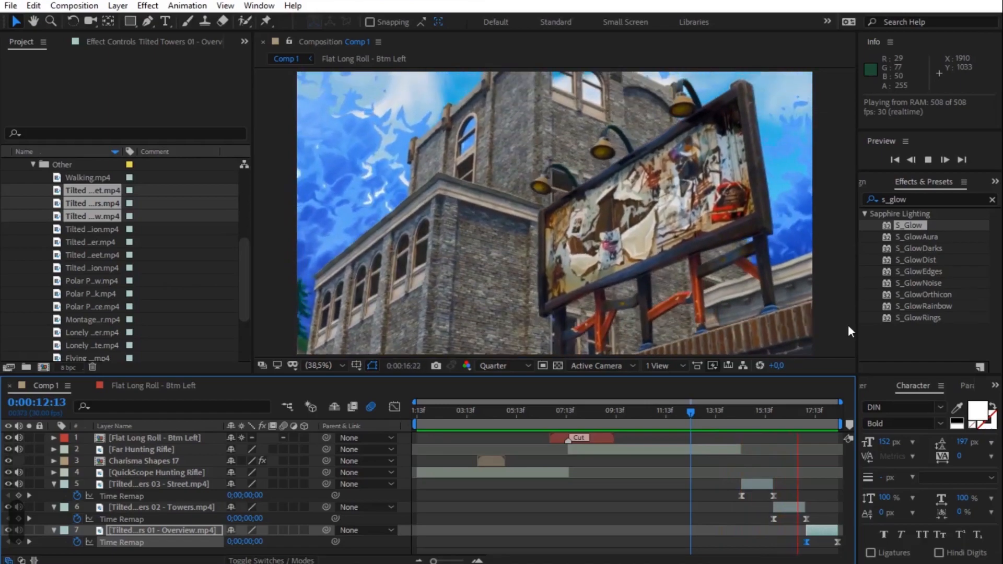
{"action": "key", "text": "space"}
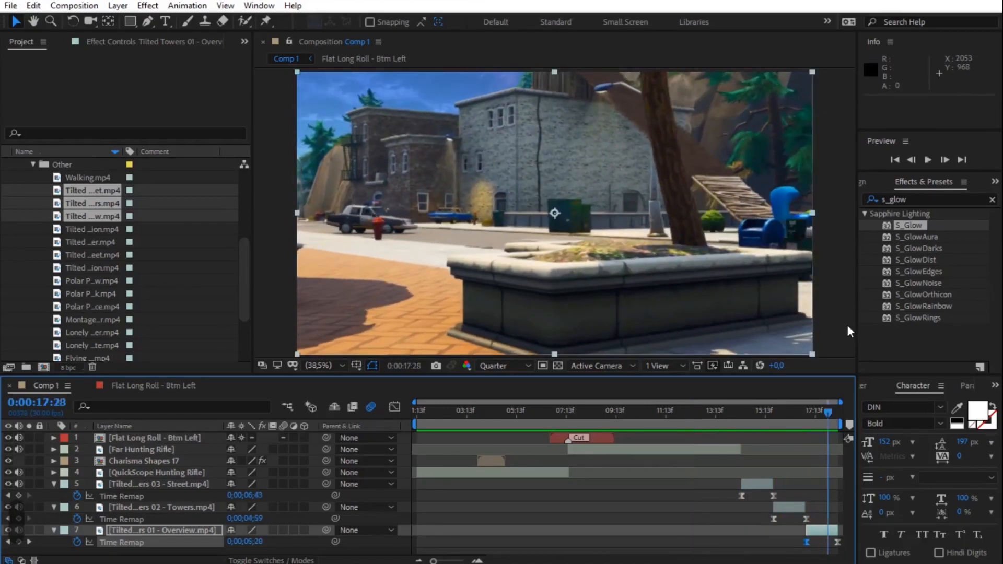
- Enable motion blur on the three Tilted Towers clips and preview them from shortly before the Street clip
{"action": "left_click", "coordinate": [188, 484], "text": "shift"}
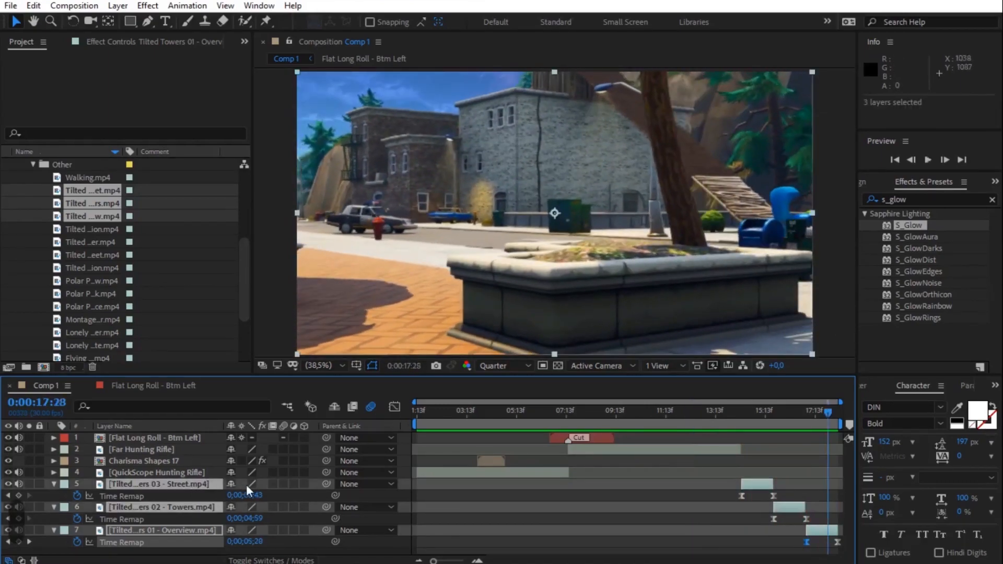
{"action": "left_click", "coordinate": [284, 484]}
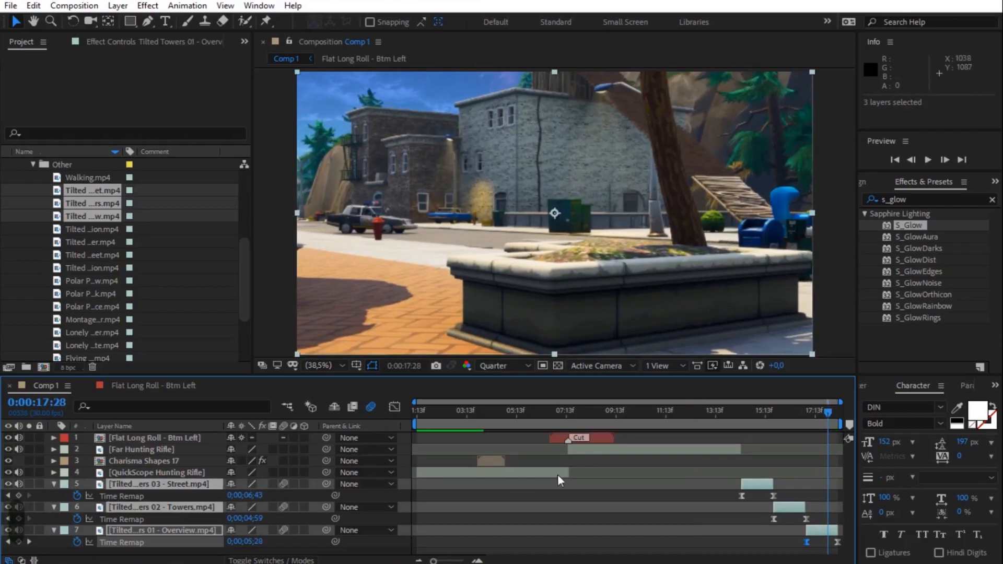
{"action": "left_click", "coordinate": [708, 413]}
{"action": "key", "text": "space"}
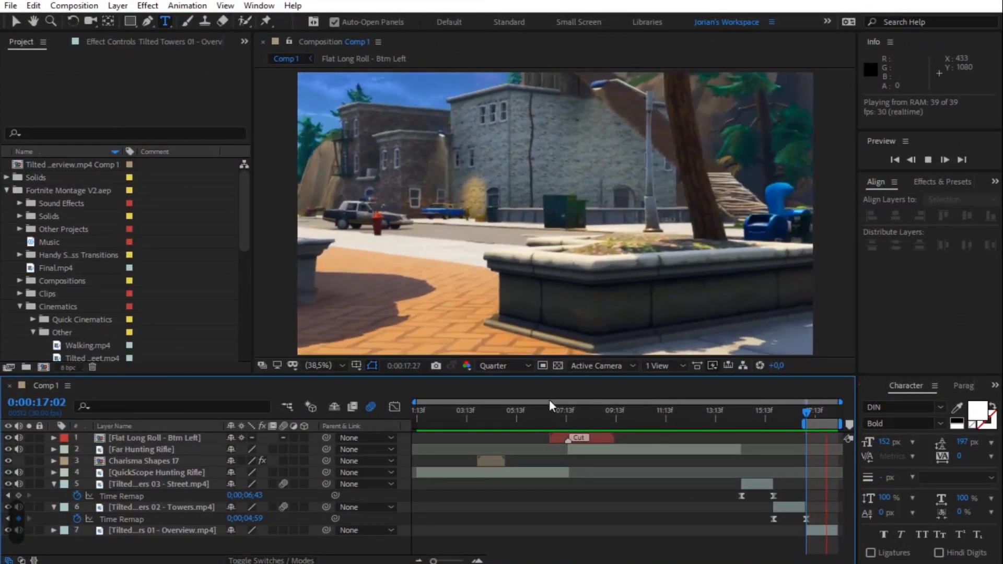
- Pre-compose the Tilted Towers Overview clip under the name "3D Text" and open the new composition
{"action": "key", "text": "space"}
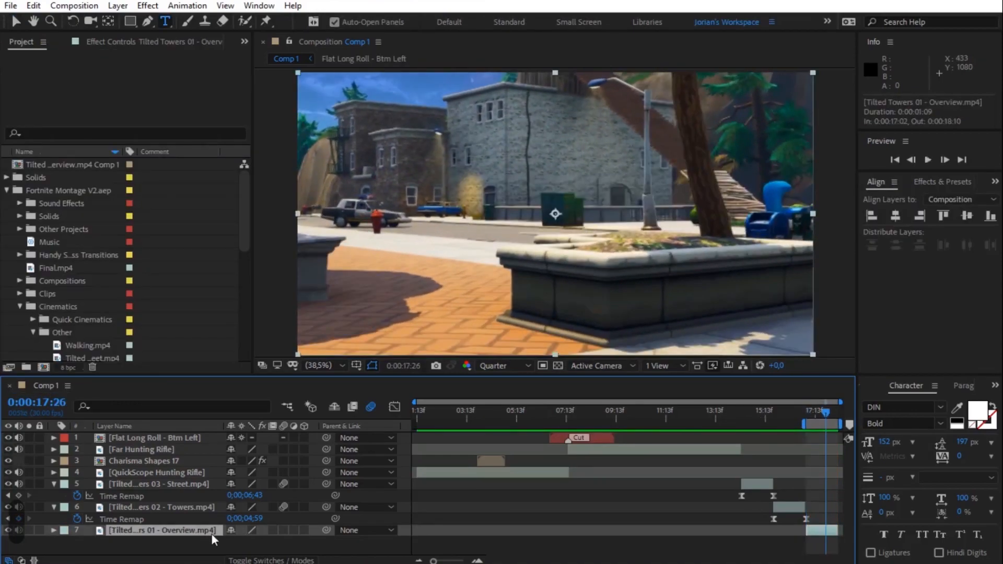
{"action": "right_click", "coordinate": [197, 533]}
{"action": "left_click", "coordinate": [266, 469]}
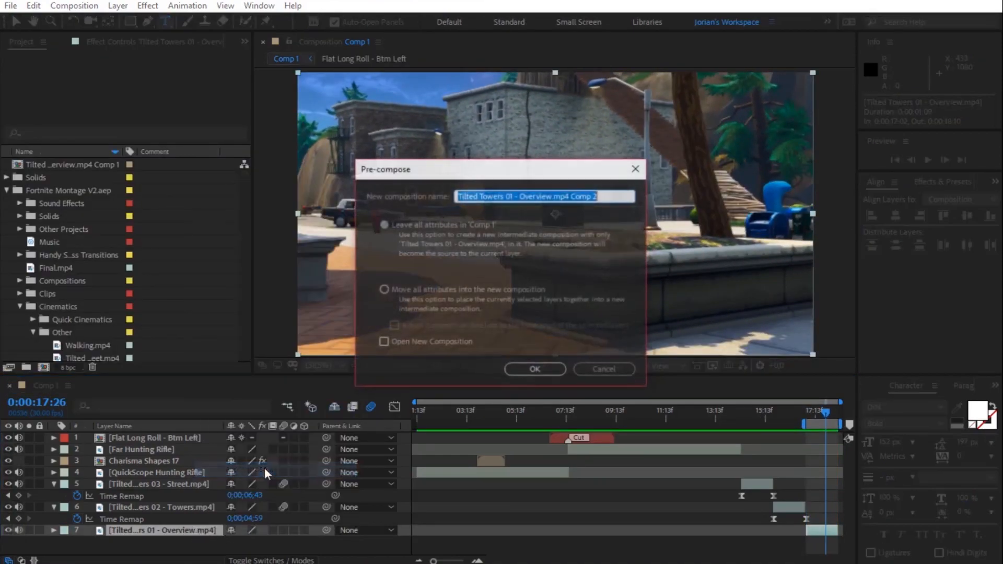
{"action": "type", "text": "3"}
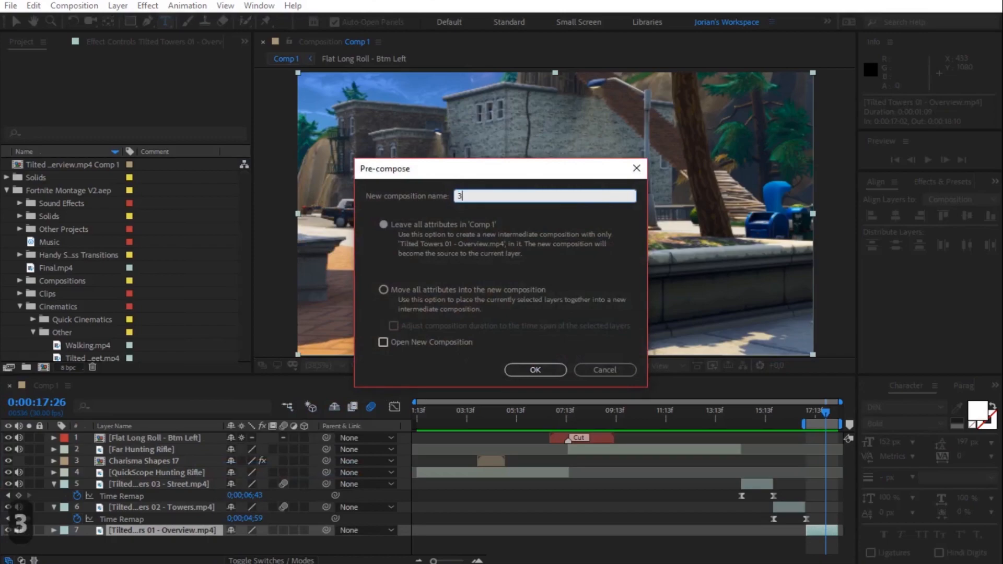
{"action": "type", "text": "D Text"}
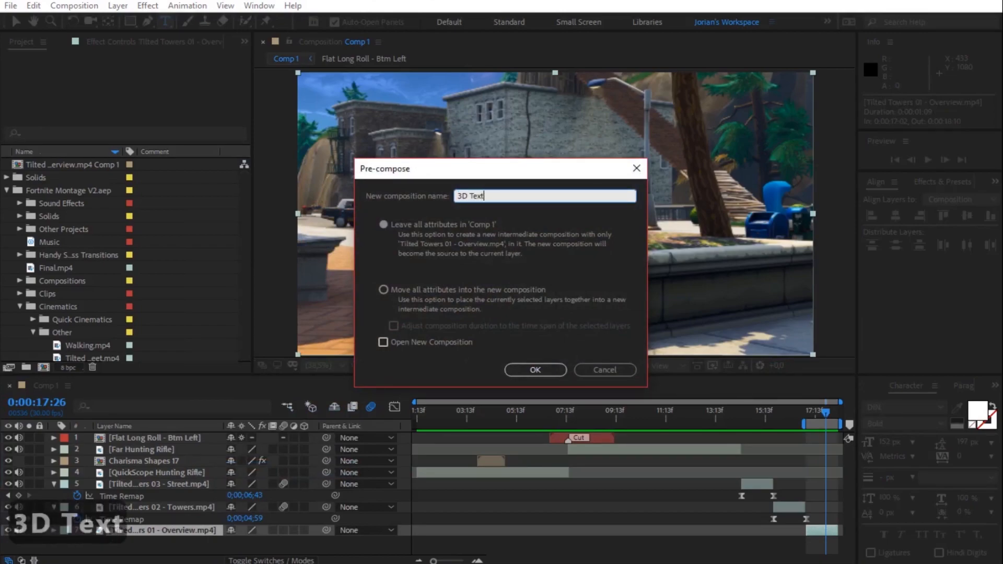
{"action": "key", "text": "Return"}
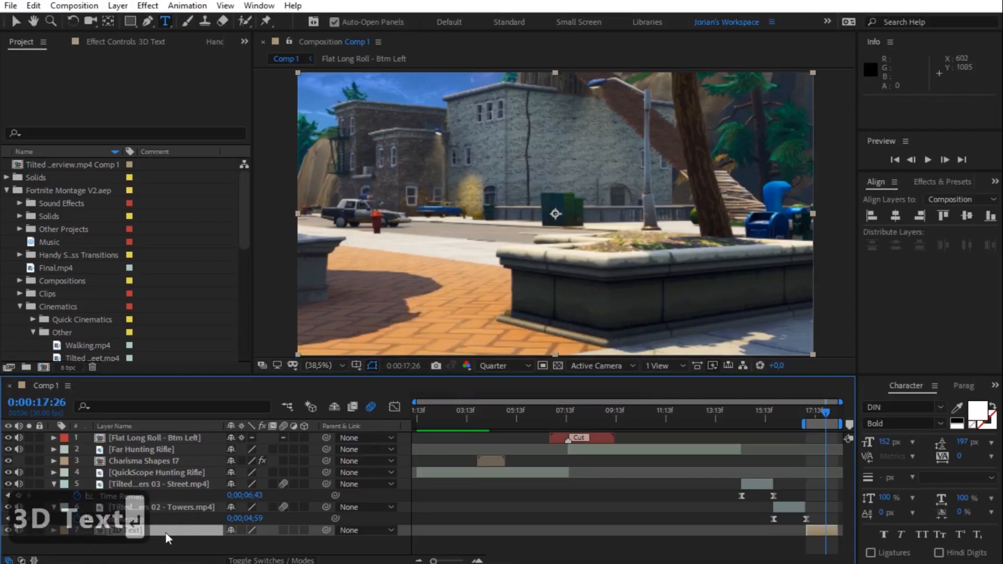
{"action": "double_click", "coordinate": [165, 532]}
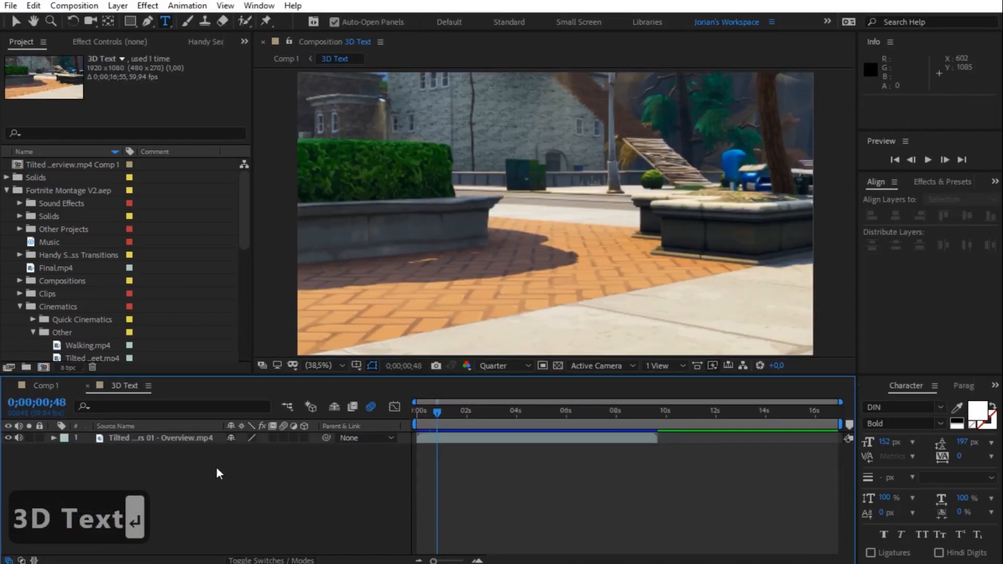
- Run Track Camera on the Overview clip inside the 3D Text composition
{"action": "left_click", "coordinate": [190, 439]}
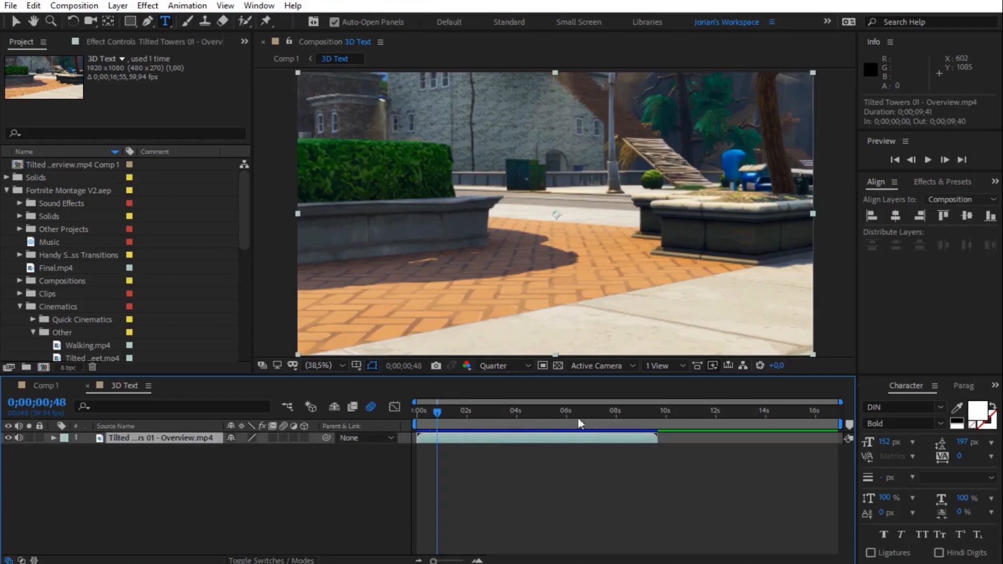
{"action": "left_click", "coordinate": [883, 389]}
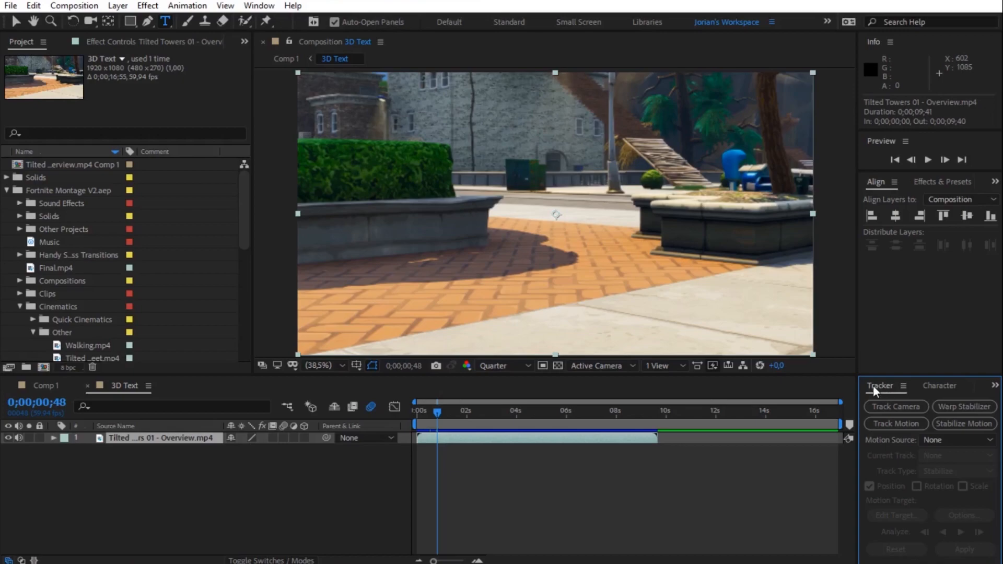
{"action": "left_click", "coordinate": [256, 6]}
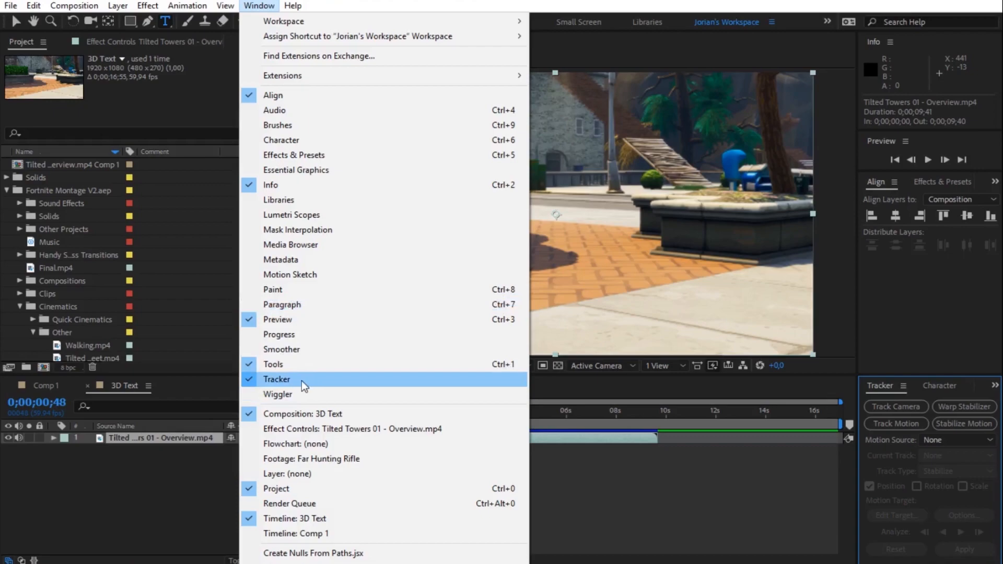
{"action": "left_click", "coordinate": [213, 475]}
{"action": "left_click", "coordinate": [157, 440]}
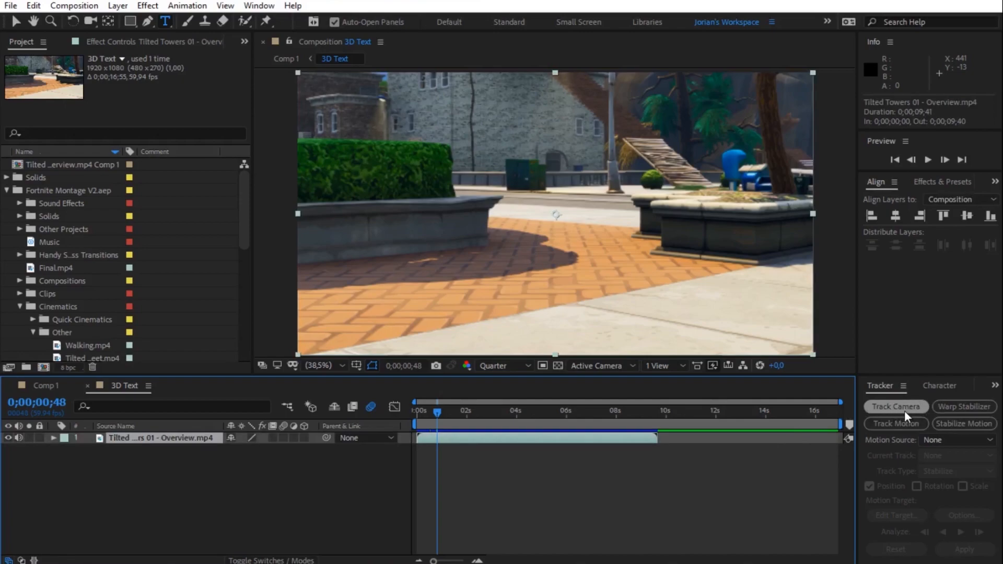
{"action": "left_click", "coordinate": [897, 408]}
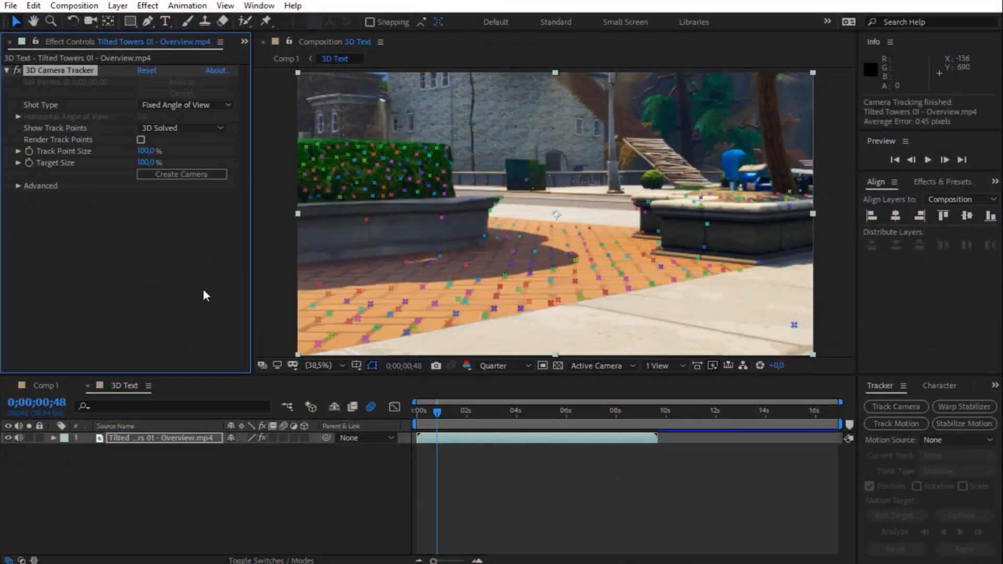
- Preview the Overview clip from the start with its track points rendered, and switch the point rendering off again
{"action": "left_click", "coordinate": [141, 140]}
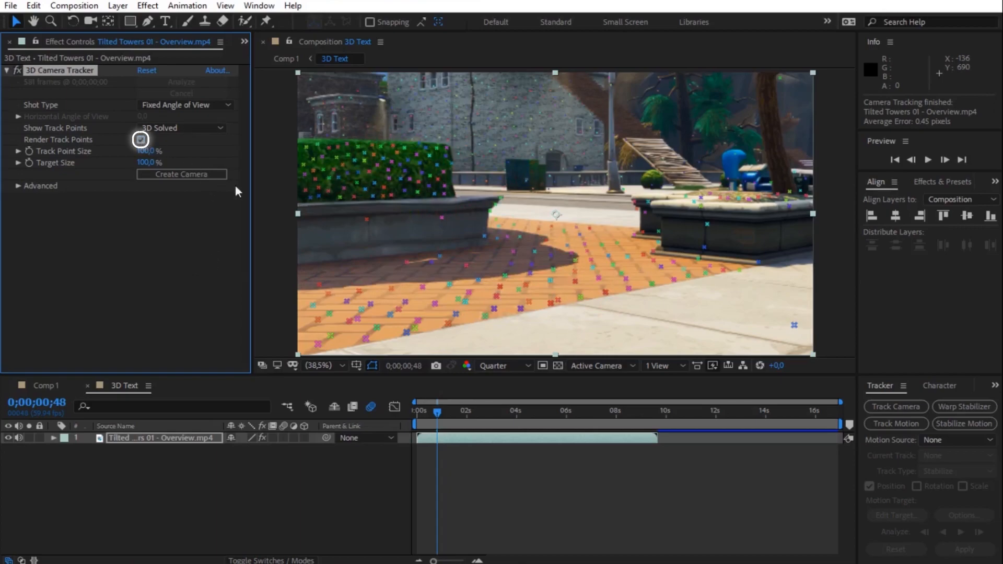
{"action": "left_click_drag", "start_coordinate": [434, 413], "coordinate": [405, 412]}
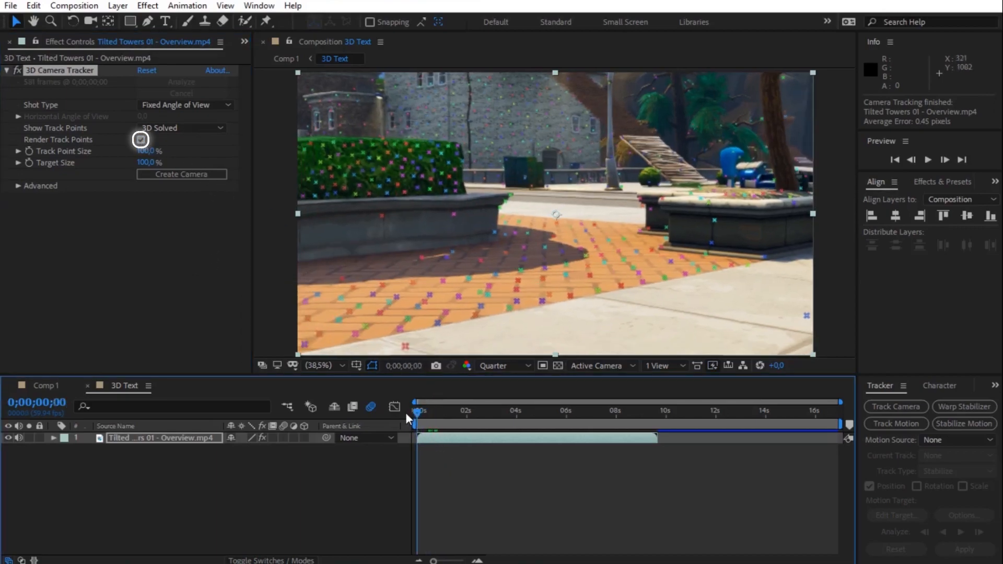
{"action": "key", "text": "space"}
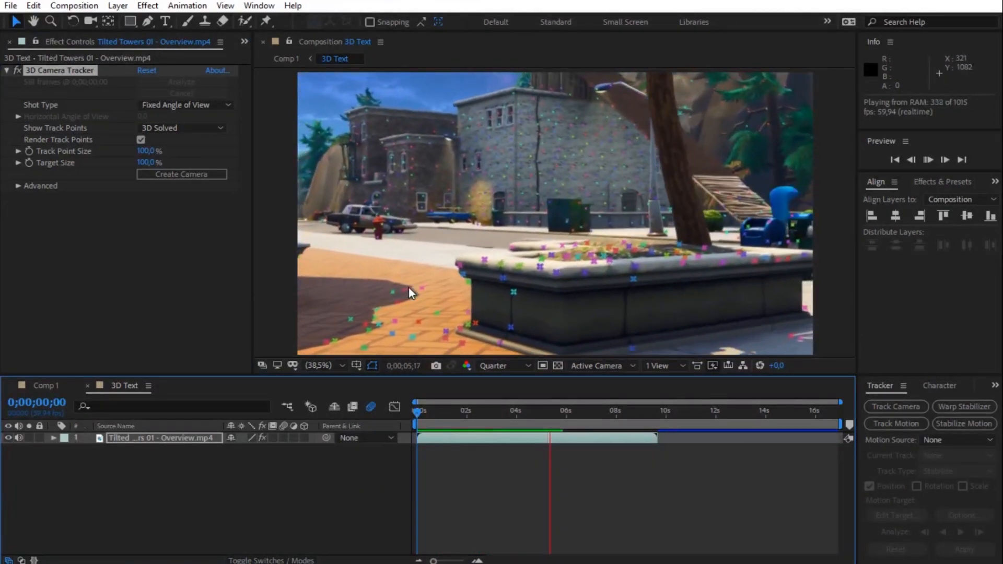
{"action": "key", "text": "space"}
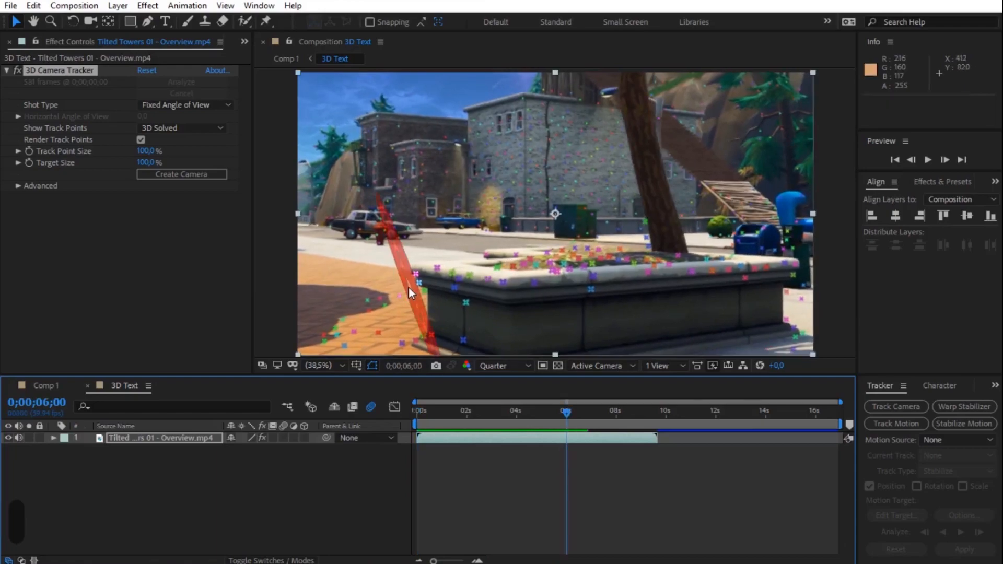
{"action": "left_click", "coordinate": [140, 139]}
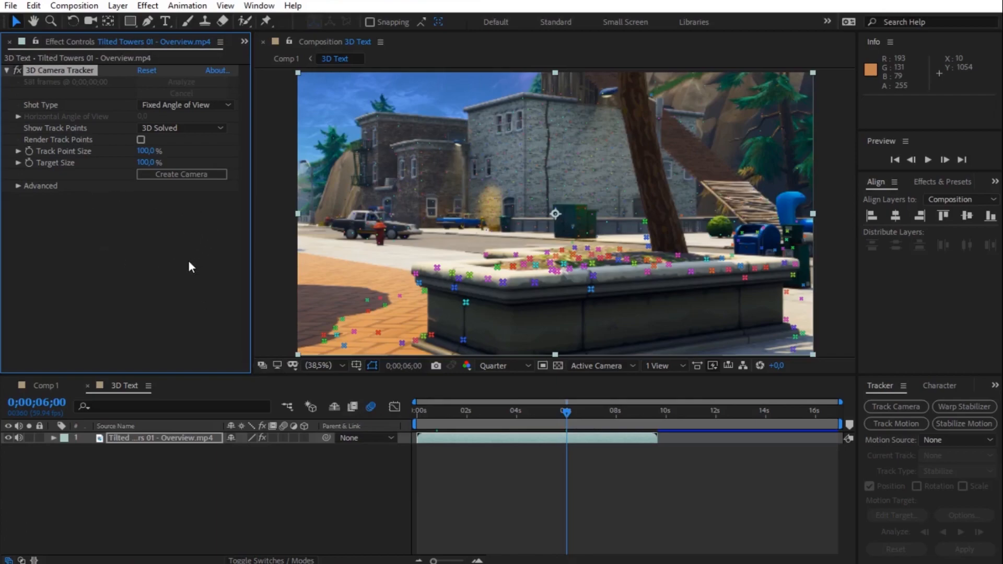
- Check the 3D Camera Tracker's Advanced settings and create a camera from the solved track
{"action": "left_click", "coordinate": [18, 186]}
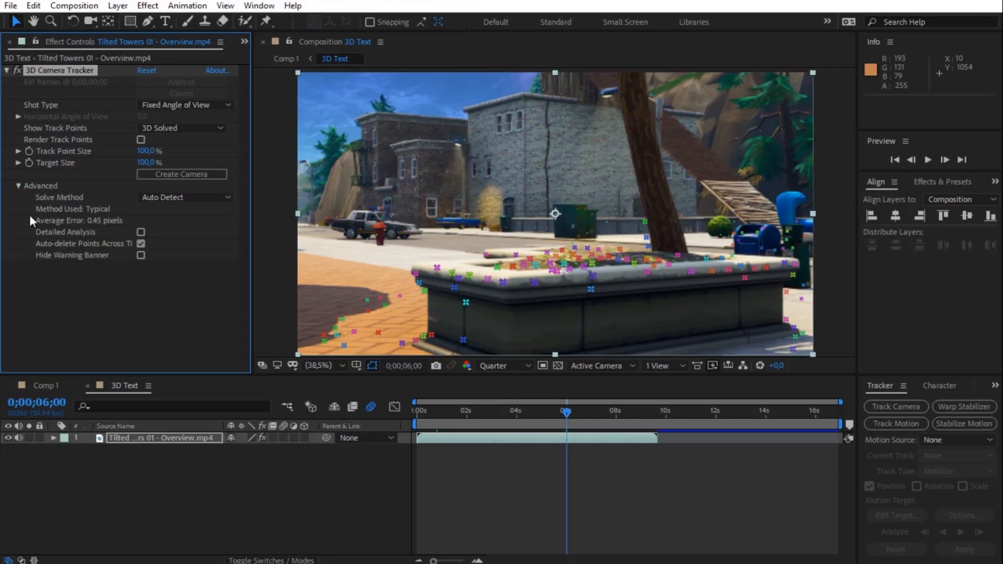
{"action": "left_click", "coordinate": [18, 186]}
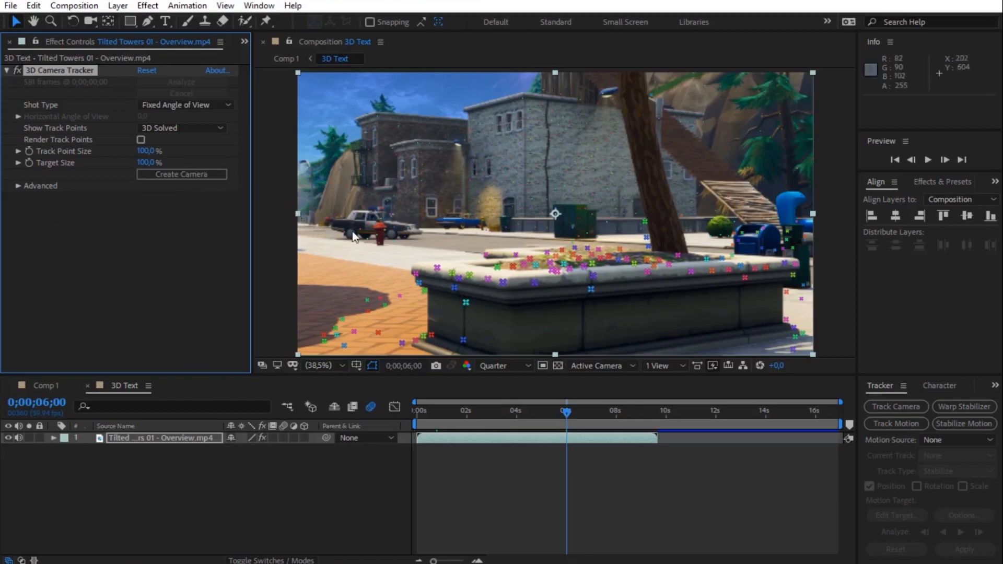
{"action": "left_click", "coordinate": [179, 174]}
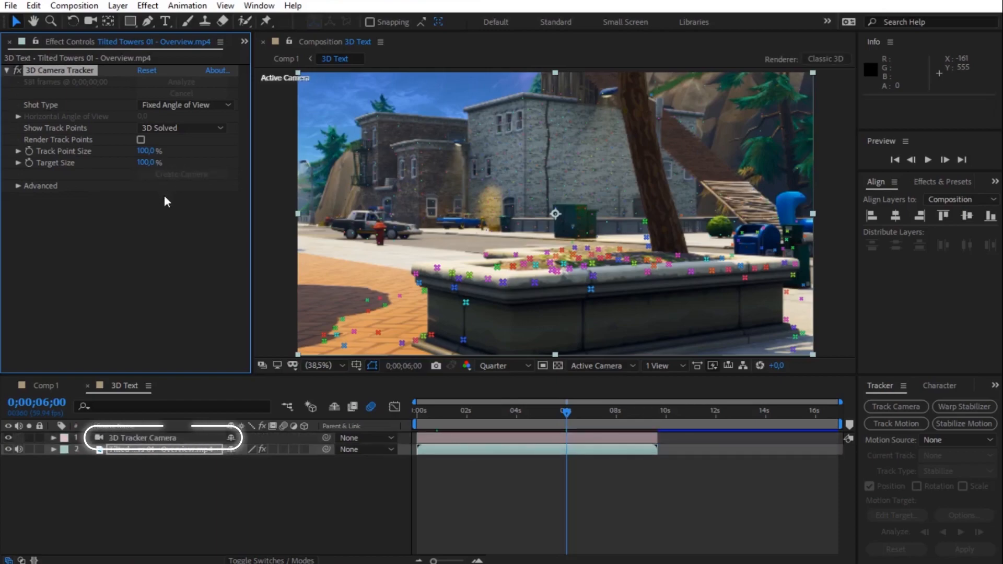
{"action": "left_click", "coordinate": [158, 438]}
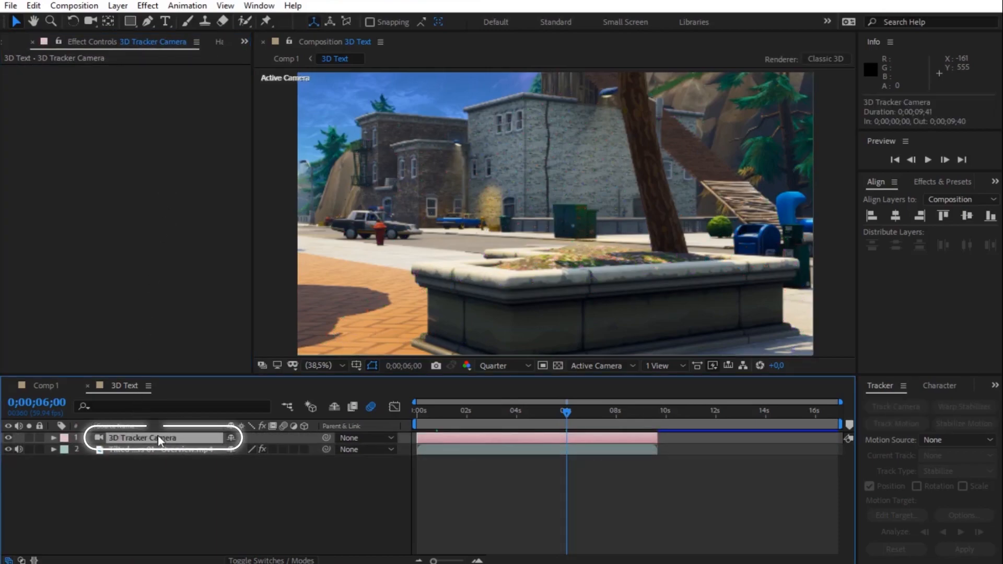
{"action": "left_click", "coordinate": [159, 448]}
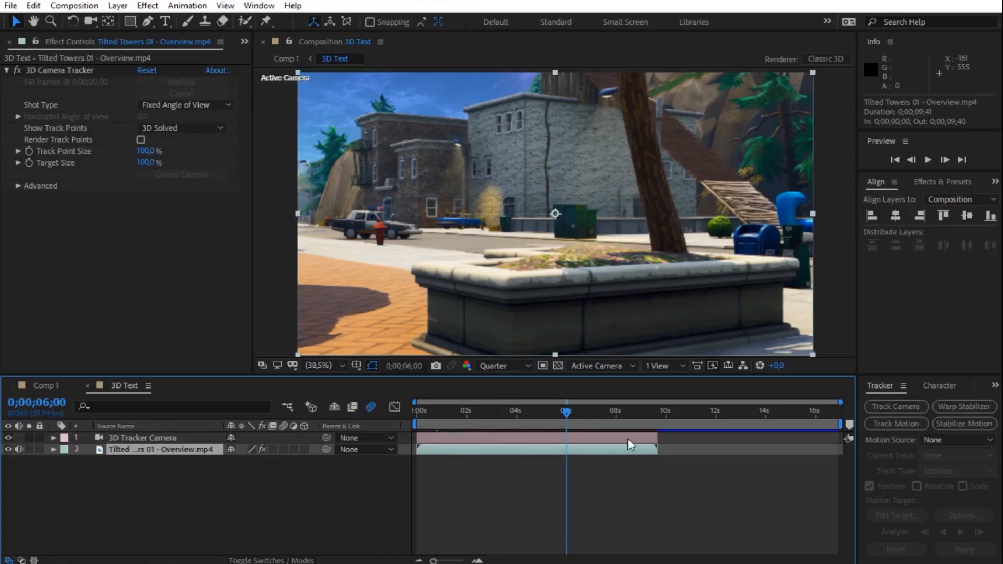
- Trim the 3D Text composition to a work area ending where the Overview clip ends, and play it back
{"action": "left_click_drag", "start_coordinate": [840, 424], "coordinate": [382, 393]}
{"action": "right_click", "coordinate": [643, 422]}
{"action": "left_click", "coordinate": [676, 463]}
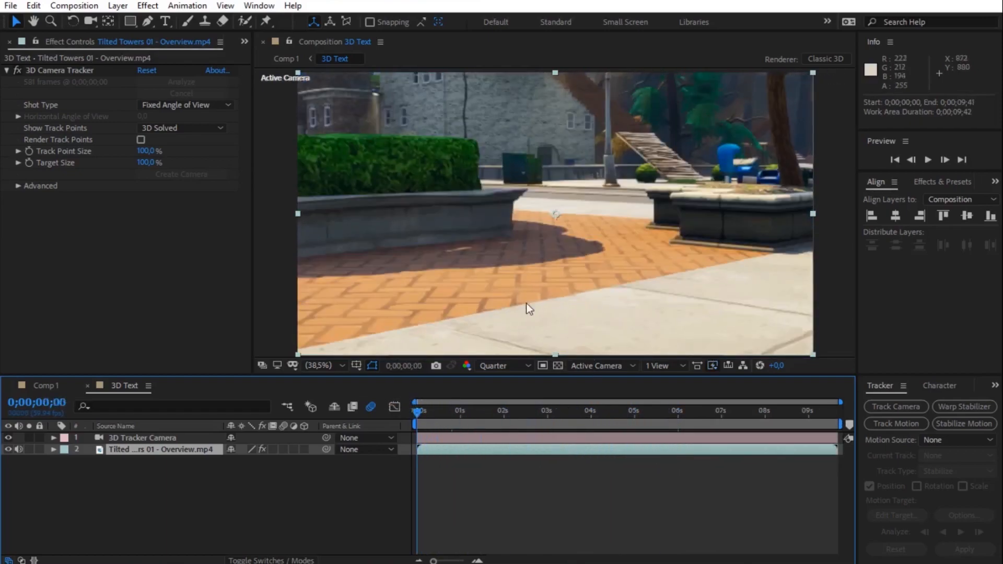
{"action": "key", "text": "space"}
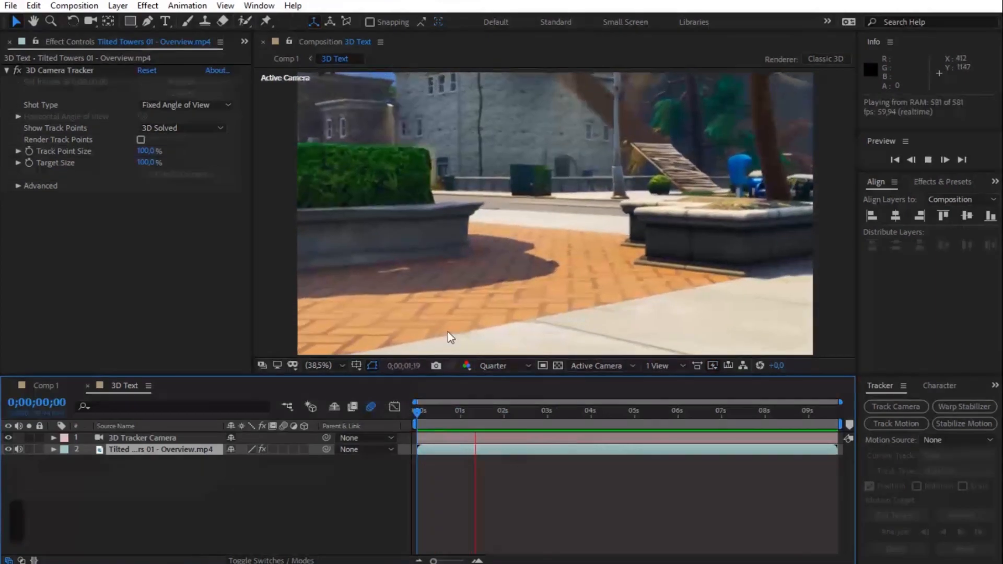
- Add a text layer reading "Tutorial" to the 3D Text composition, with the current time at 0;00;01;02
{"action": "left_click_drag", "start_coordinate": [452, 412], "coordinate": [462, 412]}
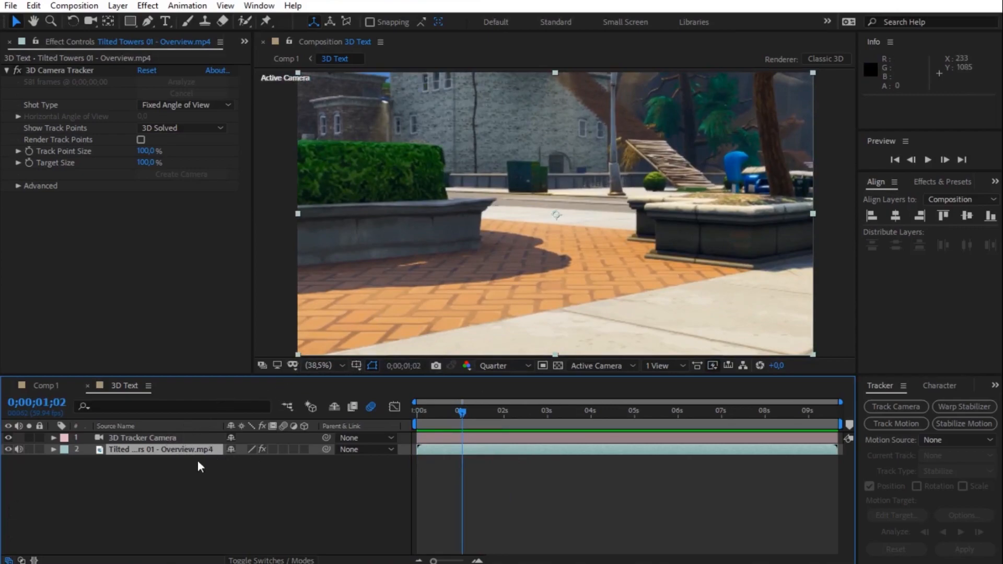
{"action": "right_click", "coordinate": [140, 471]}
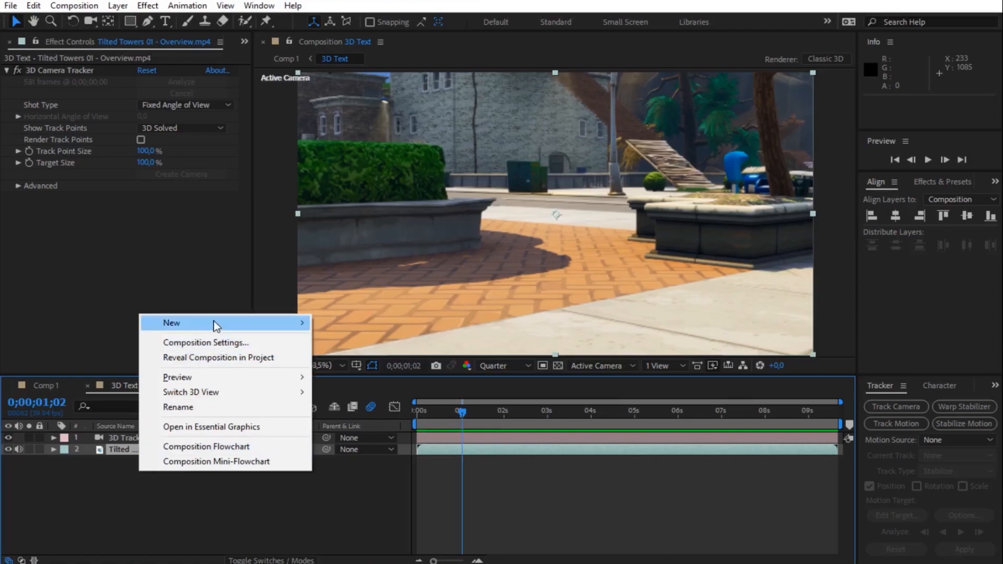
{"action": "mouse_move", "coordinate": [214, 322]}
{"action": "left_click", "coordinate": [340, 342]}
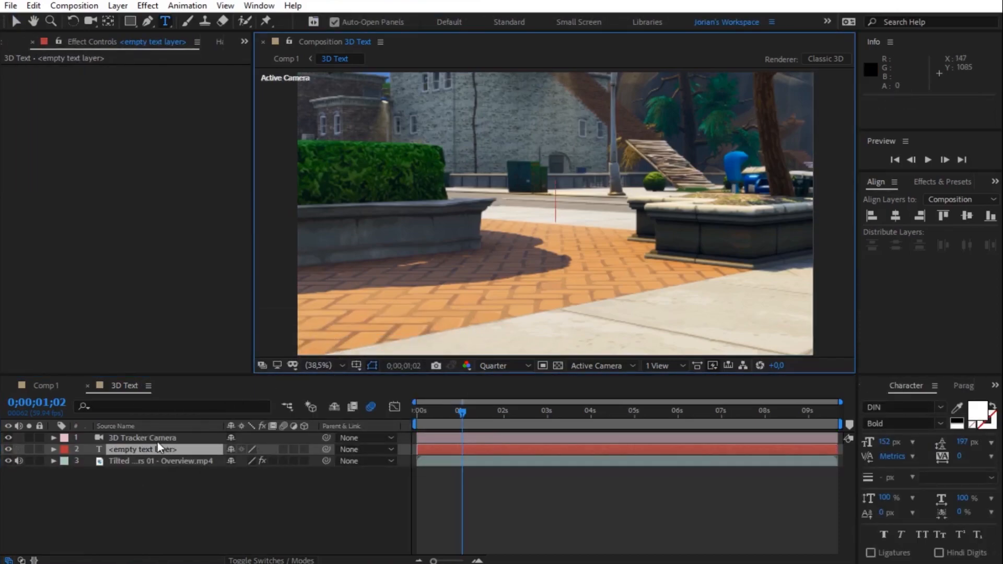
{"action": "left_click", "coordinate": [174, 450]}
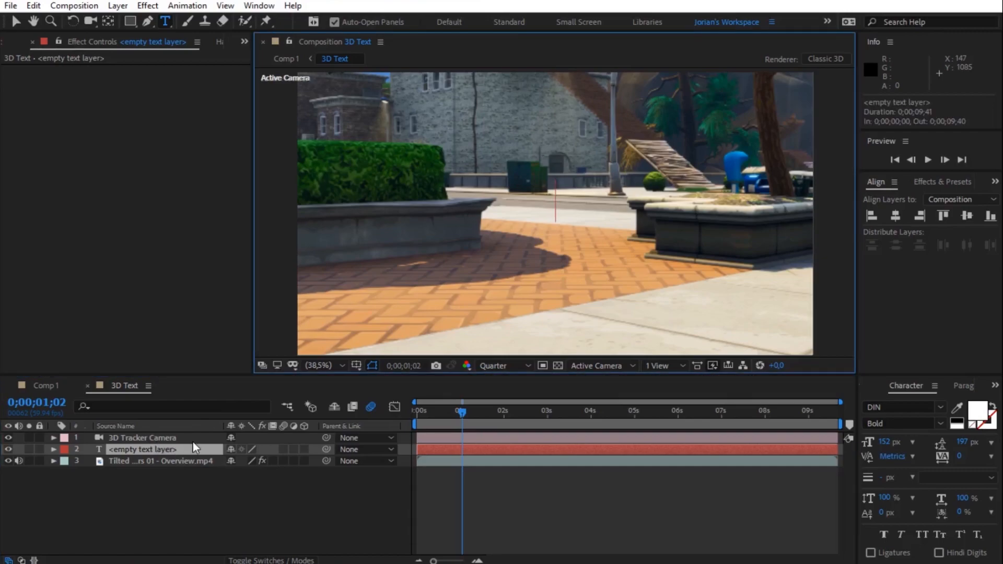
{"action": "type", "text": "Tur"}
{"action": "key", "text": "BackSpace"}
{"action": "type", "text": "torial"}
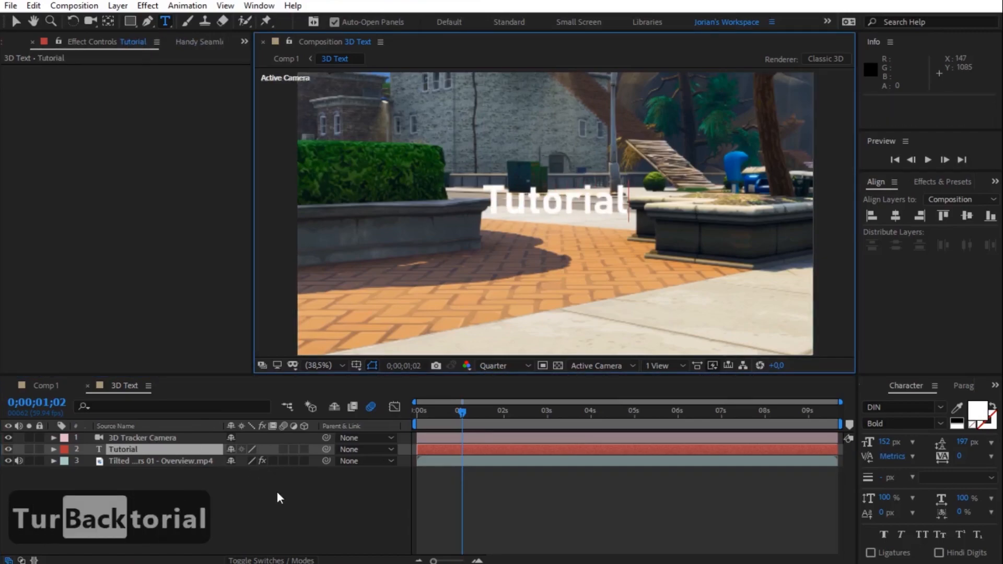
{"action": "left_click", "coordinate": [278, 493]}
- Move the Tutorial text layer above the 3D Tracker Camera and make it a 3D layer
{"action": "left_click", "coordinate": [170, 438]}
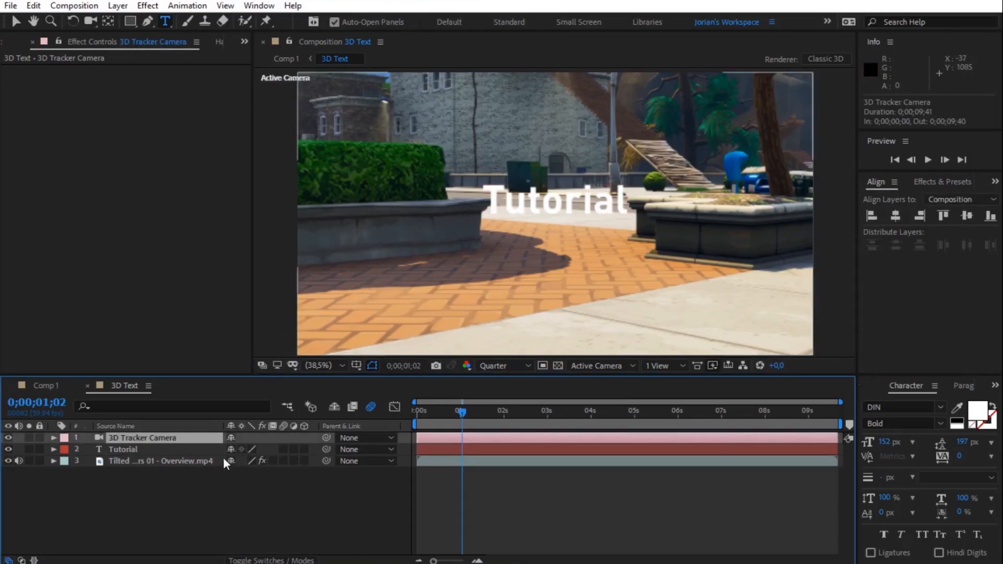
{"action": "left_click_drag", "start_coordinate": [182, 450], "coordinate": [180, 436]}
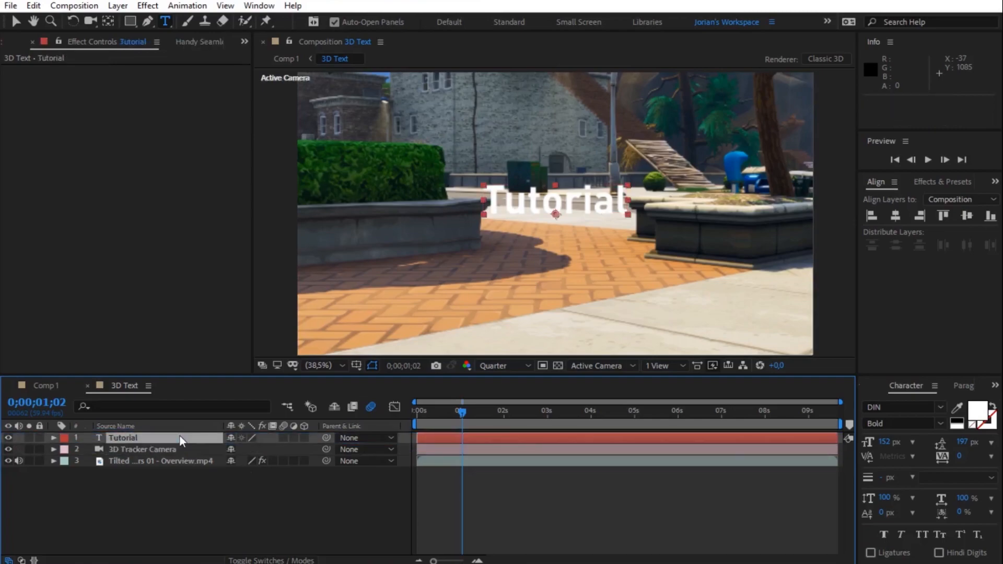
{"action": "left_click", "coordinate": [304, 438]}
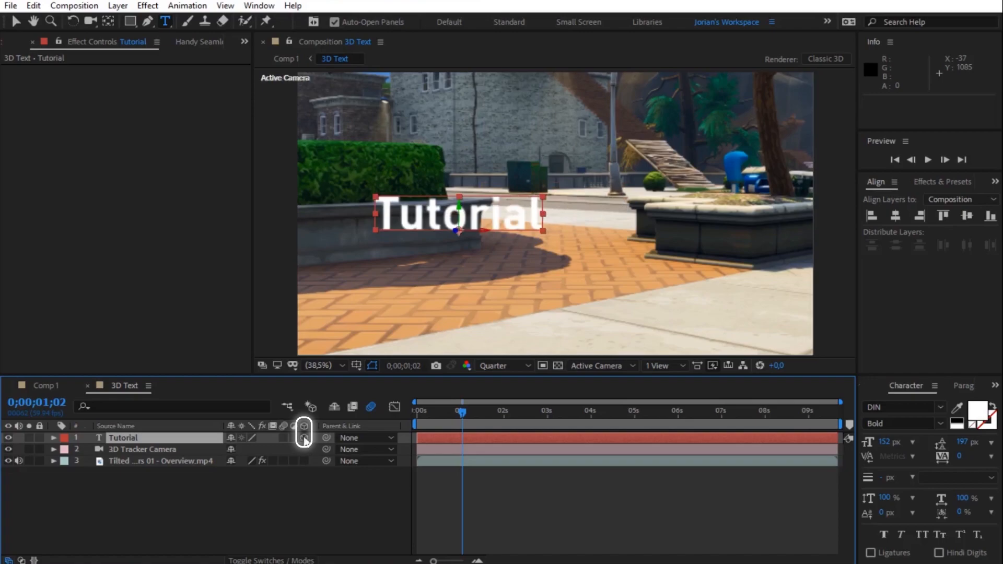
- Play back the 3D Text composition from the start to check how the Tutorial text follows the tracked camera
{"action": "left_click_drag", "start_coordinate": [461, 412], "coordinate": [396, 408]}
{"action": "key", "text": "space"}
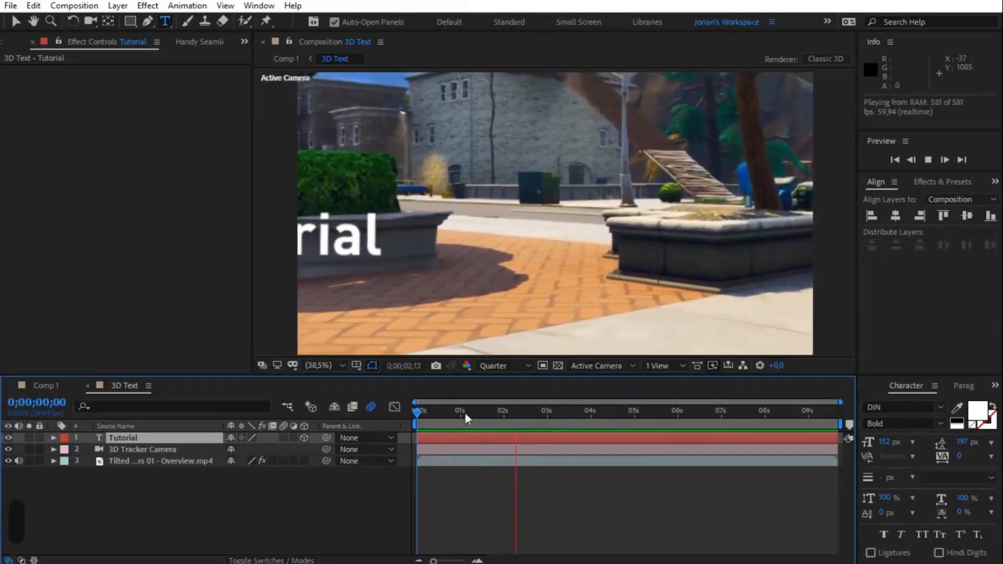
{"action": "left_click_drag", "start_coordinate": [465, 412], "coordinate": [420, 411]}
{"action": "key", "text": "space"}
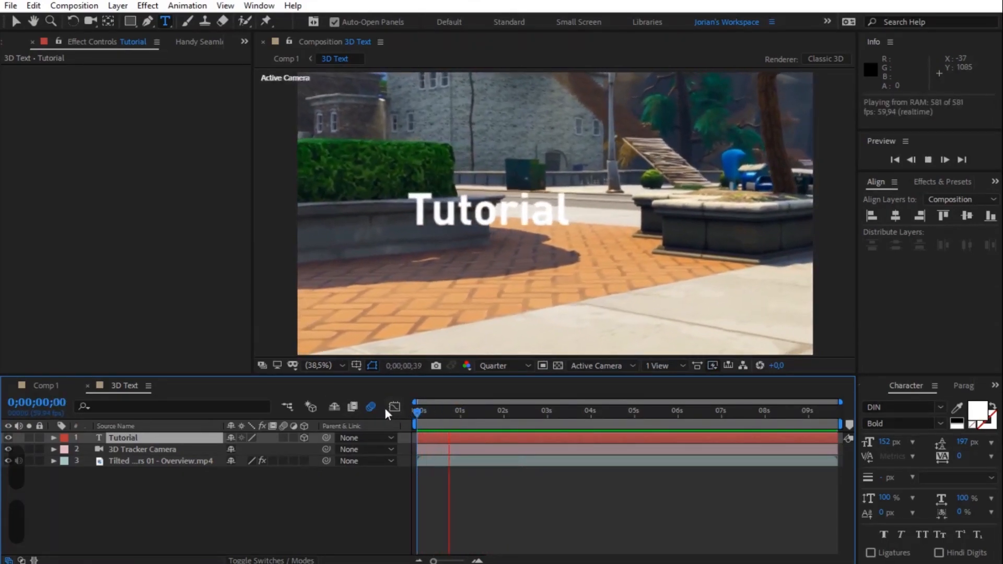
{"action": "key", "text": "space"}
- Set the Tutorial layer's Position to 1378, 423, 729 and preview the composition from the start
{"action": "key", "text": "p"}
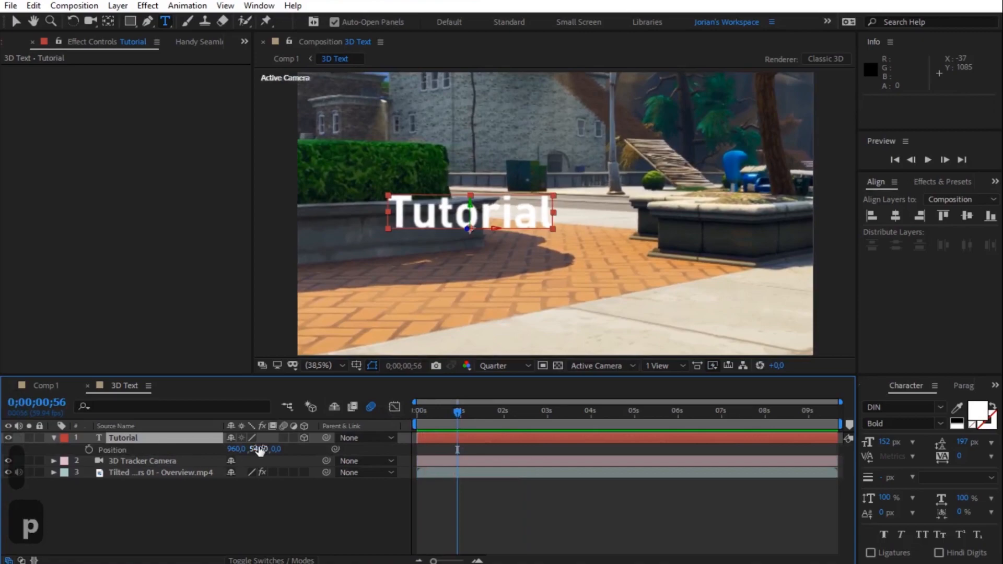
{"action": "left_click_drag", "start_coordinate": [237, 453], "coordinate": [615, 425]}
{"action": "left_click_drag", "start_coordinate": [459, 416], "coordinate": [371, 415]}
{"action": "key", "text": "space"}
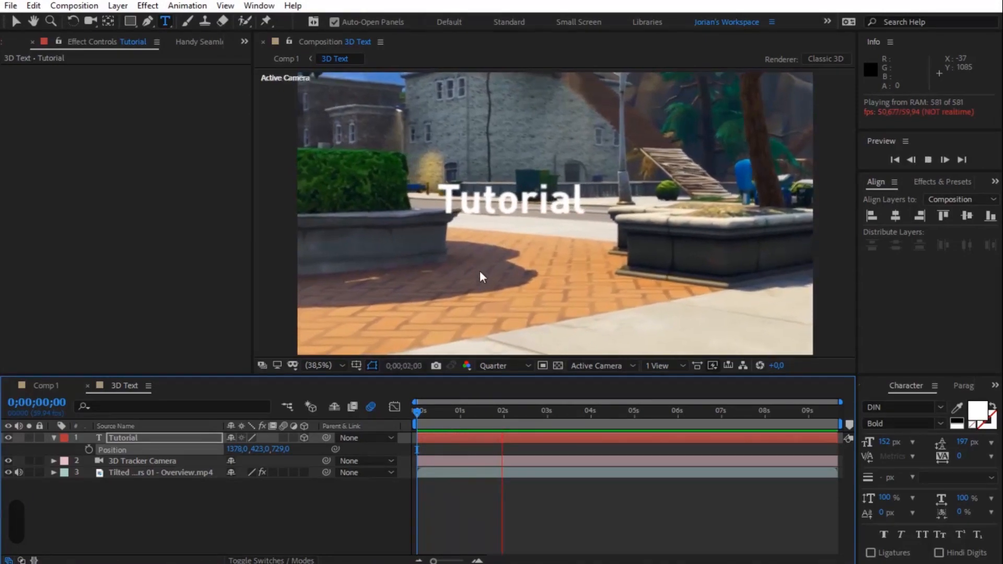
{"action": "key", "text": "space"}
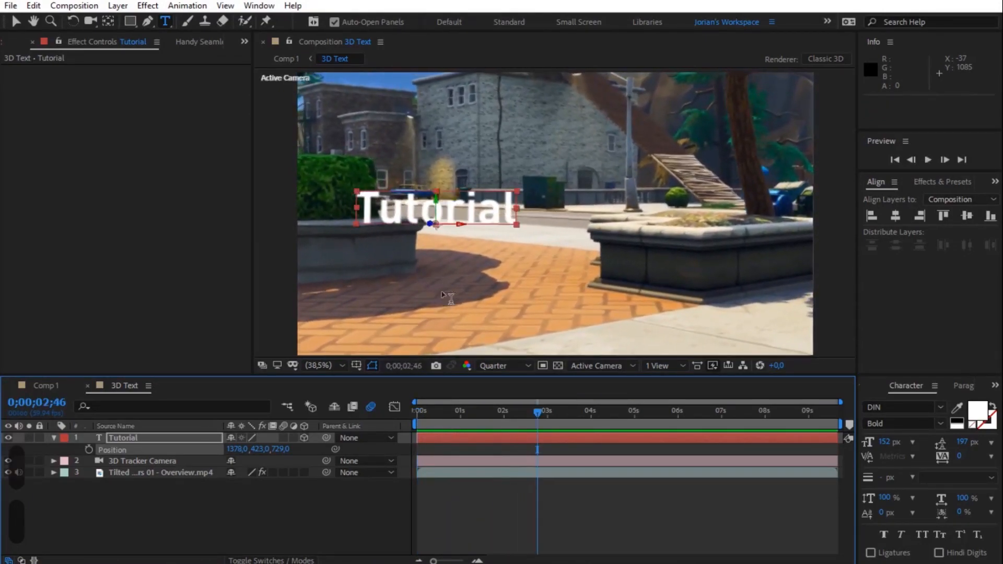
{"action": "left_click", "coordinate": [139, 438]}
{"action": "left_click", "coordinate": [304, 437]}
{"action": "left_click", "coordinate": [238, 449]}
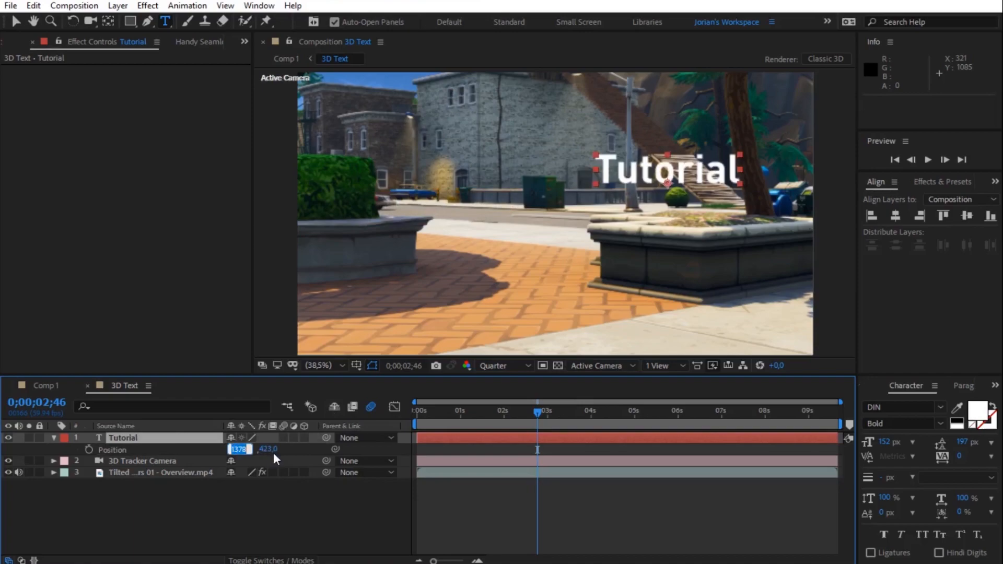
- Undo the Tutorial layer's position changes and its conversion to 3D, back to a 2D layer at 960, 540
{"action": "key", "text": "ctrl+z"}
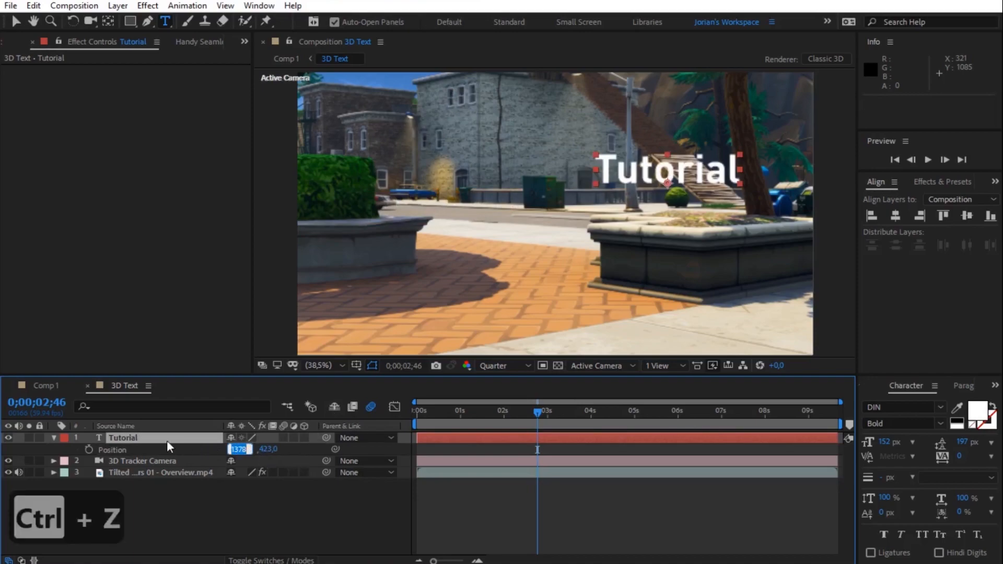
{"action": "key", "text": "ctrl+z"}
{"action": "key", "text": "ctrl+z"}
{"action": "key", "text": "ctrl+z"}
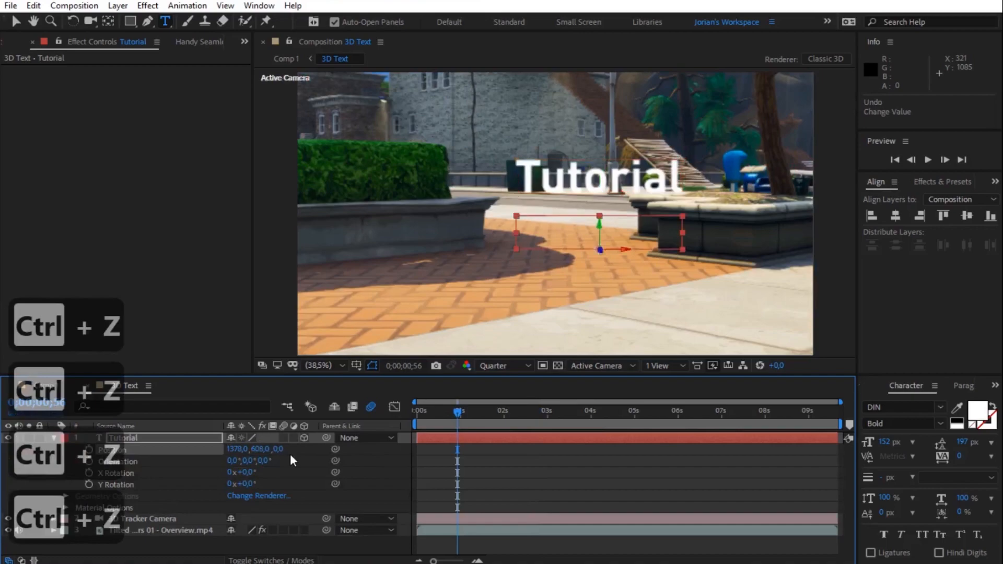
{"action": "key", "text": "ctrl+z"}
{"action": "key", "text": "ctrl+z"}
{"action": "key", "text": "ctrl+z"}
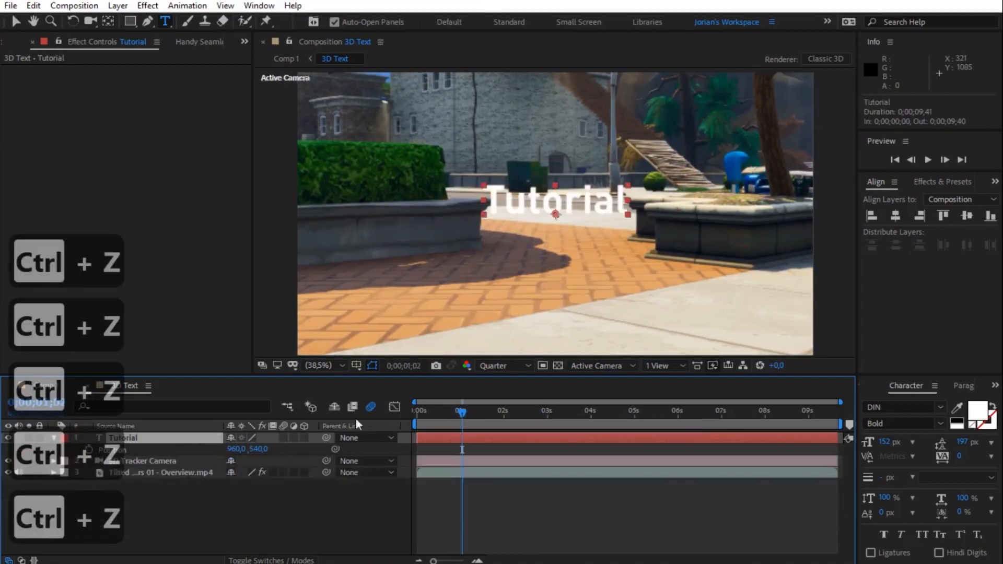
- Return to the start of the 3D Text composition and add a black 1920 x 1080 px solid named "Element 3D"
{"action": "left_click_drag", "start_coordinate": [458, 412], "coordinate": [405, 391]}
{"action": "right_click", "coordinate": [155, 493]}
{"action": "mouse_move", "coordinate": [233, 343]}
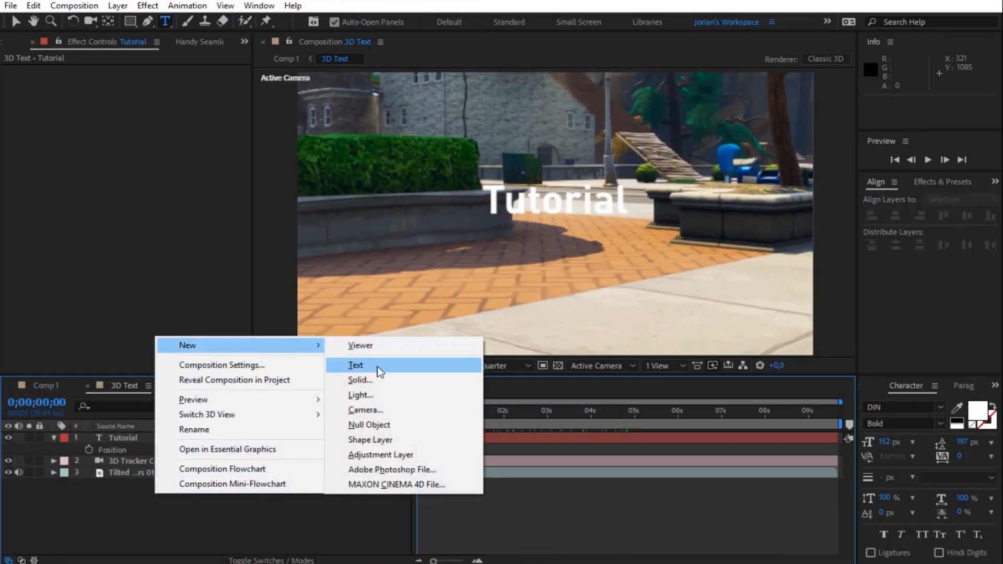
{"action": "left_click", "coordinate": [377, 365]}
{"action": "type", "text": "Element 3D"}
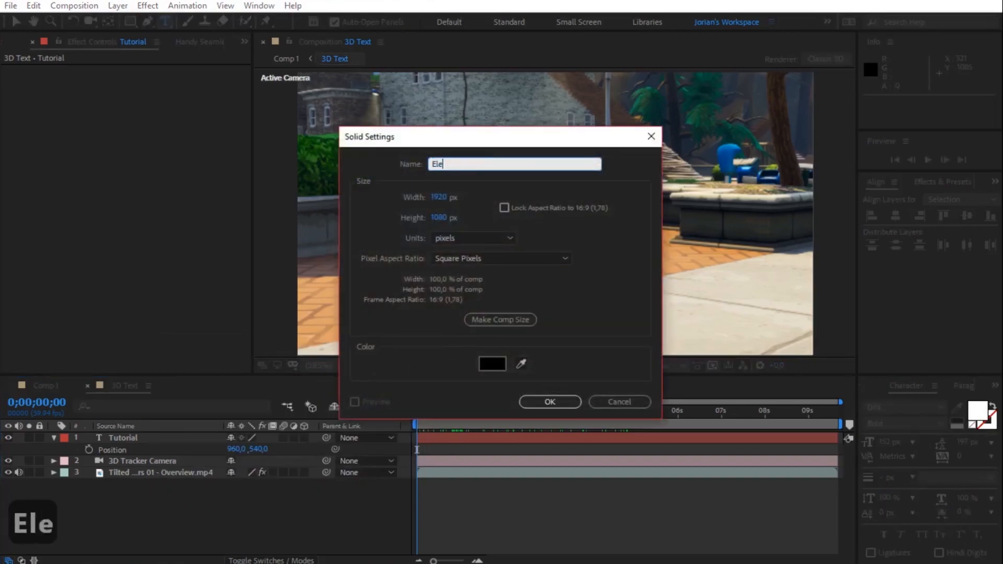
{"action": "key", "text": "Return"}
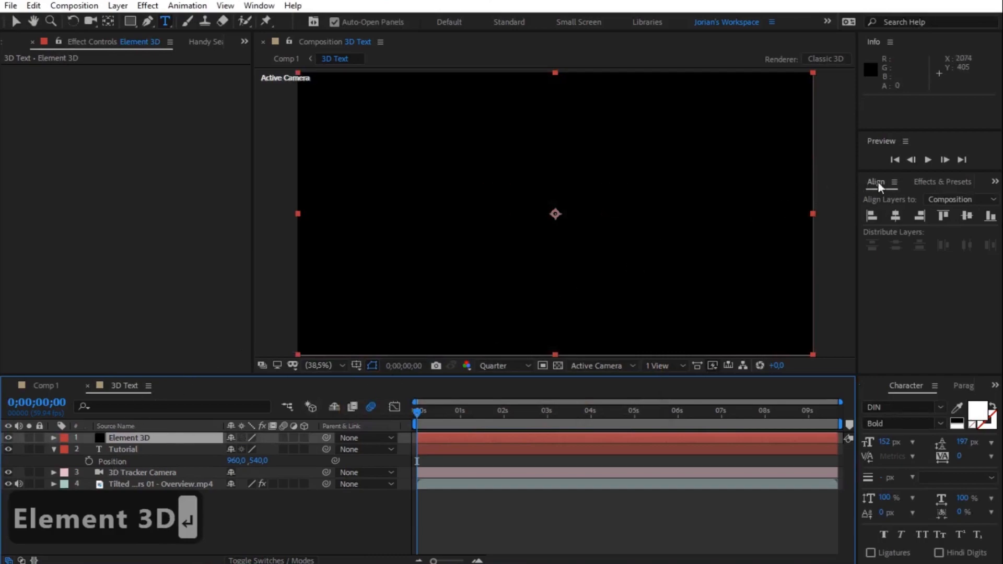
- Find the Video Copilot Element effect by searching for "element" and apply it to the Element 3D layer
{"action": "left_click", "coordinate": [937, 181]}
{"action": "left_click", "coordinate": [922, 200]}
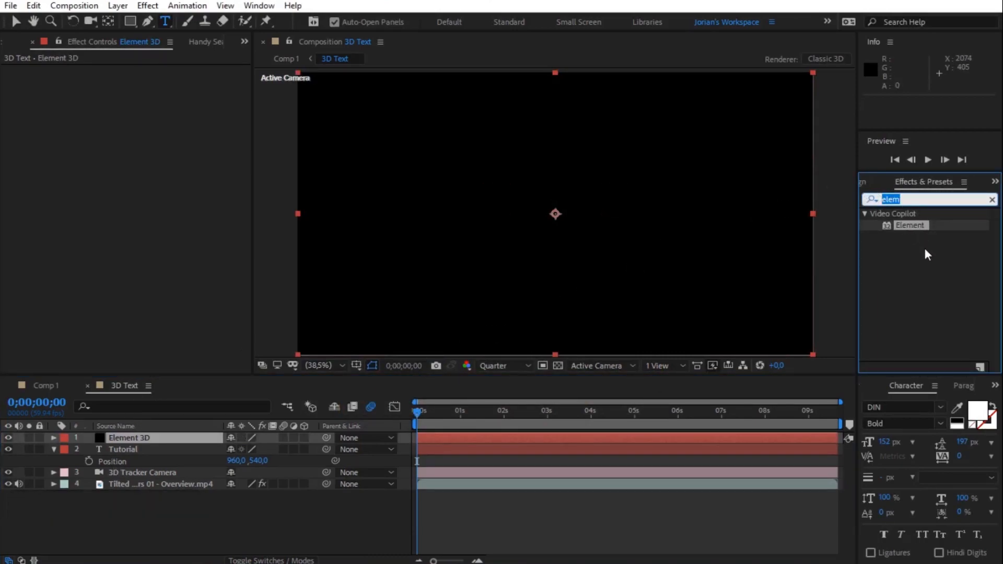
{"action": "left_click", "coordinate": [911, 227]}
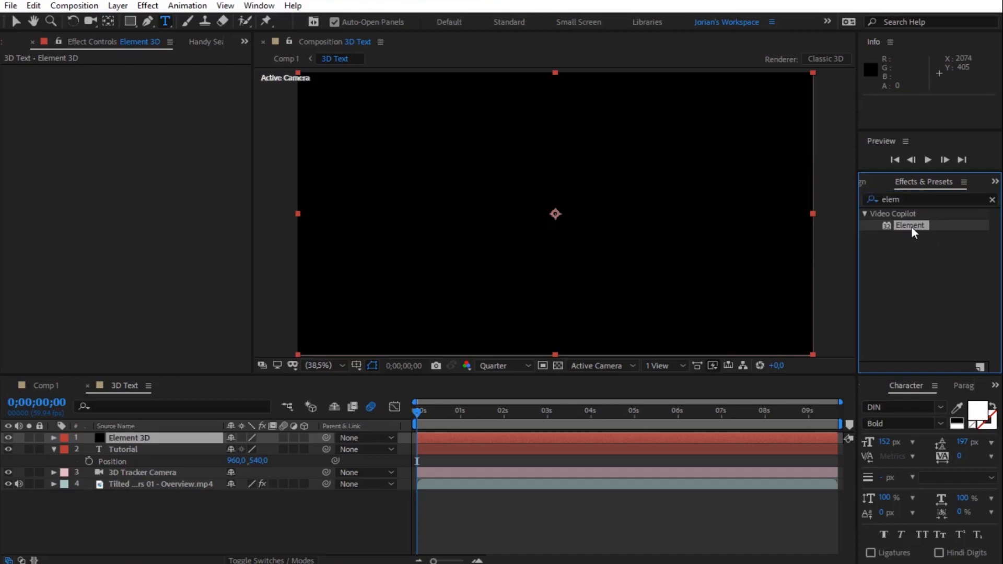
{"action": "left_click", "coordinate": [870, 196]}
{"action": "key", "text": "BackSpace"}
{"action": "type", "text": "elem"}
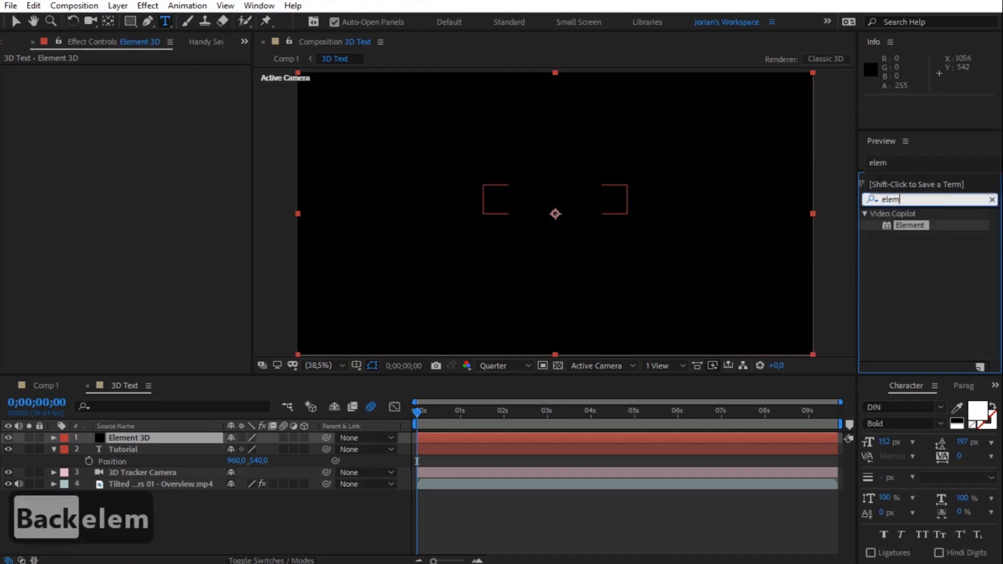
{"action": "type", "text": "ent"}
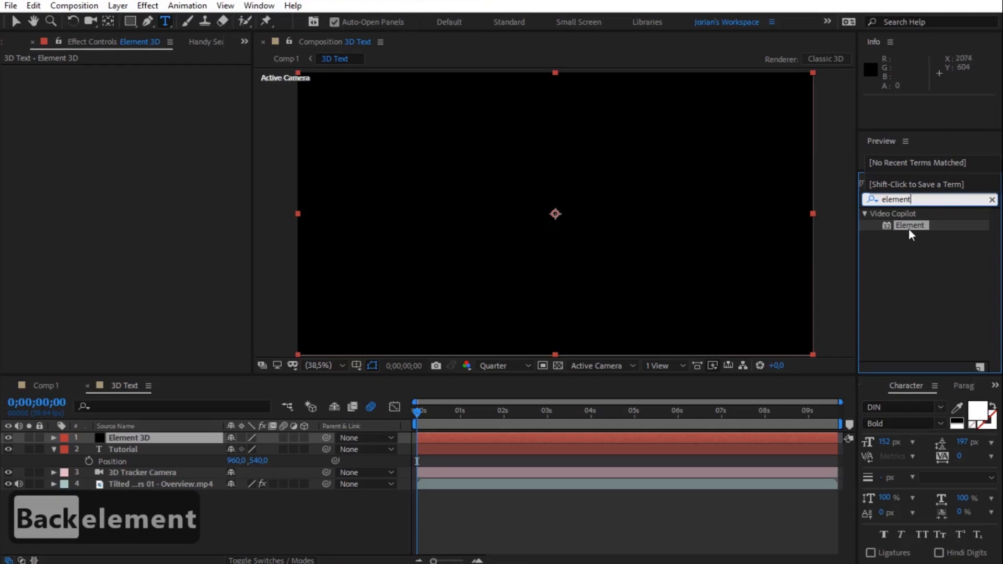
{"action": "left_click", "coordinate": [910, 227]}
{"action": "left_click_drag", "start_coordinate": [919, 229], "coordinate": [145, 440]}
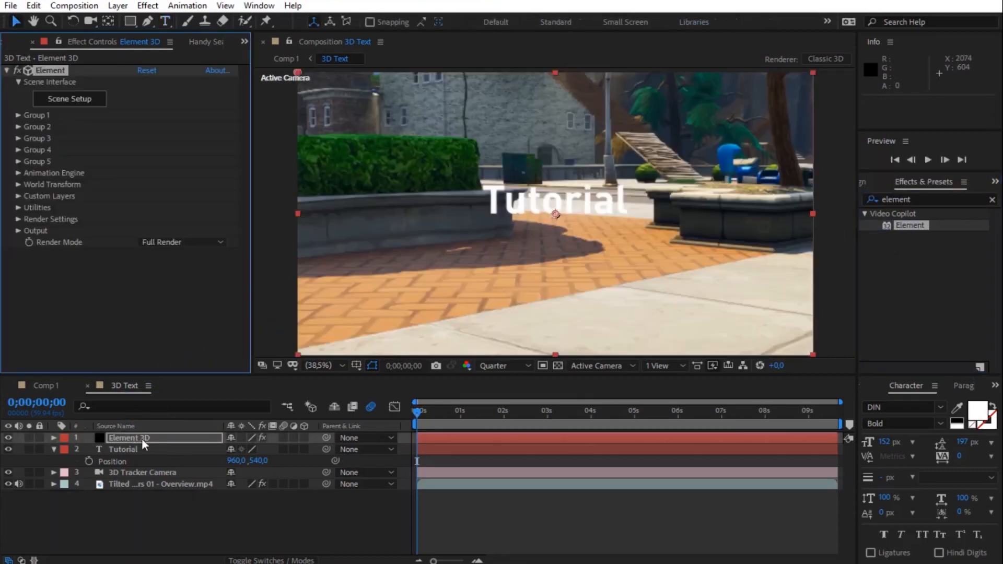
{"action": "left_click", "coordinate": [142, 437]}
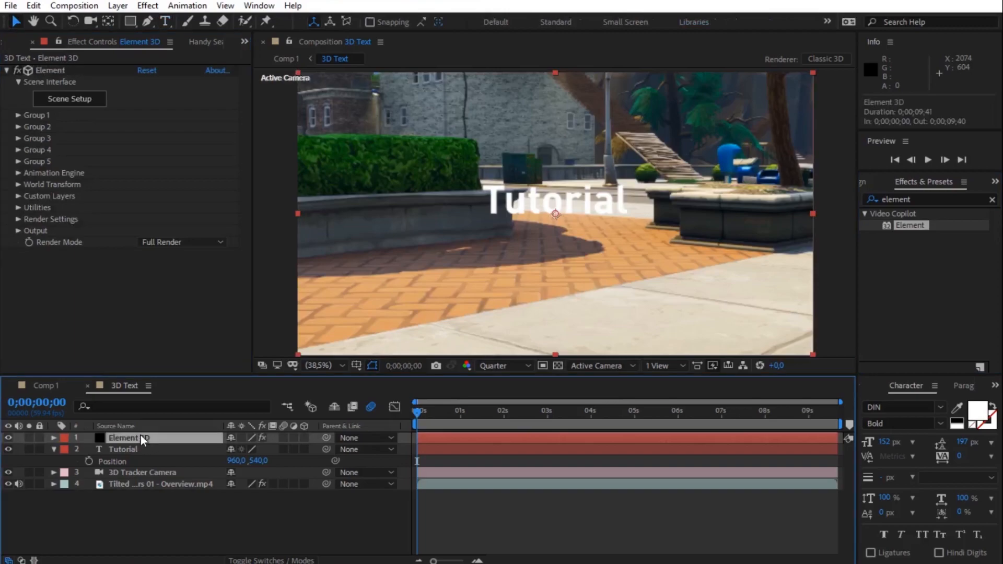
- Hide the Tutorial text layer and assign it as Path Layer 1 in Element's Custom Text and Masks settings
{"action": "left_click", "coordinate": [8, 450]}
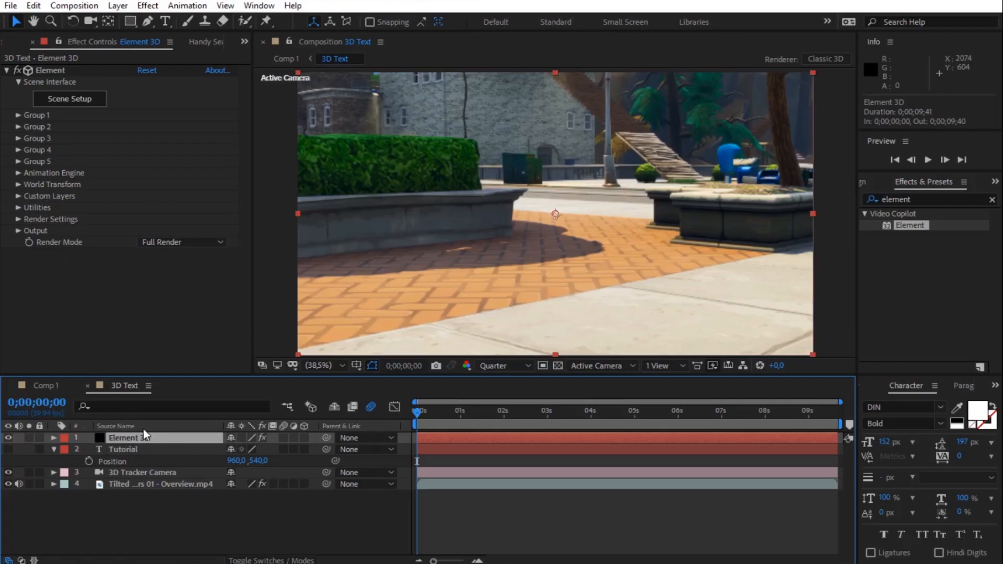
{"action": "left_click", "coordinate": [18, 197]}
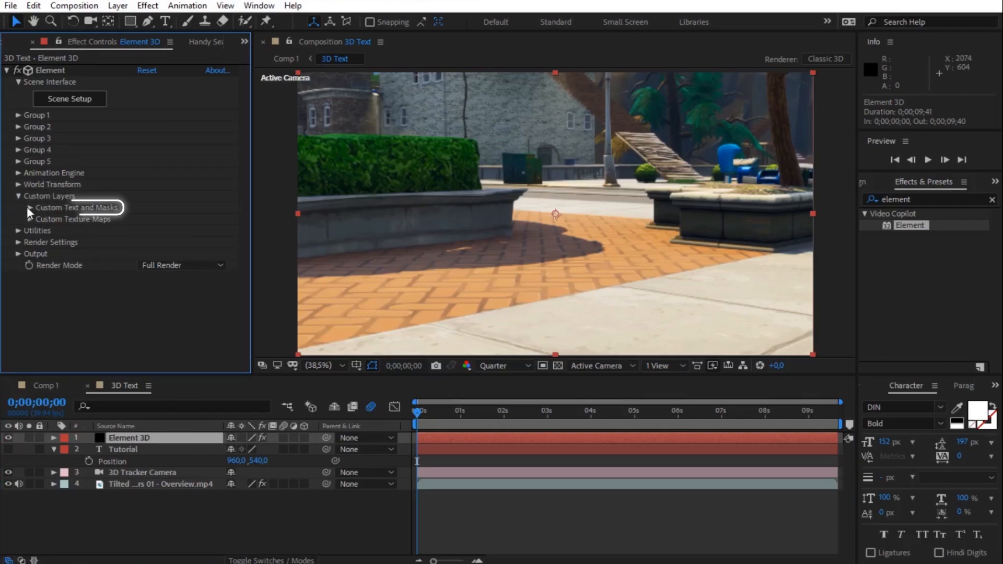
{"action": "left_click", "coordinate": [27, 206]}
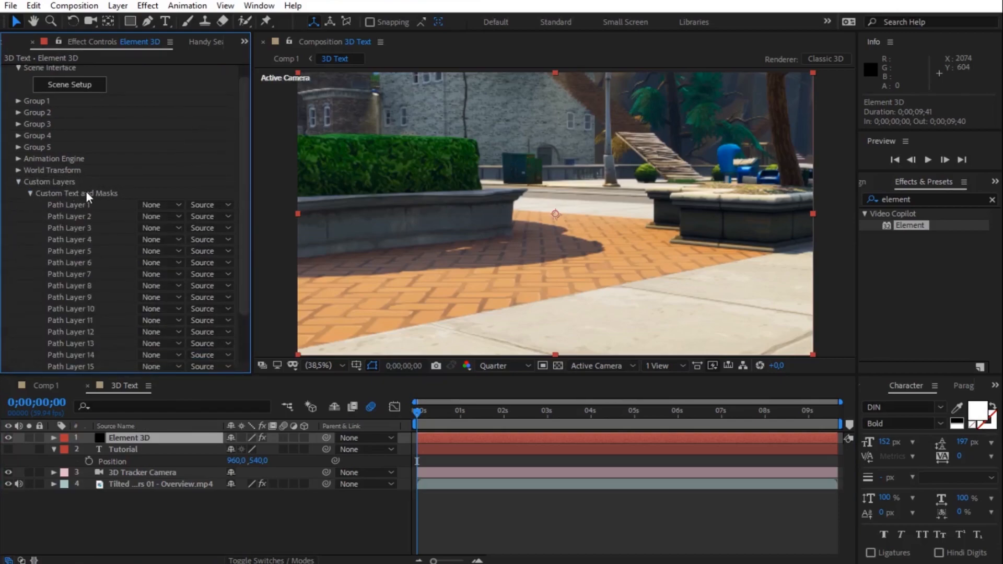
{"action": "left_click", "coordinate": [163, 203]}
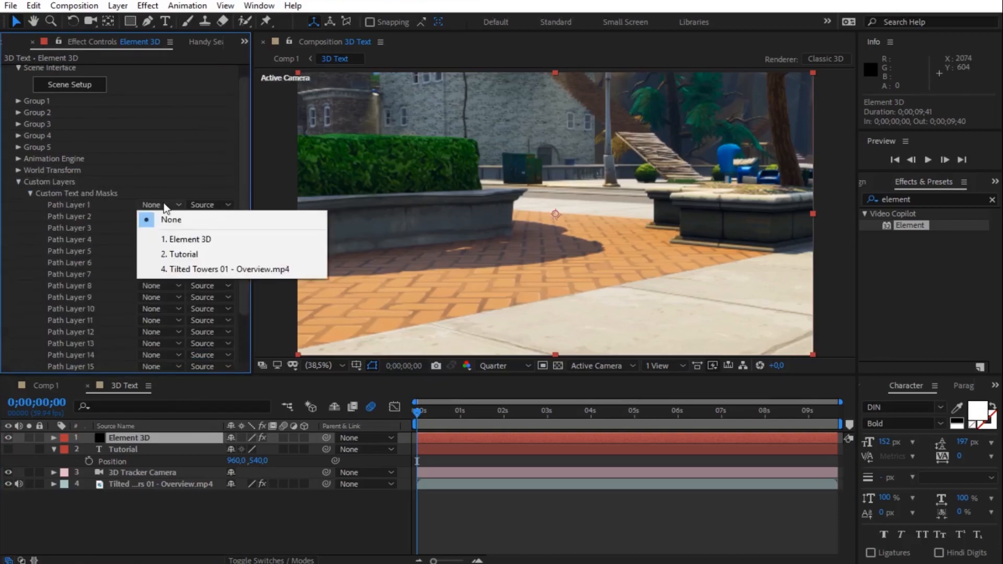
{"action": "left_click", "coordinate": [179, 254]}
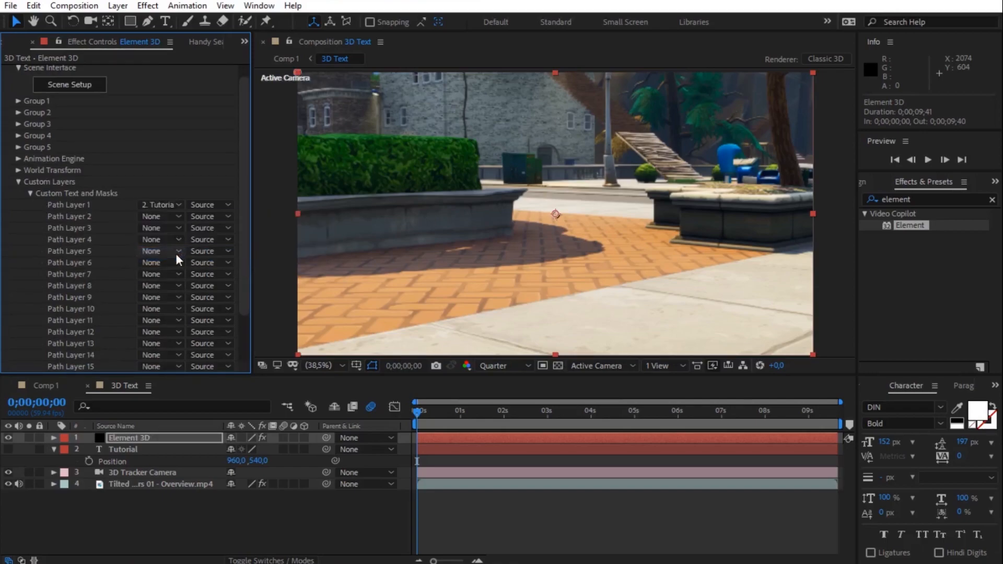
{"action": "left_click", "coordinate": [18, 182]}
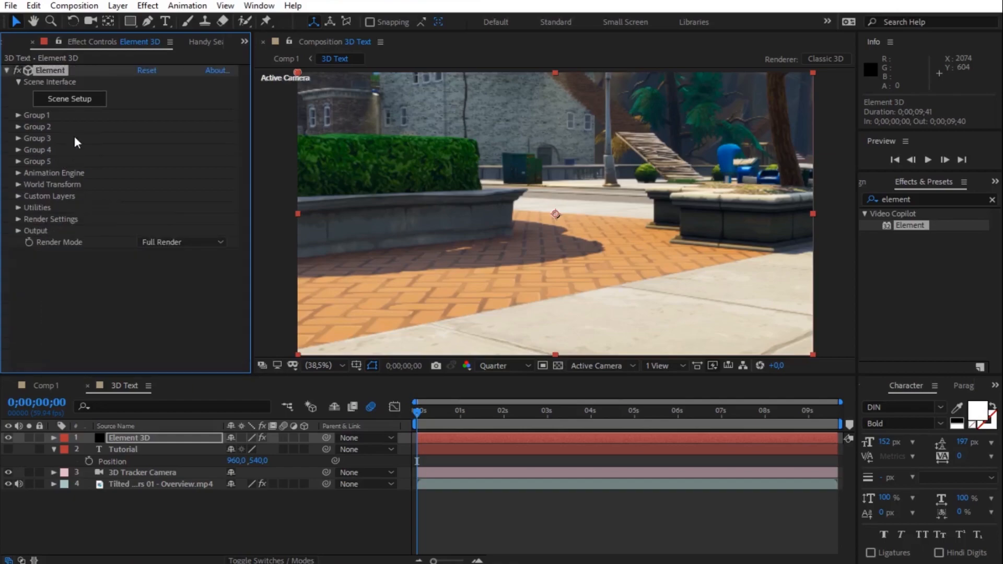
- Extrude the Tutorial text path into a 3D model in Element's Scene Setup and view it from an angle
{"action": "left_click", "coordinate": [70, 99]}
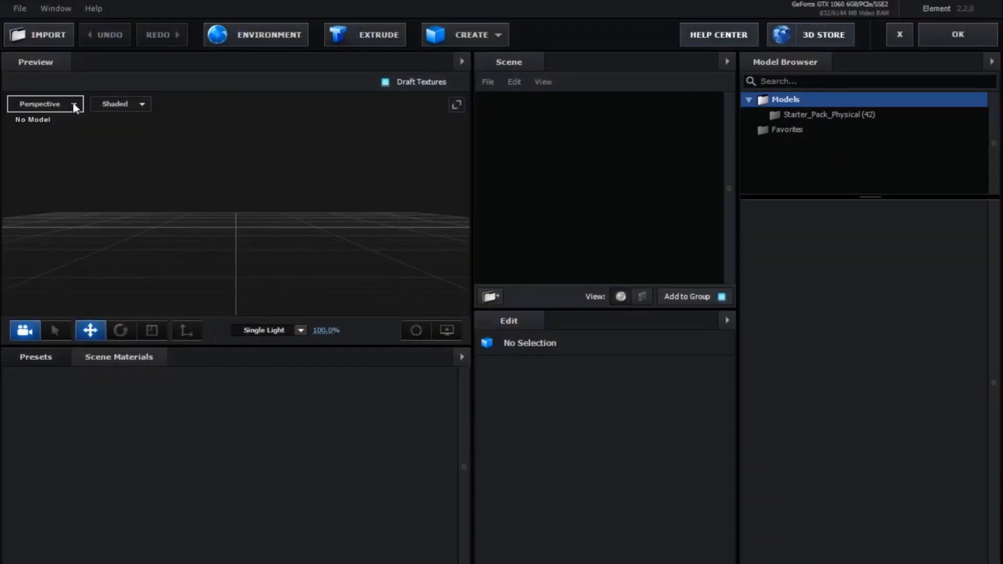
{"action": "left_click", "coordinate": [379, 42]}
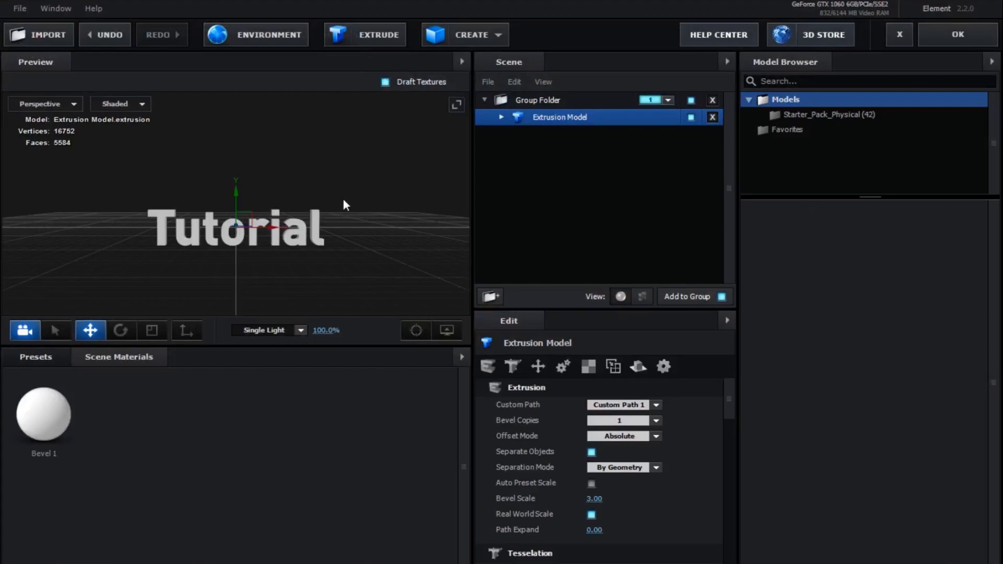
{"action": "left_click_drag", "start_coordinate": [385, 252], "coordinate": [319, 267]}
- Unlink the extrusion model's scale axes, set its Z scale to 165.5%, and accept the Element scene
{"action": "left_click", "coordinate": [538, 368]}
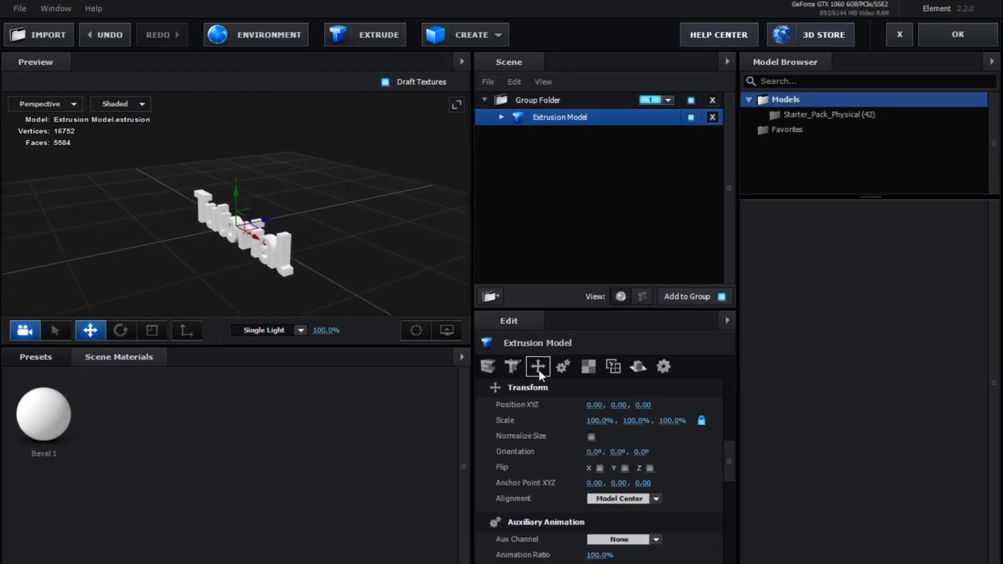
{"action": "left_click", "coordinate": [701, 421]}
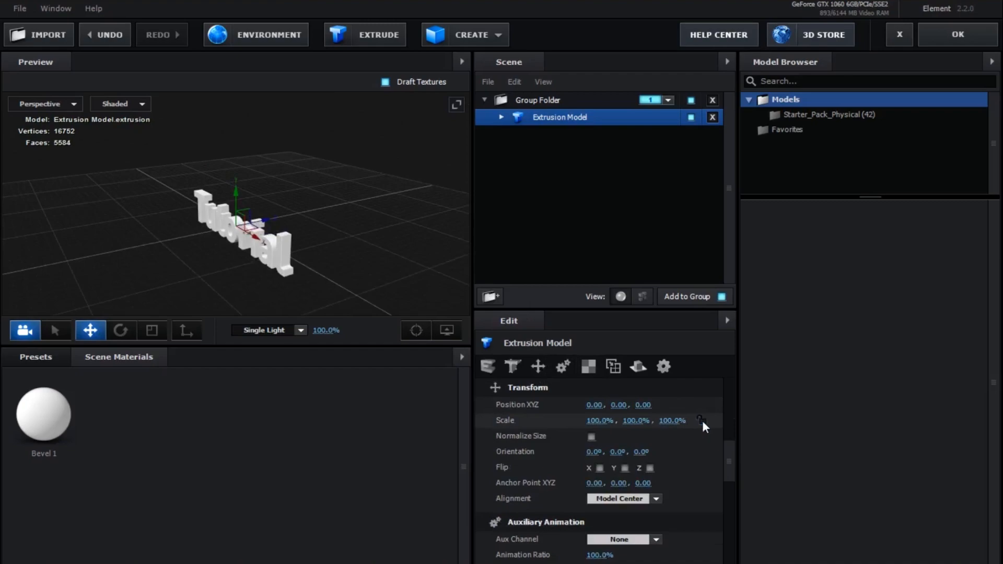
{"action": "left_click_drag", "start_coordinate": [674, 421], "coordinate": [727, 389]}
{"action": "left_click_drag", "start_coordinate": [374, 285], "coordinate": [351, 302]}
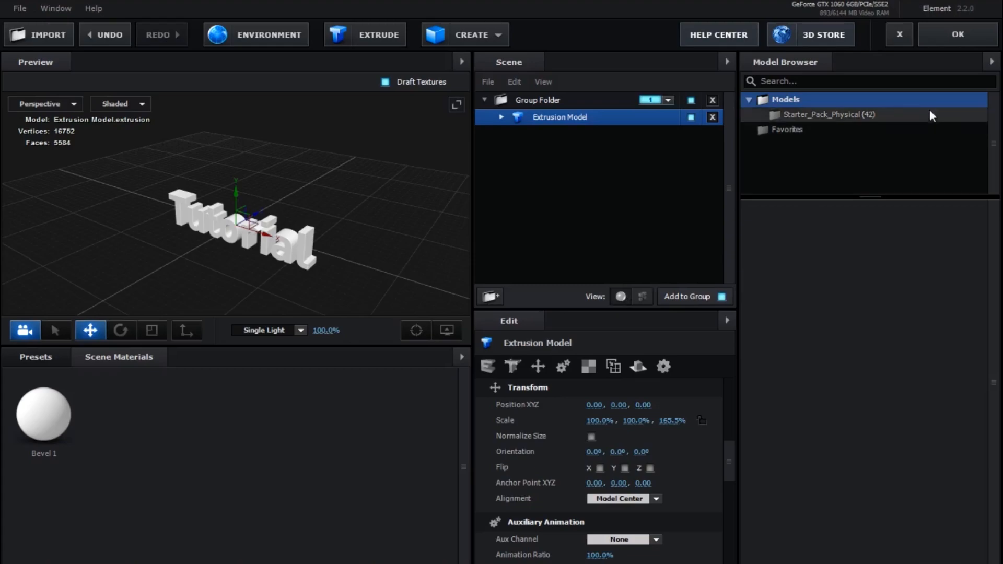
{"action": "left_click", "coordinate": [943, 34]}
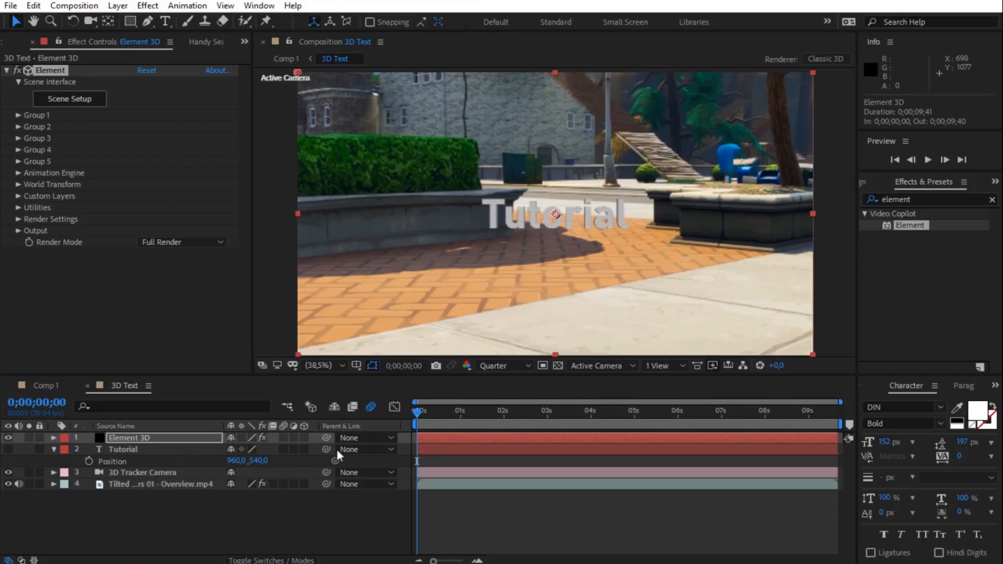
- Preview the extruded Tutorial text against the tracked footage and return to the start of the composition
{"action": "key", "text": "space"}
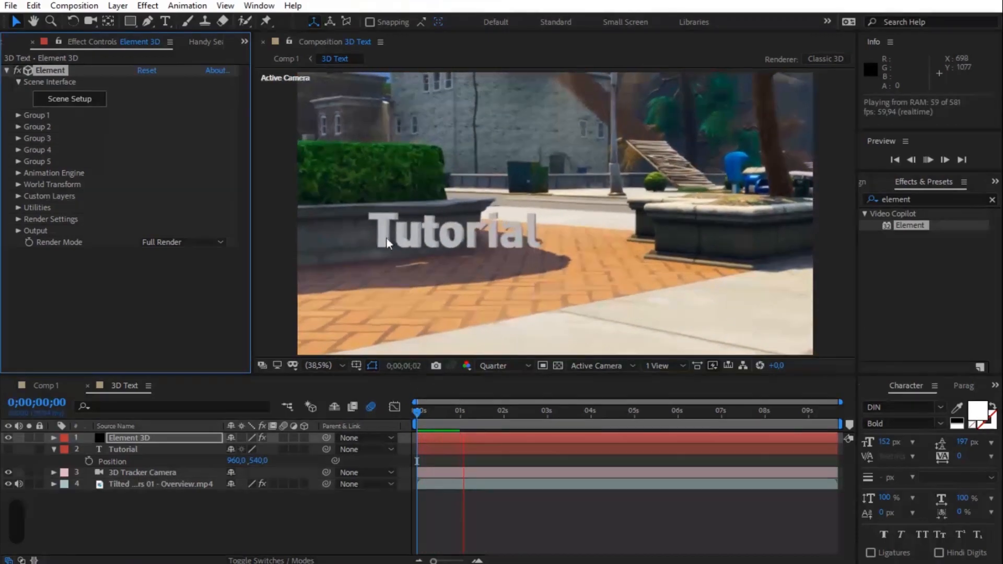
{"action": "key", "text": "space"}
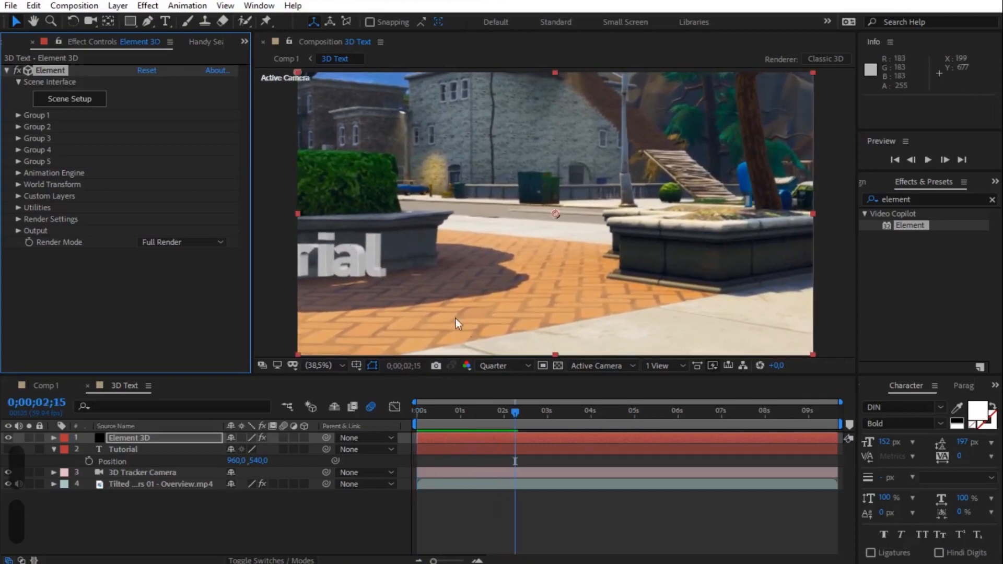
{"action": "left_click_drag", "start_coordinate": [518, 412], "coordinate": [416, 410]}
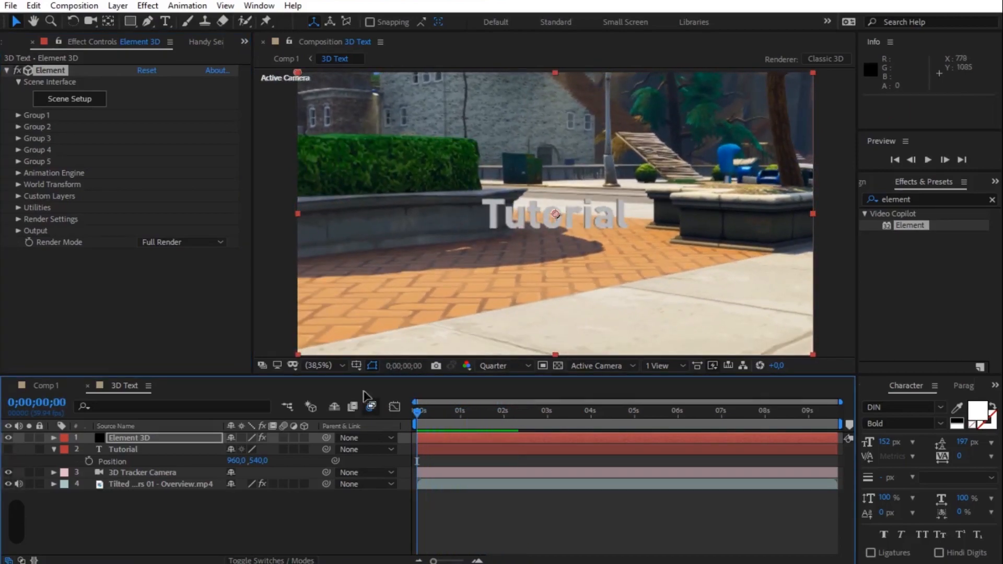
- In the Element effect's World Transform, set World Position XY to 1400, -400 and World Position Z to 2500
{"action": "left_click", "coordinate": [167, 439]}
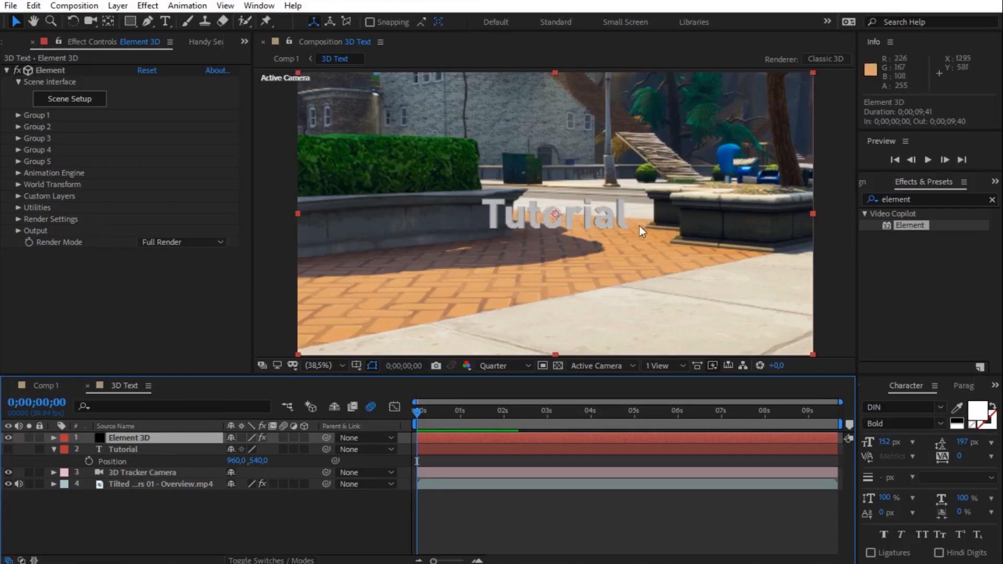
{"action": "left_click", "coordinate": [135, 450]}
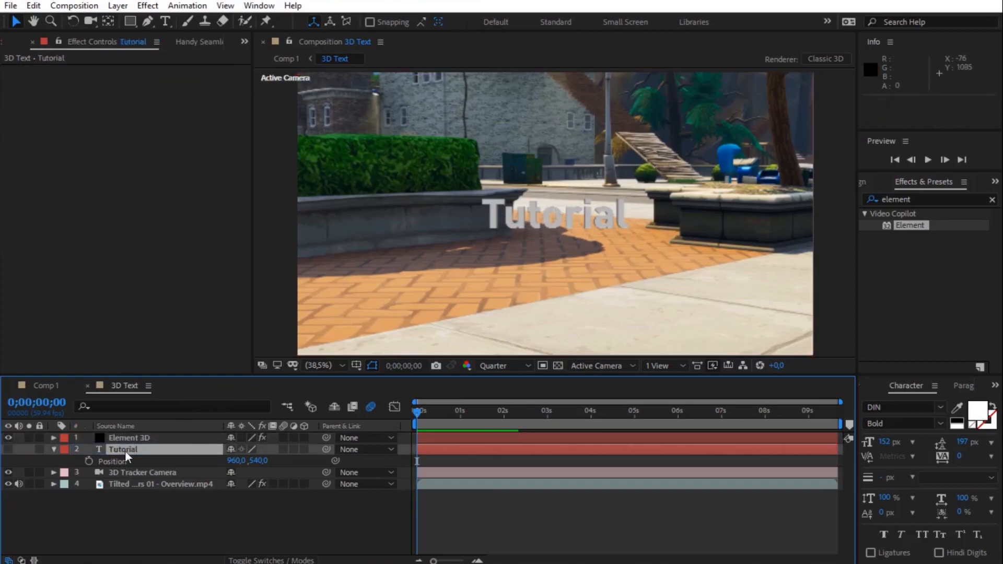
{"action": "left_click", "coordinate": [133, 440]}
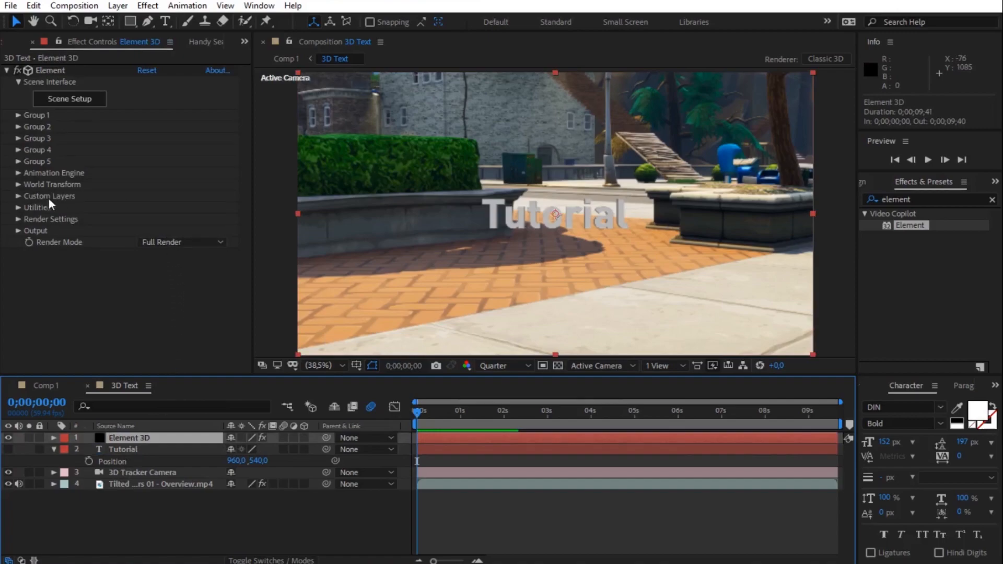
{"action": "left_click", "coordinate": [18, 184]}
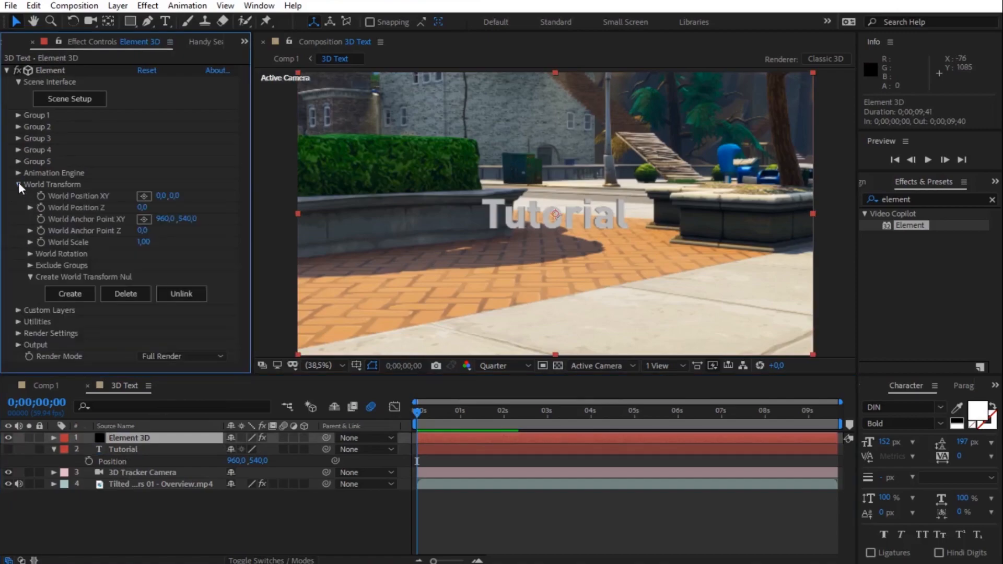
{"action": "left_click", "coordinate": [30, 253]}
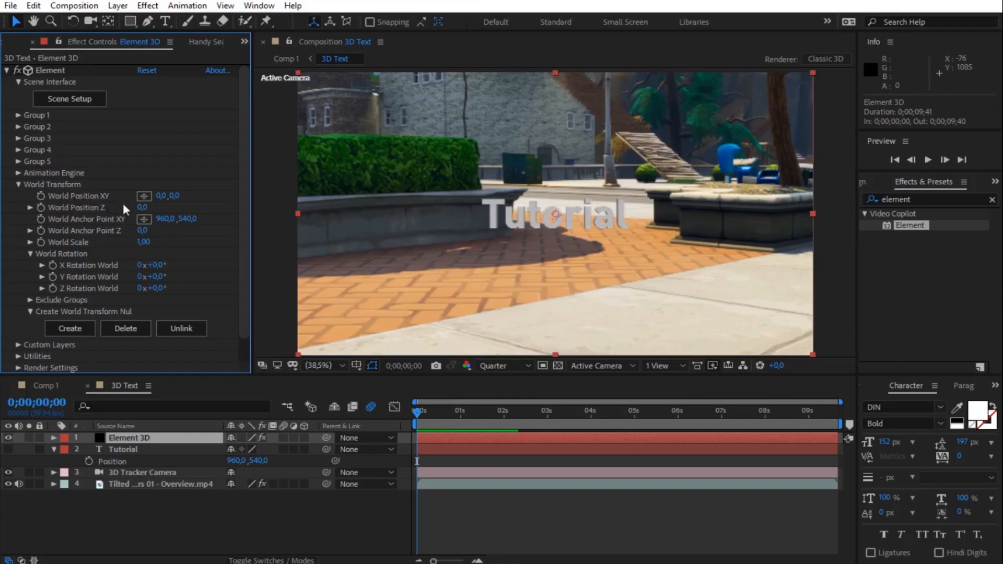
{"action": "left_click", "coordinate": [160, 197]}
{"action": "type", "text": "1400"}
{"action": "key", "text": "Return"}
{"action": "left_click", "coordinate": [186, 195]}
{"action": "type", "text": "-400"}
{"action": "key", "text": "Return"}
{"action": "left_click", "coordinate": [142, 208]}
{"action": "type", "text": "2500"}
{"action": "key", "text": "Return"}
- In Element's World Transform, set World Scale to 2, Y Rotation World to -40° and Z Rotation World to -3°
{"action": "left_click", "coordinate": [146, 242]}
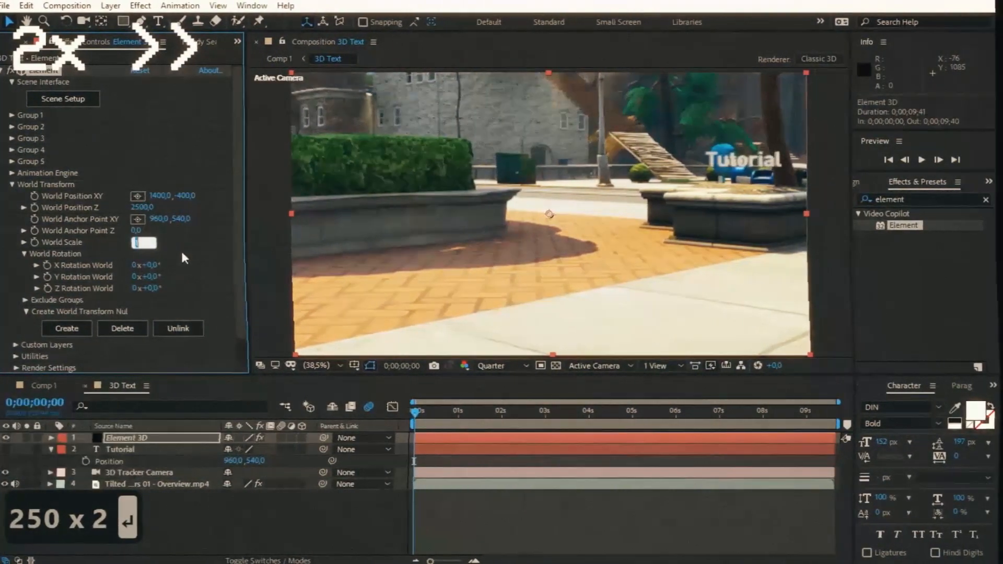
{"action": "type", "text": "2"}
{"action": "left_click", "coordinate": [189, 242]}
{"action": "left_click", "coordinate": [152, 276]}
{"action": "type", "text": "-40"}
{"action": "key", "text": "Return"}
{"action": "left_click", "coordinate": [160, 287]}
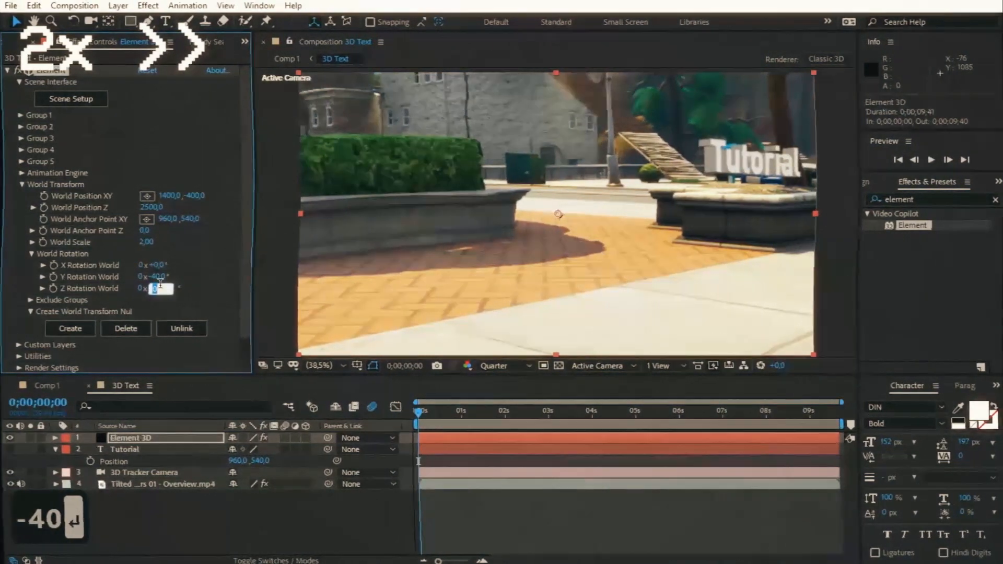
{"action": "type", "text": "-3,"}
{"action": "key", "text": "Return"}
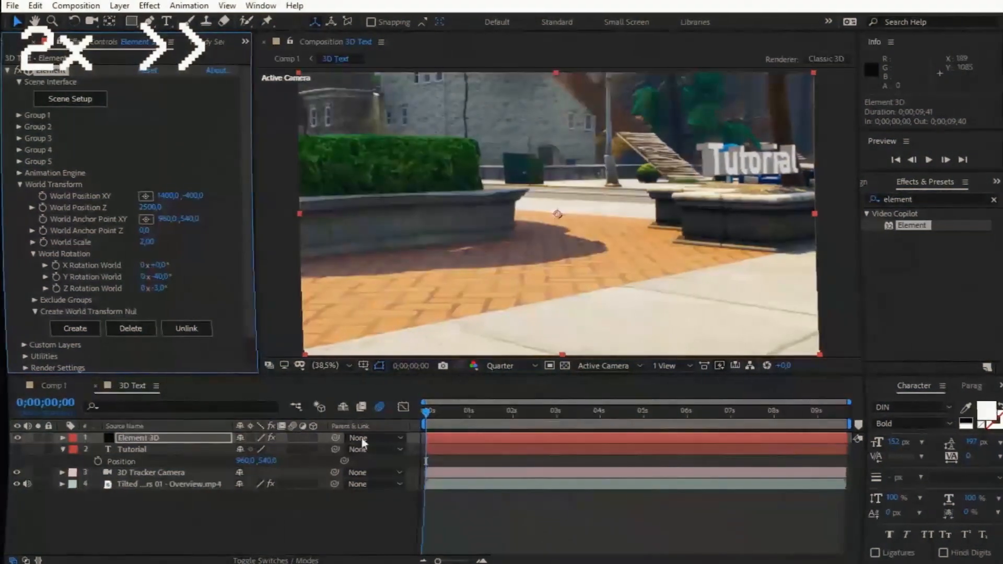
- Preview the placed Tutorial text in the 3D Text composition and in Comp 1 from 0;00;17;02
{"action": "key", "text": "space"}
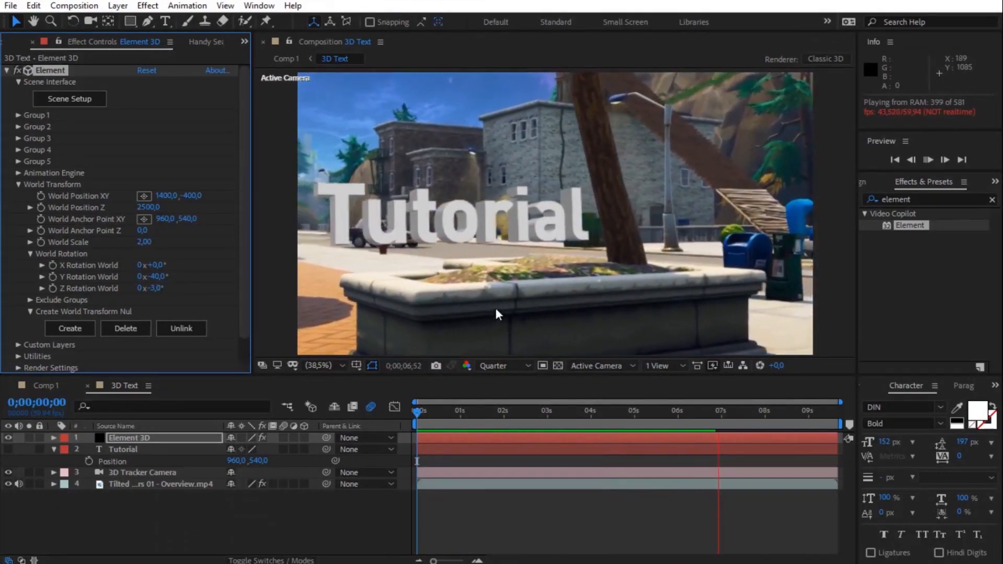
{"action": "left_click_drag", "start_coordinate": [450, 416], "coordinate": [549, 415]}
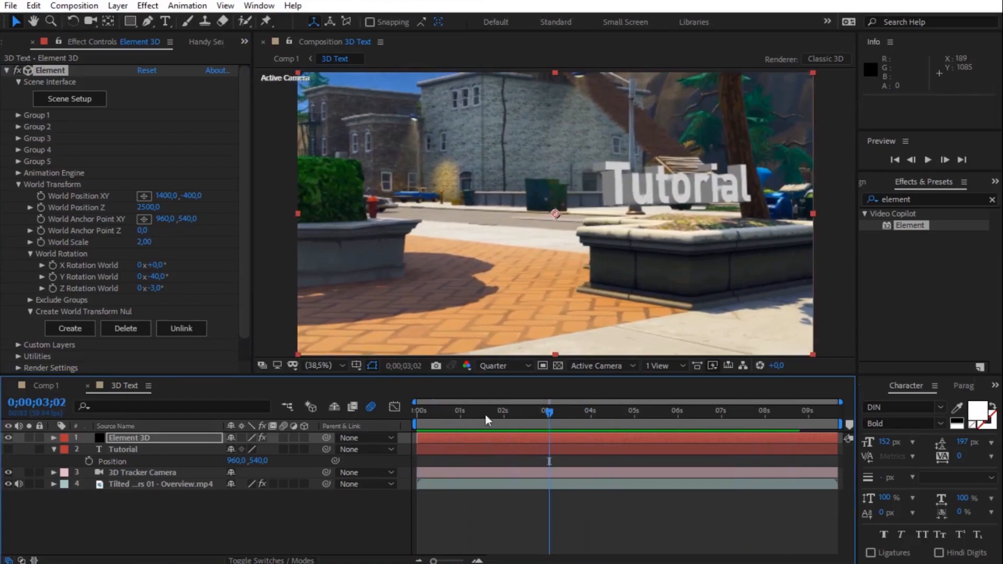
{"action": "left_click", "coordinate": [51, 384]}
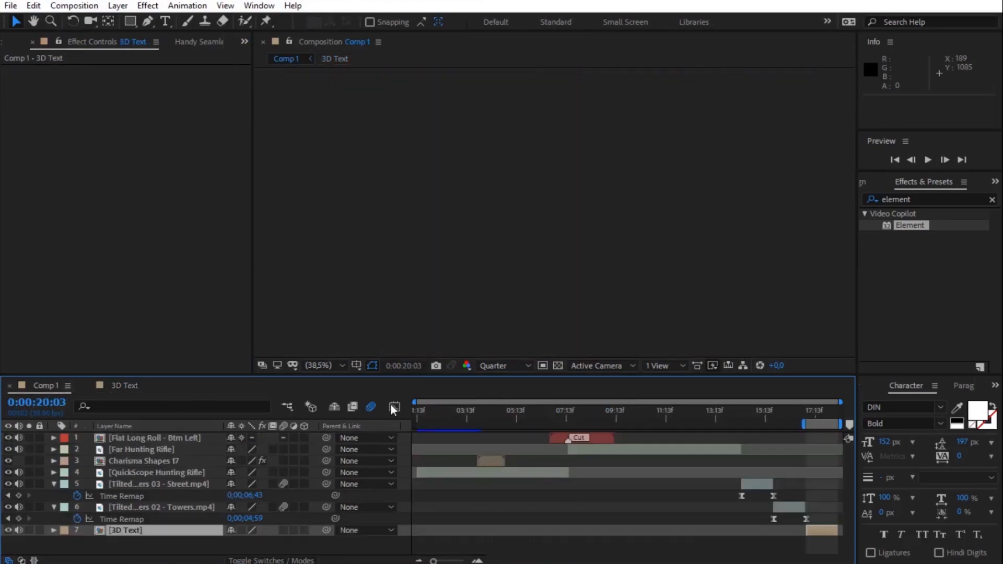
{"action": "left_click", "coordinate": [813, 418]}
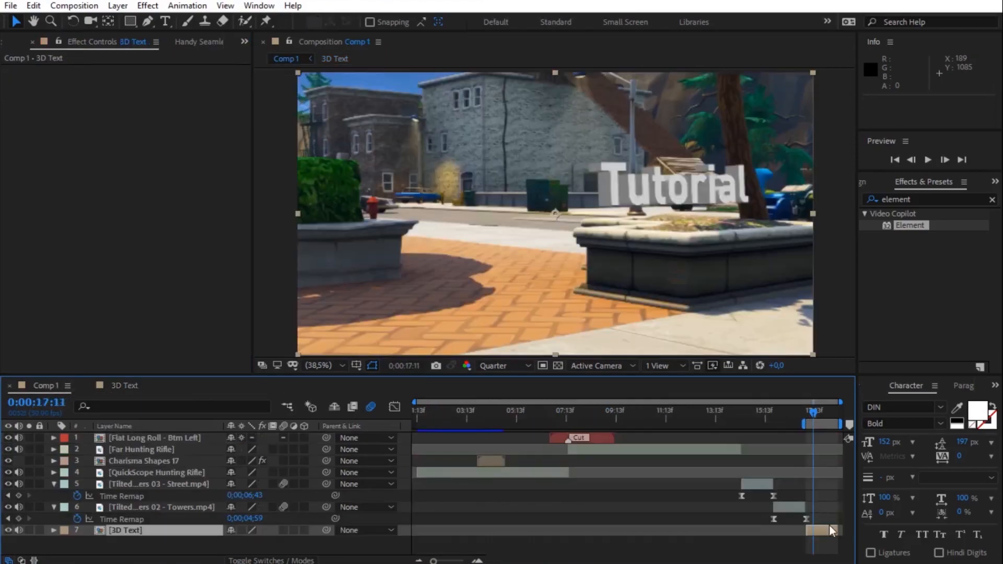
{"action": "left_click_drag", "start_coordinate": [817, 417], "coordinate": [815, 415]}
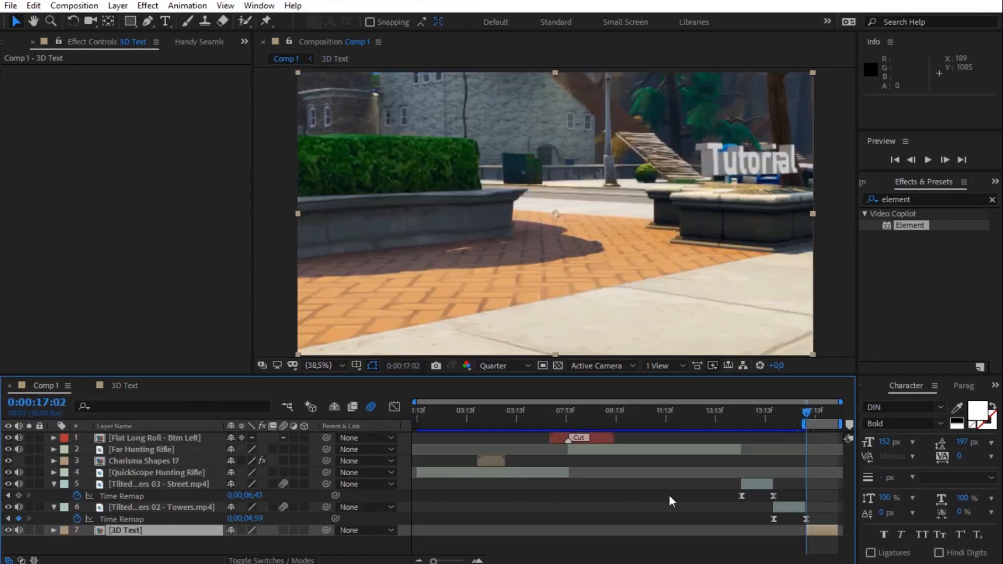
{"action": "key", "text": "space"}
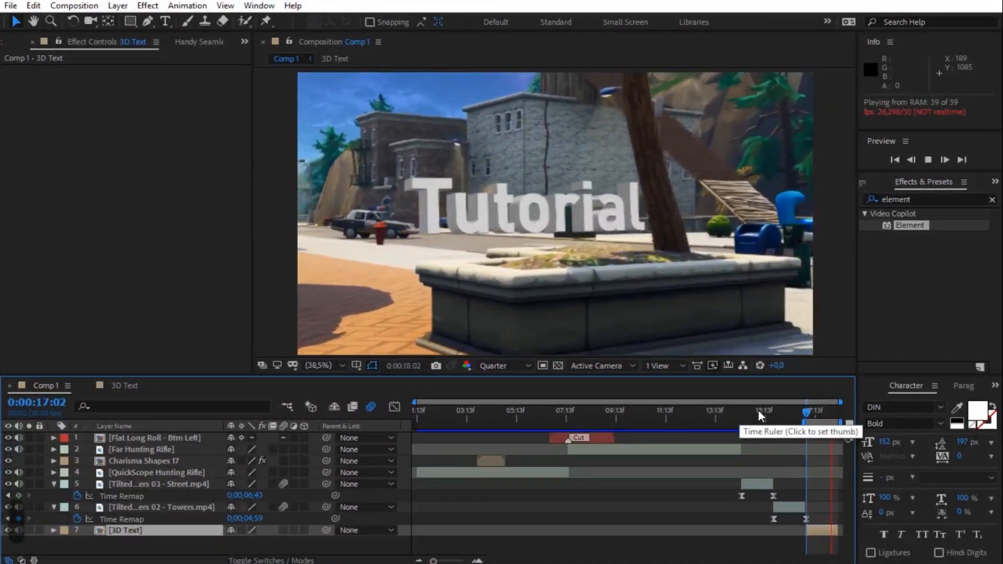
{"action": "key", "text": "space"}
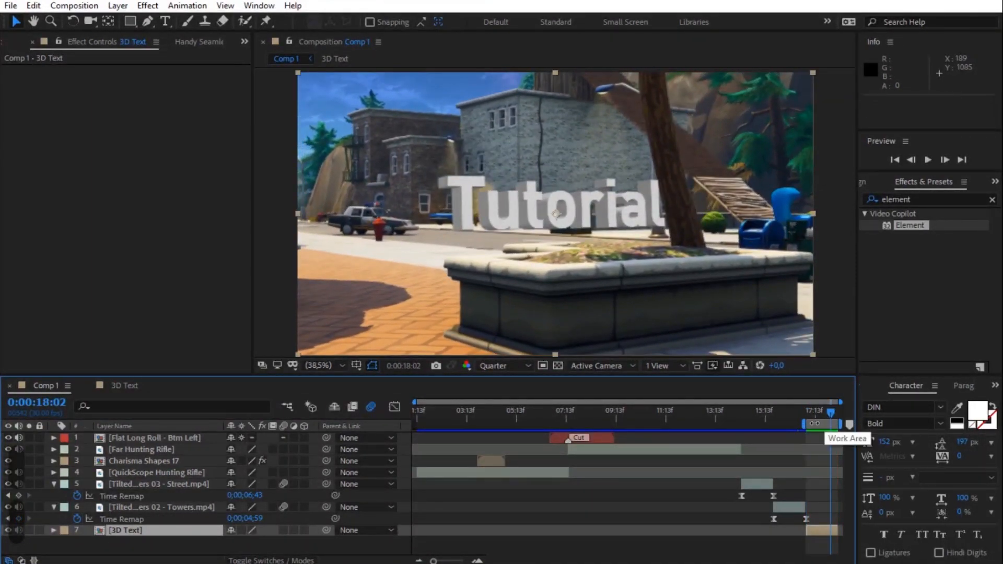
- Extend Comp 1's work area back to the start of the visible timeline and preview the edit from 0;00;13;21
{"action": "left_click_drag", "start_coordinate": [805, 422], "coordinate": [418, 428]}
{"action": "left_click", "coordinate": [722, 420]}
{"action": "key", "text": "space"}
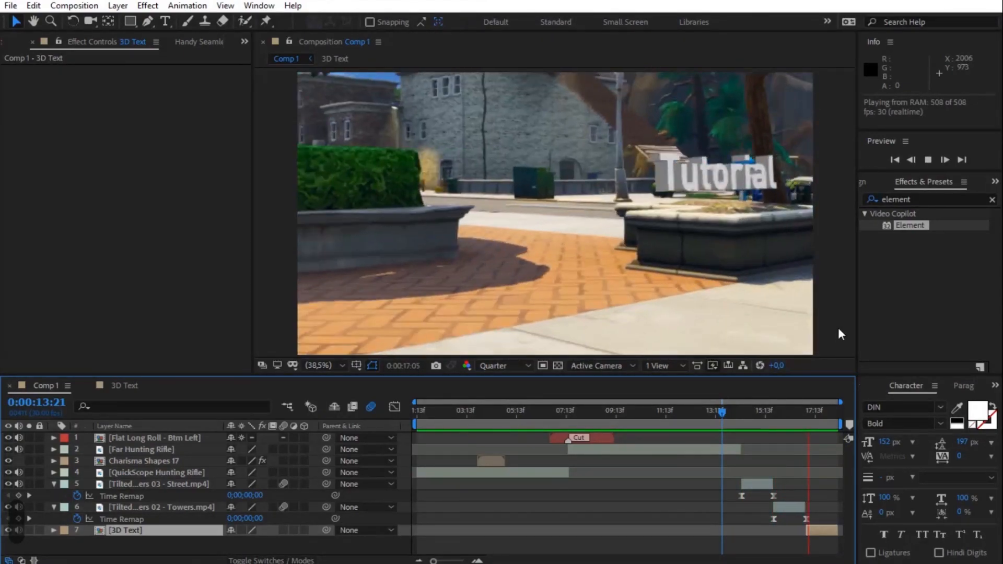
{"action": "key", "text": "space"}
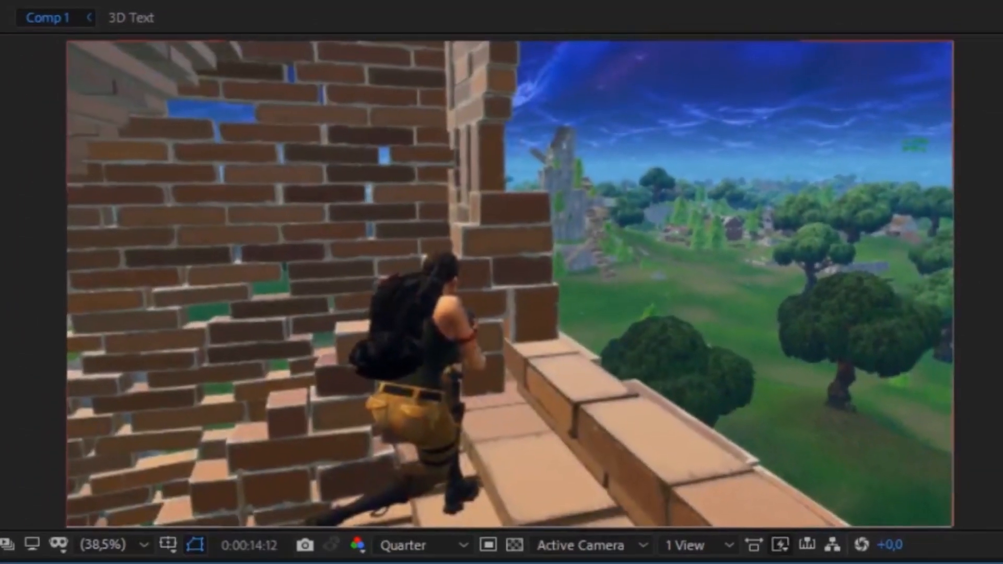
- Delete the existing Black Bars and Shot Hits layers from Comp 1
{"action": "left_click", "coordinate": [143, 438]}
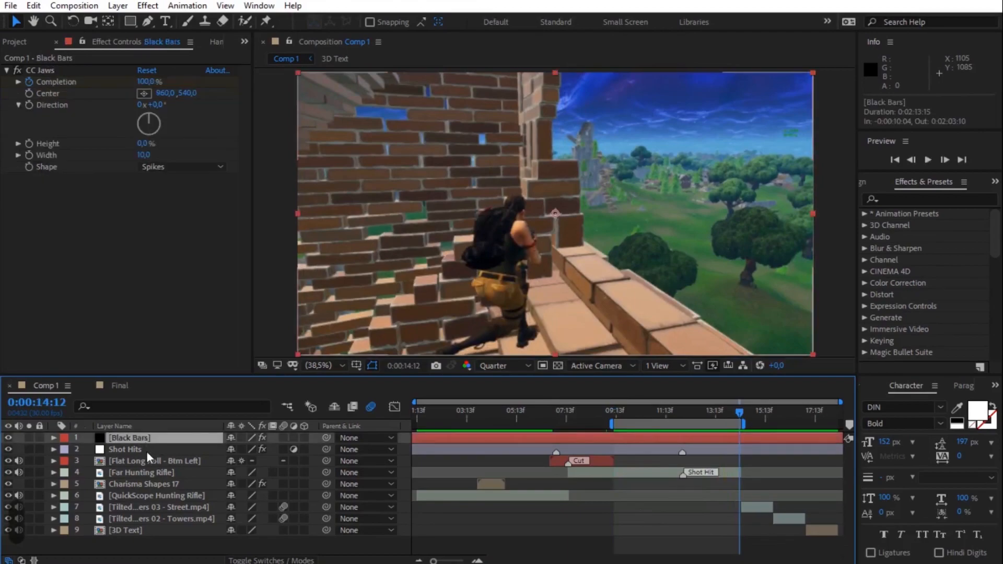
{"action": "left_click", "coordinate": [146, 450], "text": "shift"}
{"action": "key", "text": "Delete"}
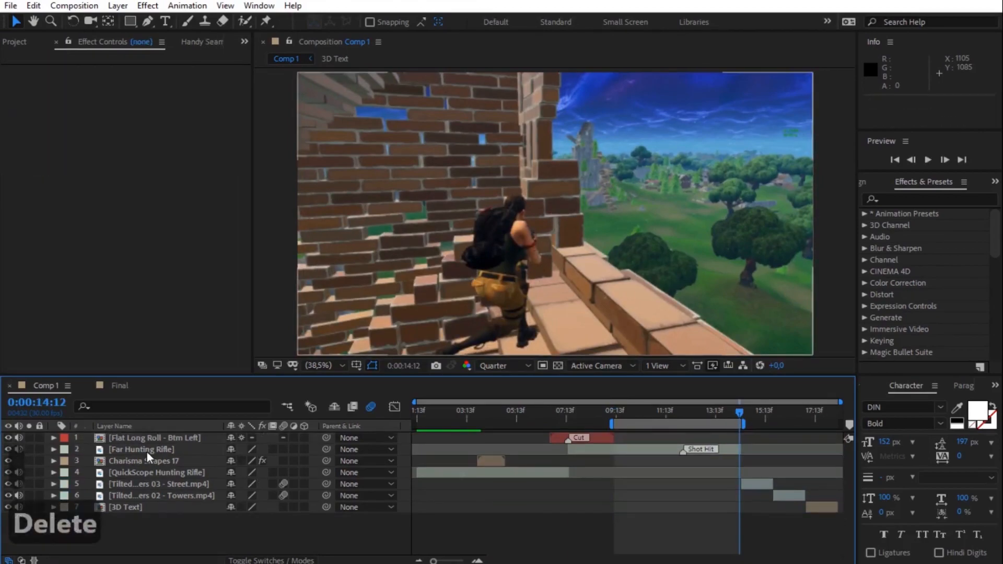
- Play the Far Hunting Rifle clip and examine the frame at the Shot Hit marker, 0;00;12;04, up close
{"action": "left_click", "coordinate": [653, 411]}
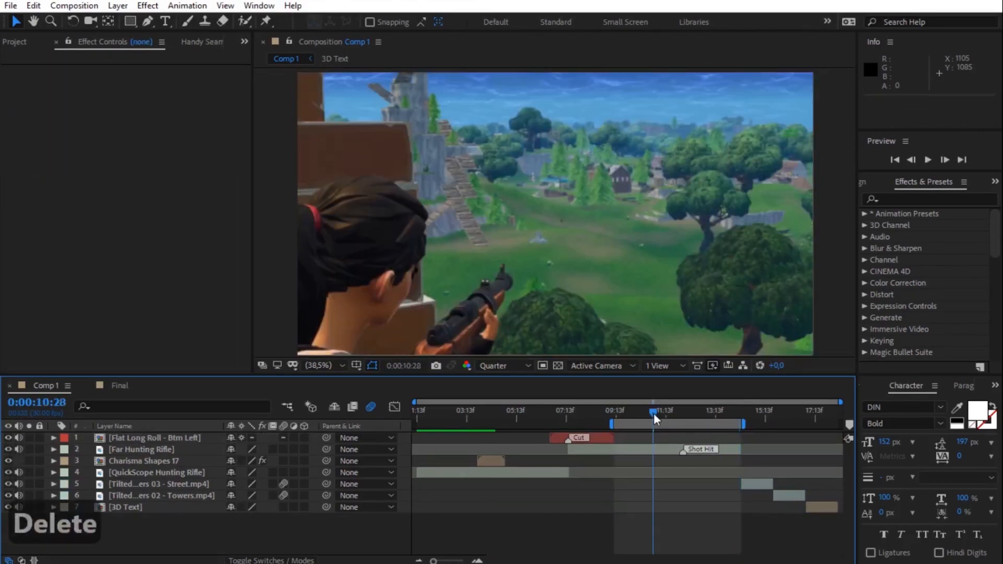
{"action": "key", "text": "space"}
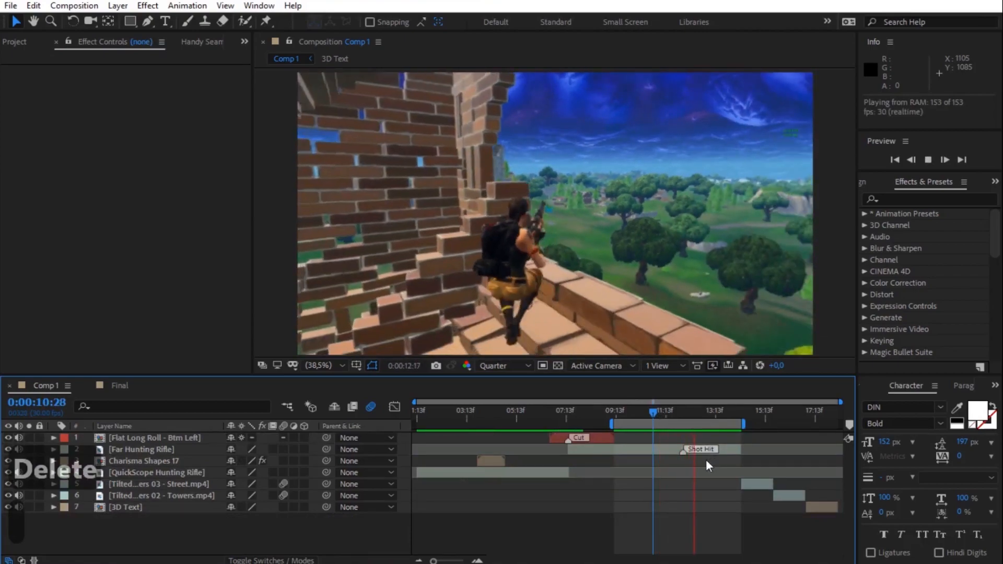
{"action": "key", "text": "space"}
{"action": "left_click", "coordinate": [685, 412]}
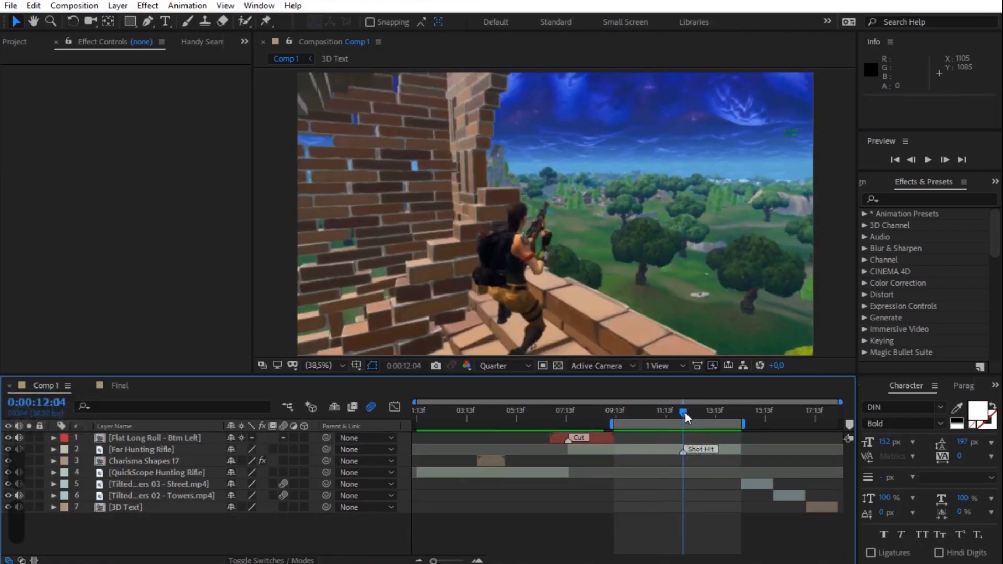
{"action": "scroll", "coordinate": [543, 206], "scroll_direction": "up", "scroll_amount": 5}
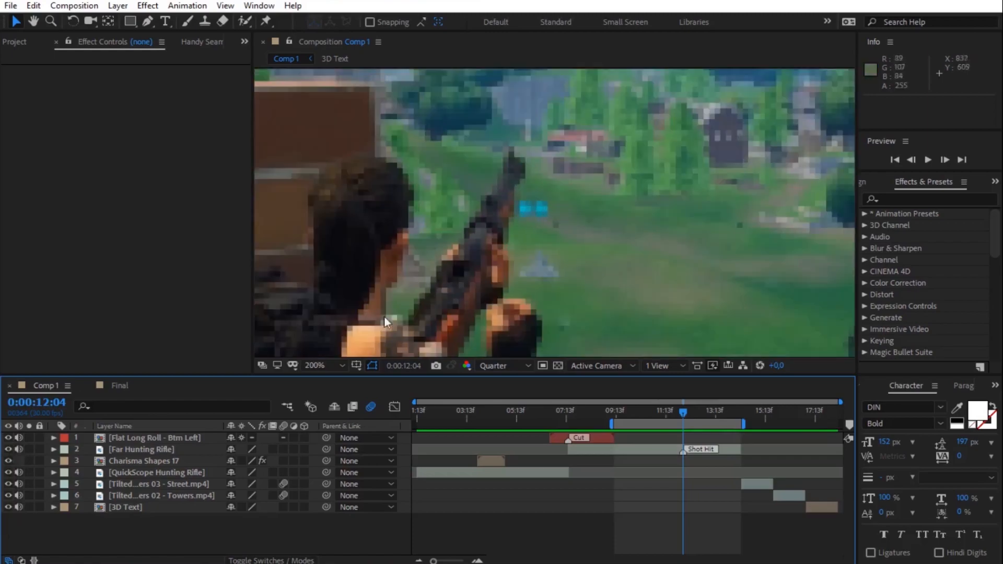
{"action": "left_click", "coordinate": [334, 367]}
{"action": "left_click", "coordinate": [357, 139]}
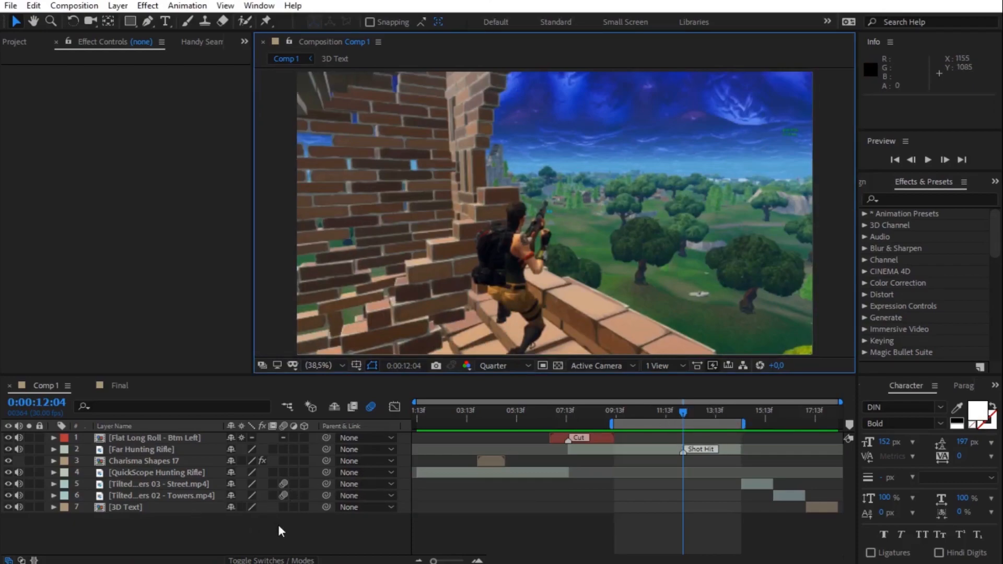
- Add an adjustment layer to Comp 1 and rename it Shot Hits
{"action": "right_click", "coordinate": [346, 520]}
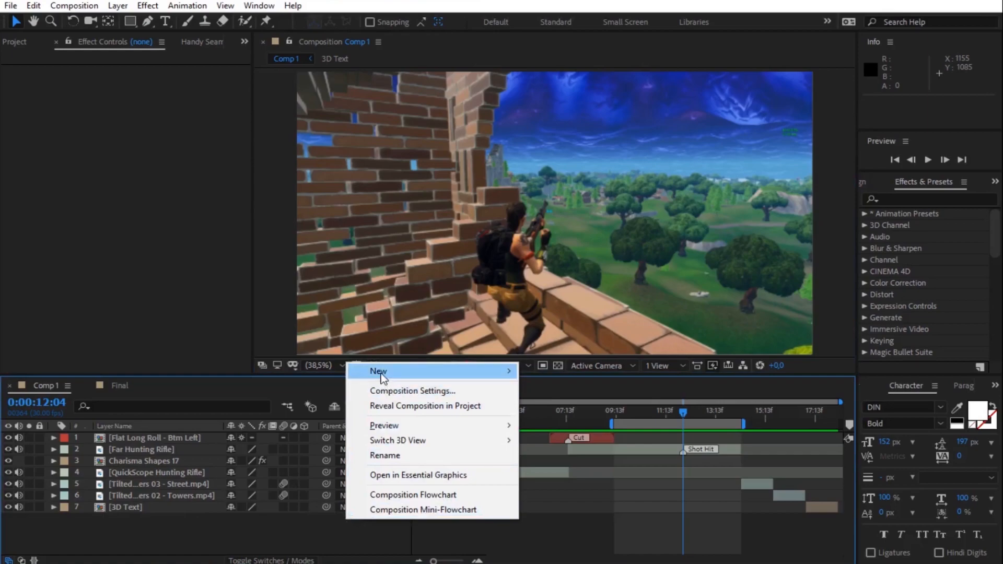
{"action": "mouse_move", "coordinate": [383, 373]}
{"action": "left_click", "coordinate": [589, 478]}
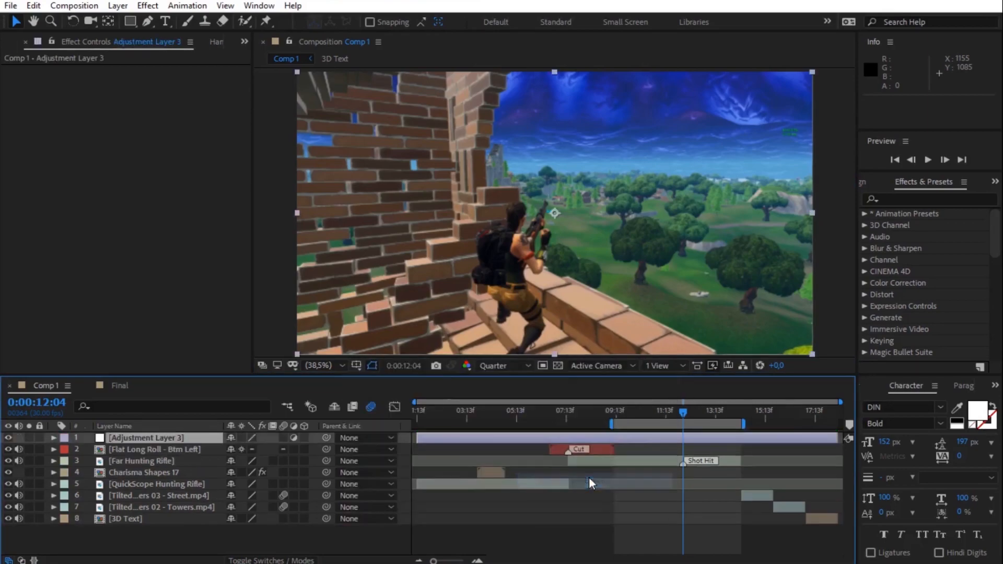
{"action": "key", "text": "Return"}
{"action": "type", "text": "Sh"}
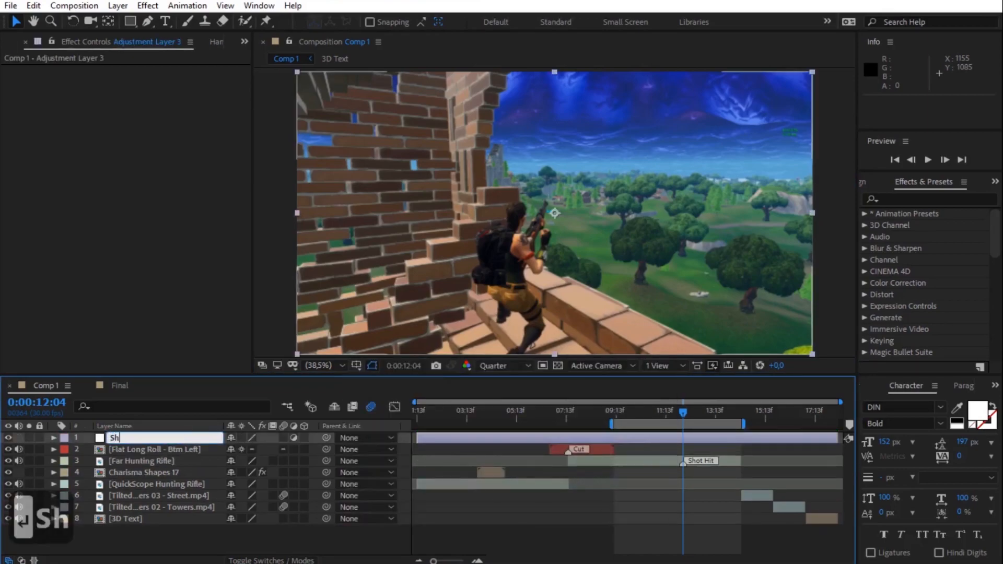
{"action": "type", "text": "ot Hits"}
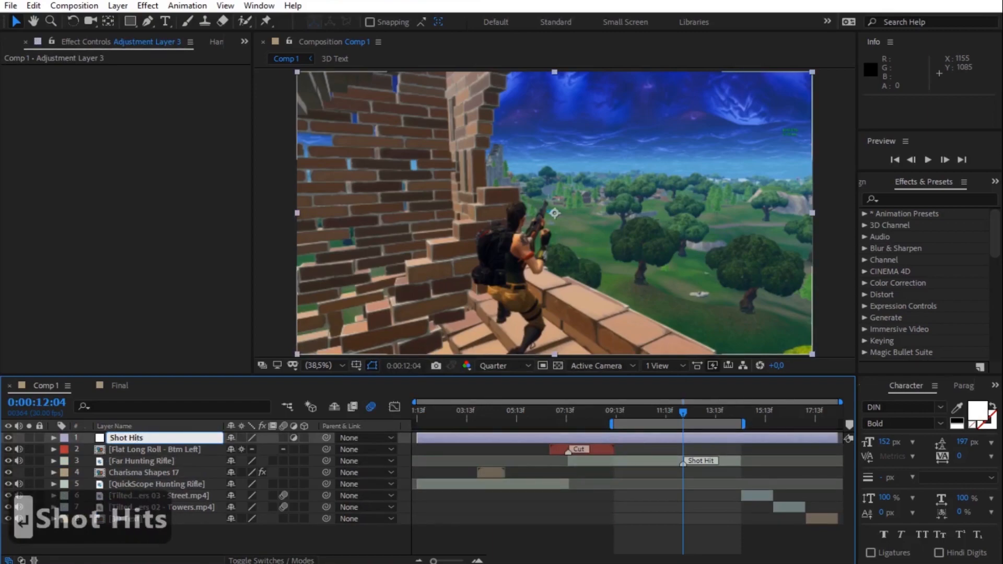
{"action": "key", "text": "Return"}
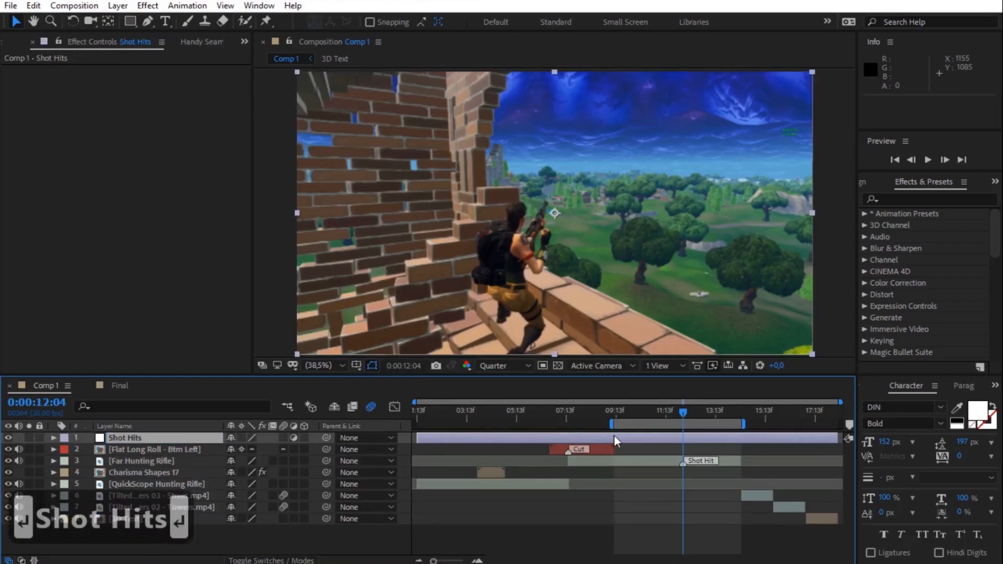
- Create a black 1920 x 1080 px solid layer named Black Bars above the Shot Hits layer
{"action": "right_click", "coordinate": [344, 534]}
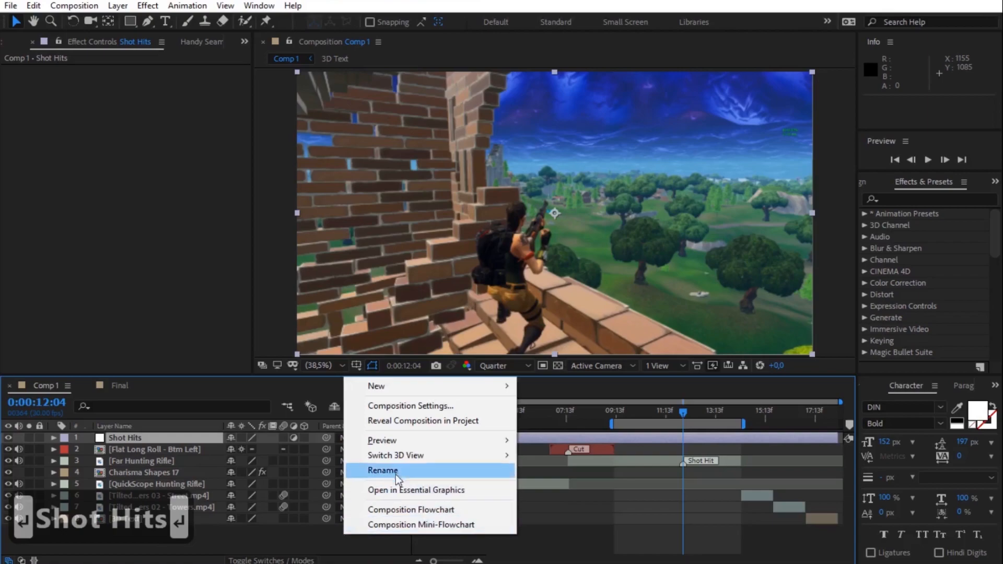
{"action": "mouse_move", "coordinate": [396, 391]}
{"action": "left_click", "coordinate": [551, 408]}
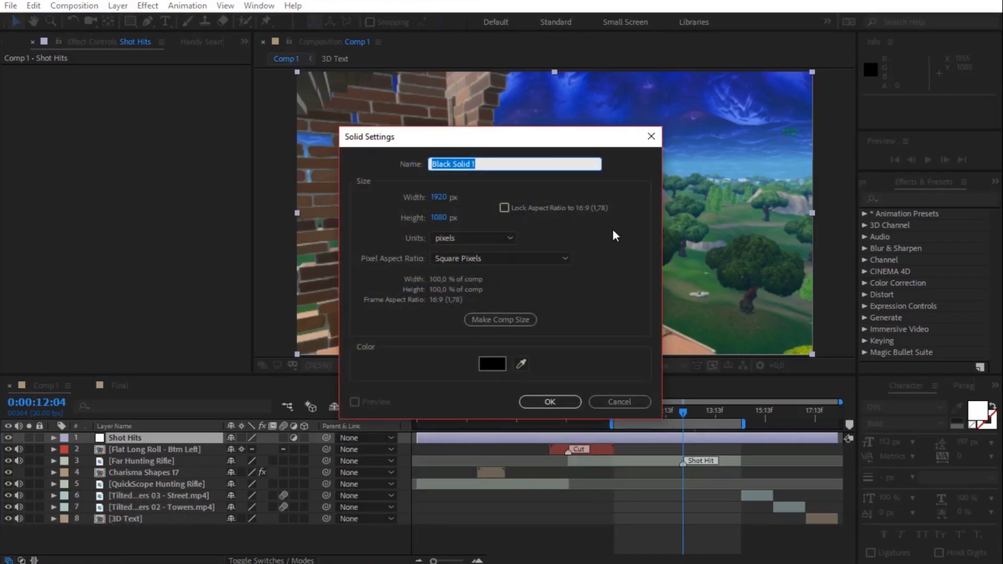
{"action": "type", "text": "Ba"}
{"action": "key", "text": "BackSpace"}
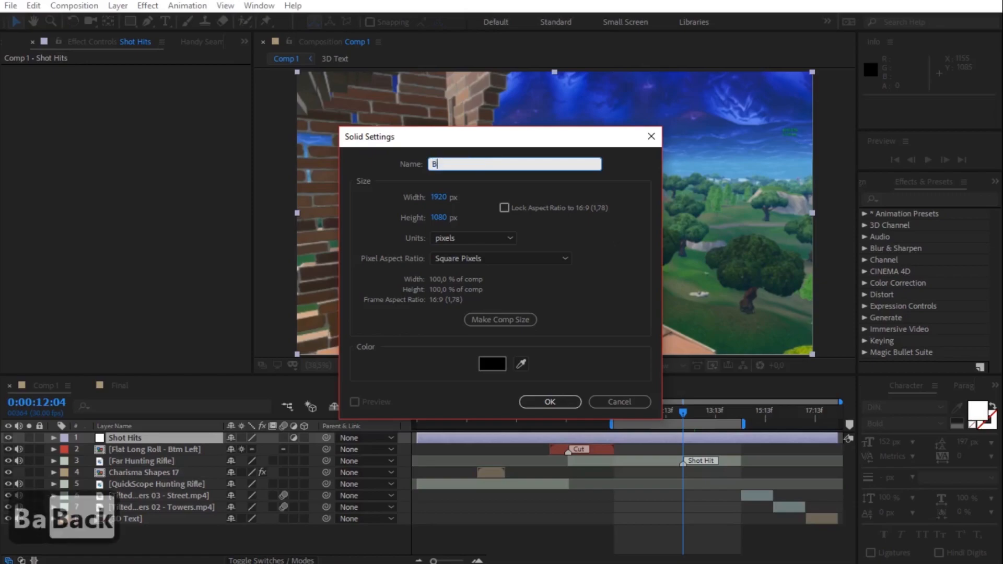
{"action": "type", "text": "lack Bars"}
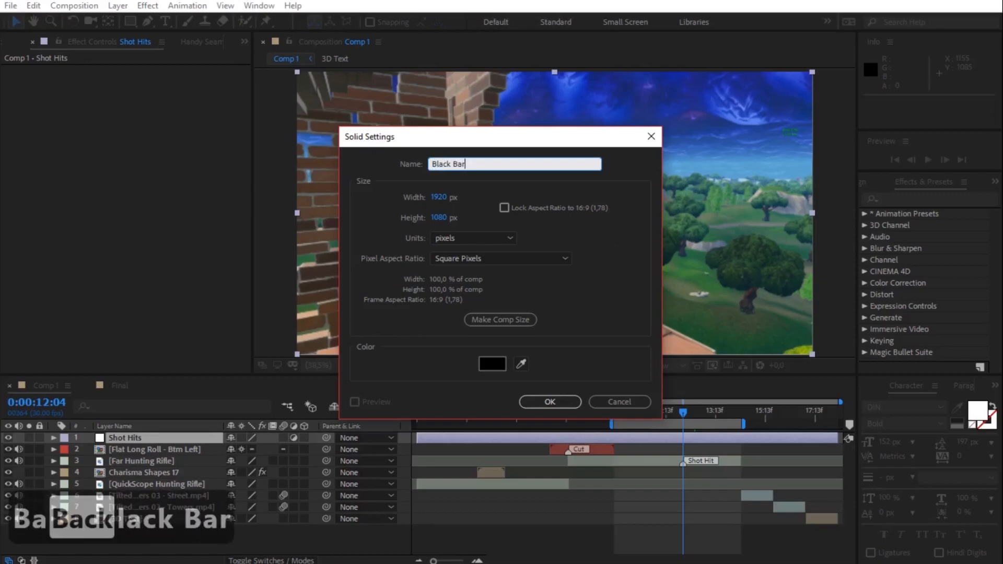
{"action": "left_click", "coordinate": [556, 401]}
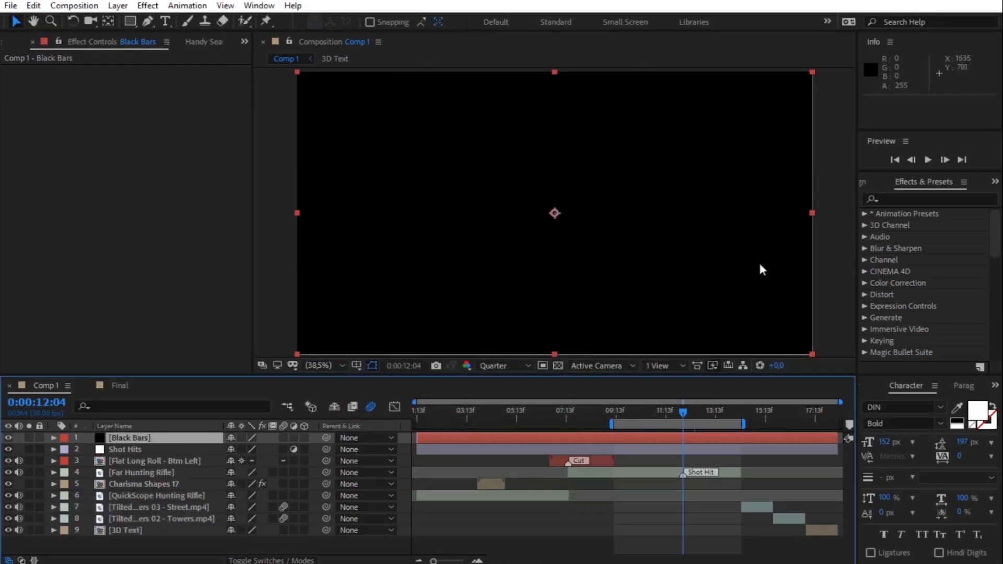
- Find the CC Jaws effect and apply it to the Black Bars layer
{"action": "left_click", "coordinate": [930, 198]}
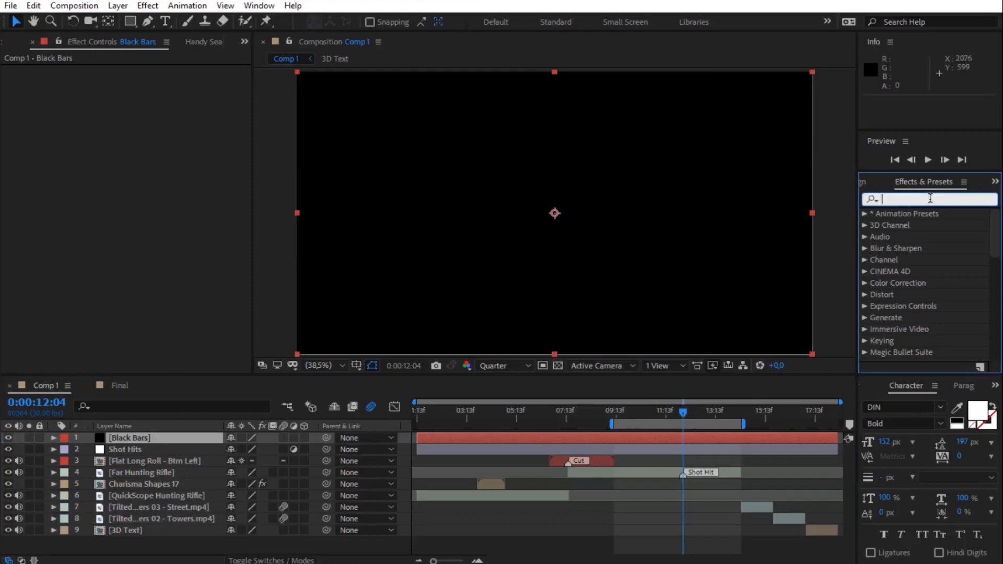
{"action": "type", "text": "jaws"}
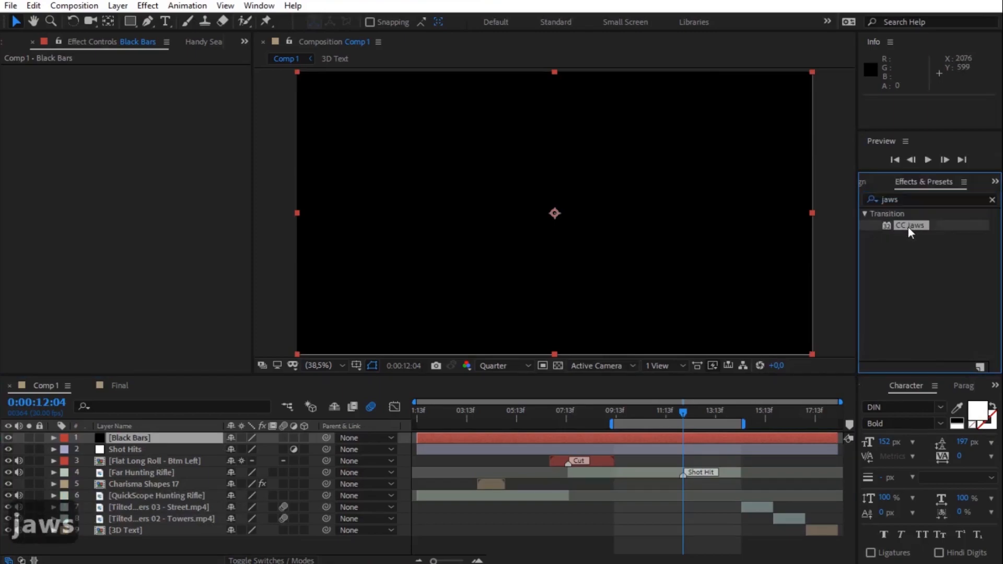
{"action": "left_click_drag", "start_coordinate": [909, 228], "coordinate": [145, 440]}
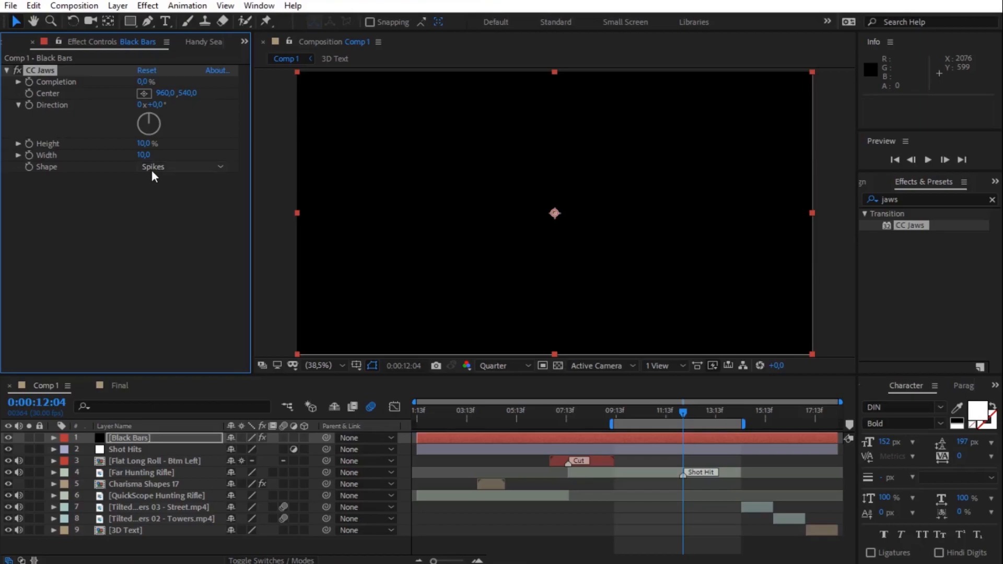
- Set CC Jaws Height to 0% on Black Bars, testing Completion at 40% before setting it to 100%
{"action": "left_click_drag", "start_coordinate": [142, 83], "coordinate": [176, 67]}
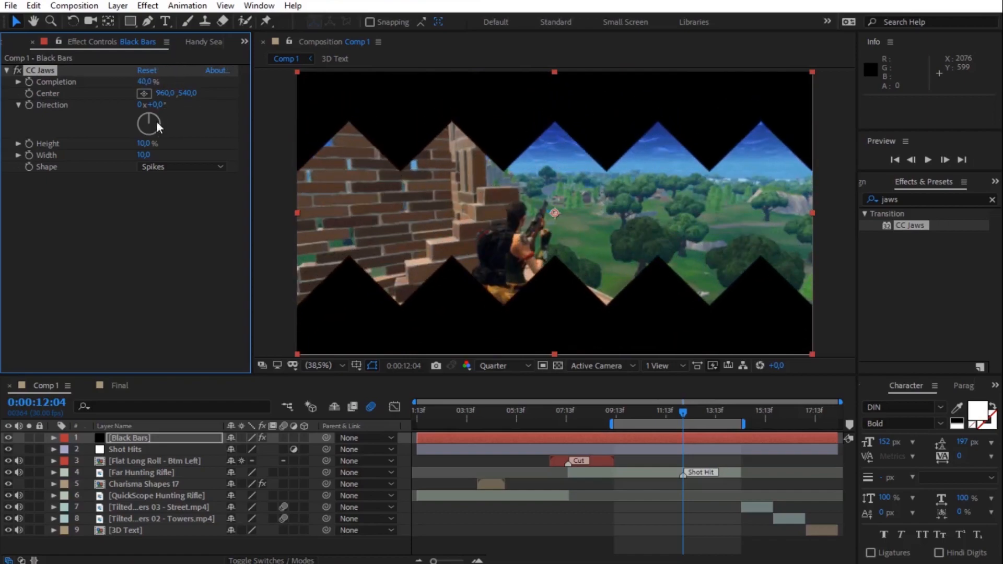
{"action": "left_click", "coordinate": [142, 144]}
{"action": "type", "text": "0"}
{"action": "key", "text": "Return"}
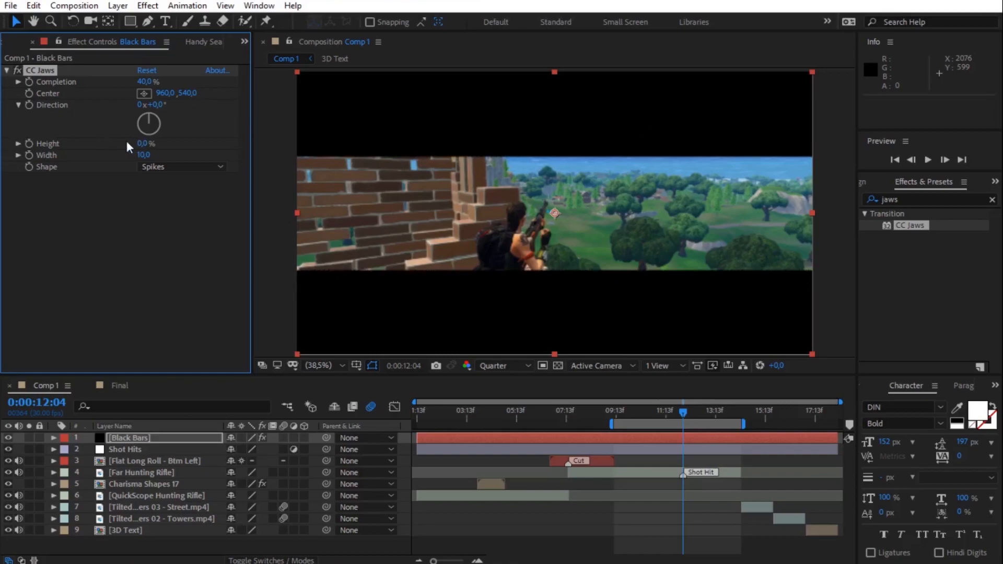
{"action": "left_click_drag", "start_coordinate": [144, 82], "coordinate": [452, 255]}
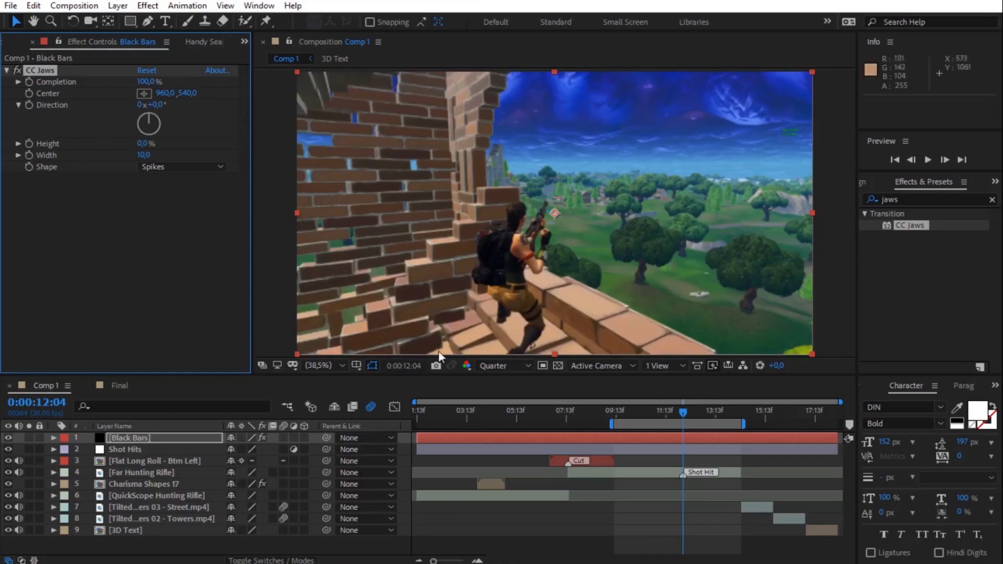
- Enable keyframing for CC Jaws Completion on Black Bars at 0:00:12:04 and add a 100% keyframe at 0:00:11:29
{"action": "left_click", "coordinate": [56, 82]}
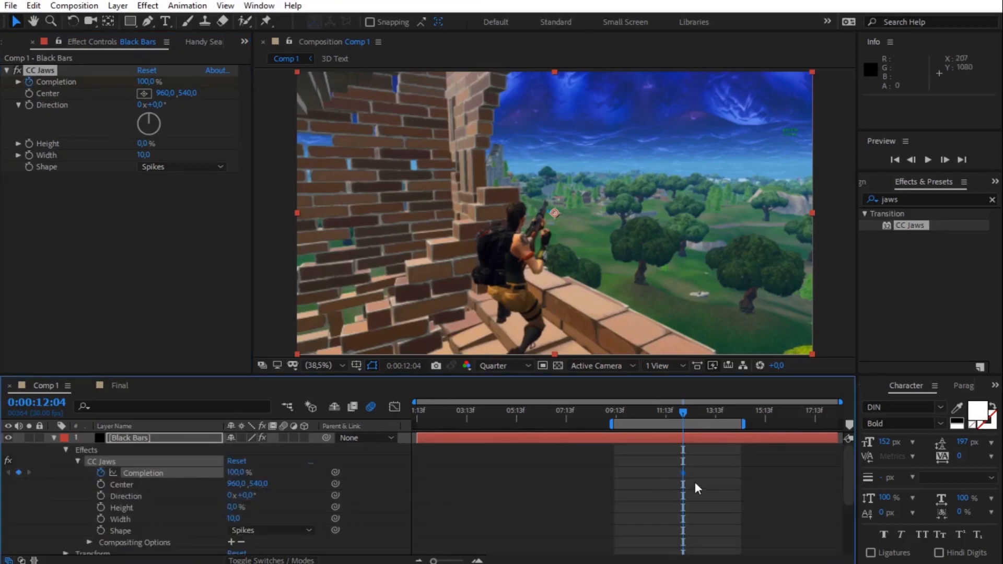
{"action": "scroll", "coordinate": [695, 472], "scroll_direction": "up", "scroll_amount": 3}
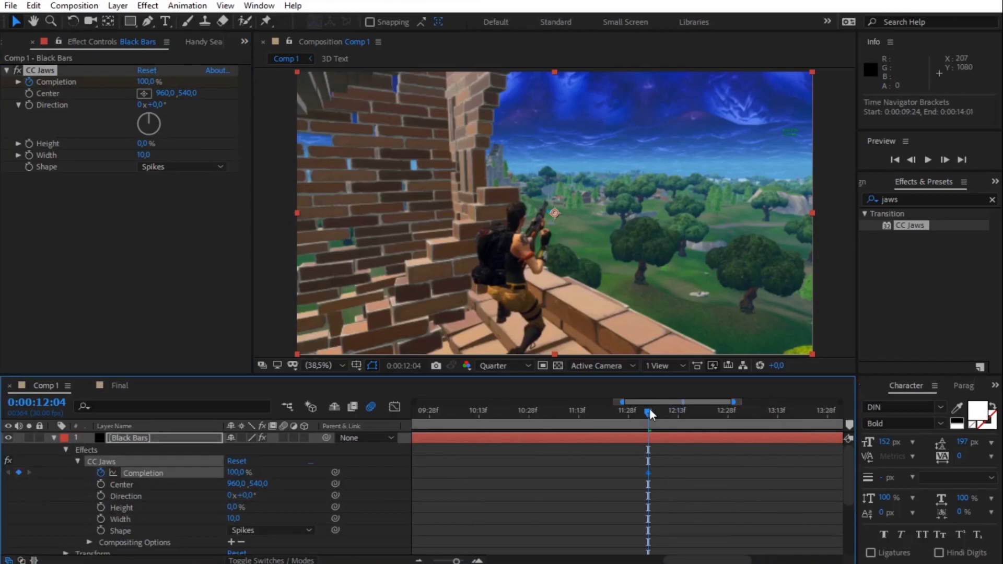
{"action": "key", "text": "ctrl+Left"}
{"action": "key", "text": "ctrl+Left"}
{"action": "key", "text": "ctrl+Left"}
{"action": "key", "text": "ctrl+Left"}
{"action": "key", "text": "ctrl+Left"}
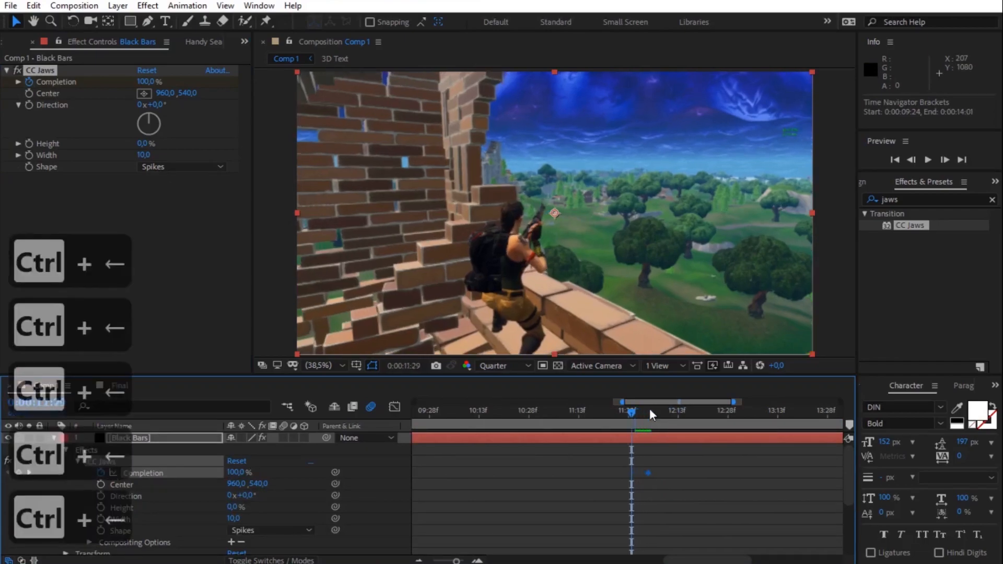
{"action": "key", "text": "ctrl+Left"}
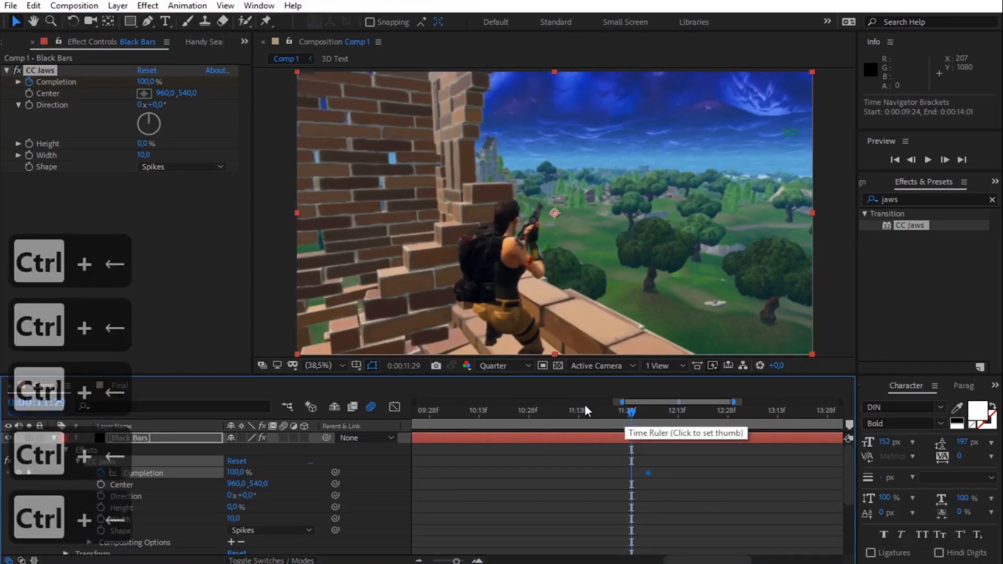
{"action": "mouse_move", "coordinate": [145, 81]}
{"action": "left_mouse_down"}
{"action": "mouse_move", "coordinate": [71, 82]}
{"action": "mouse_move", "coordinate": [156, 82]}
{"action": "left_mouse_up"}
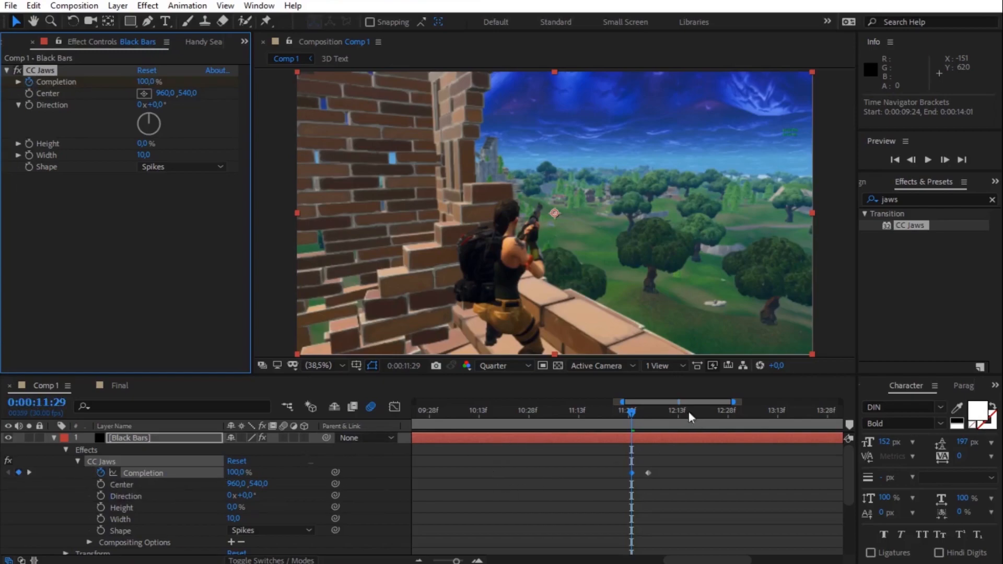
- Set the Black Bars Completion keyframes to 75% at 0:00:12:04 and 100% at 0:00:12:20
{"action": "left_click_drag", "start_coordinate": [632, 409], "coordinate": [657, 411]}
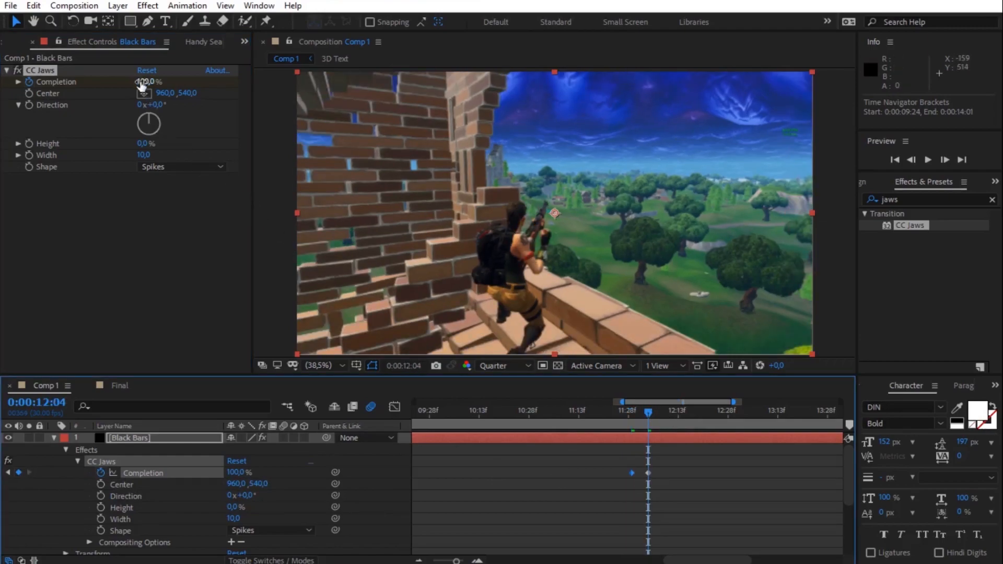
{"action": "left_click_drag", "start_coordinate": [142, 81], "coordinate": [128, 82]}
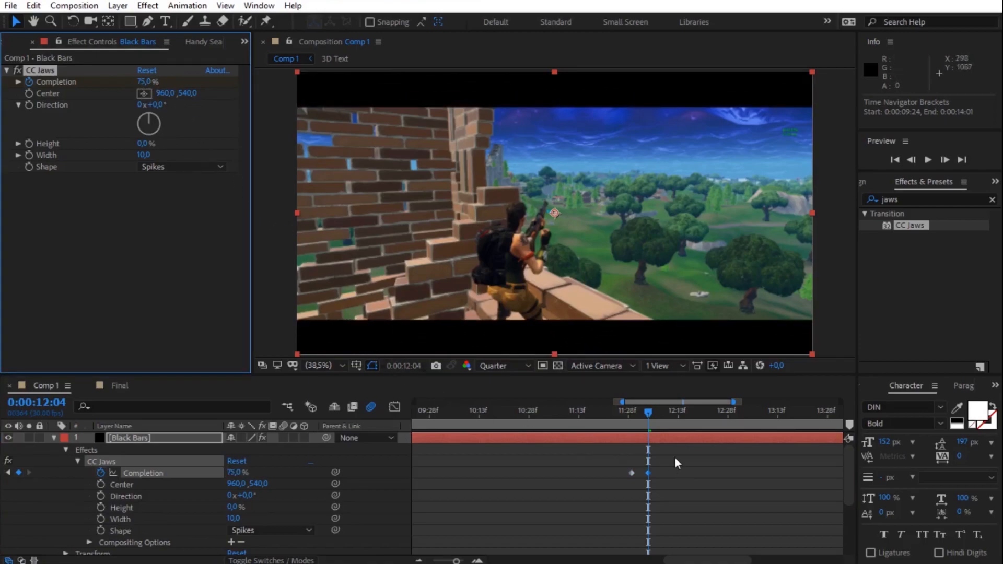
{"action": "left_click_drag", "start_coordinate": [648, 415], "coordinate": [715, 417]}
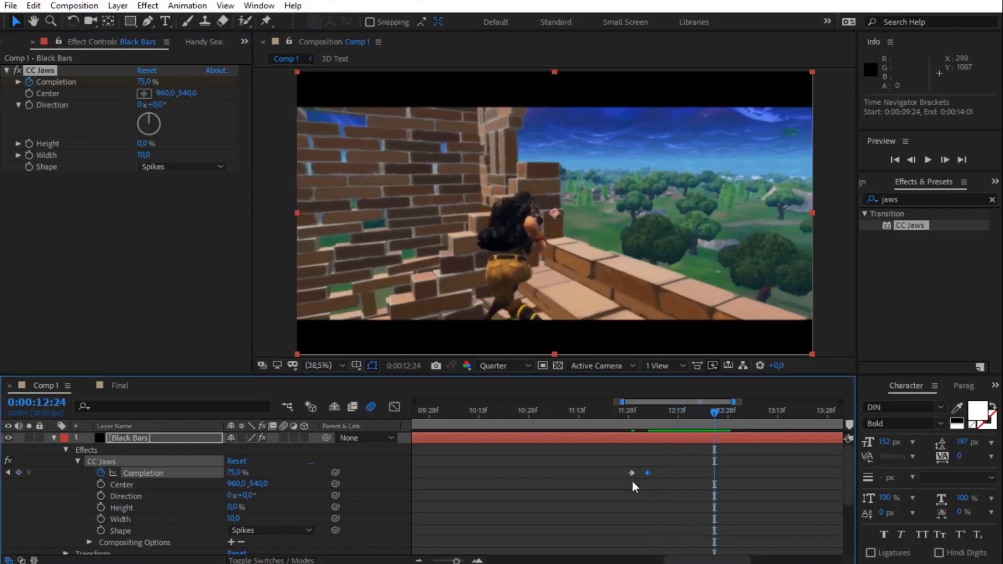
{"action": "left_click_drag", "start_coordinate": [714, 414], "coordinate": [701, 414]}
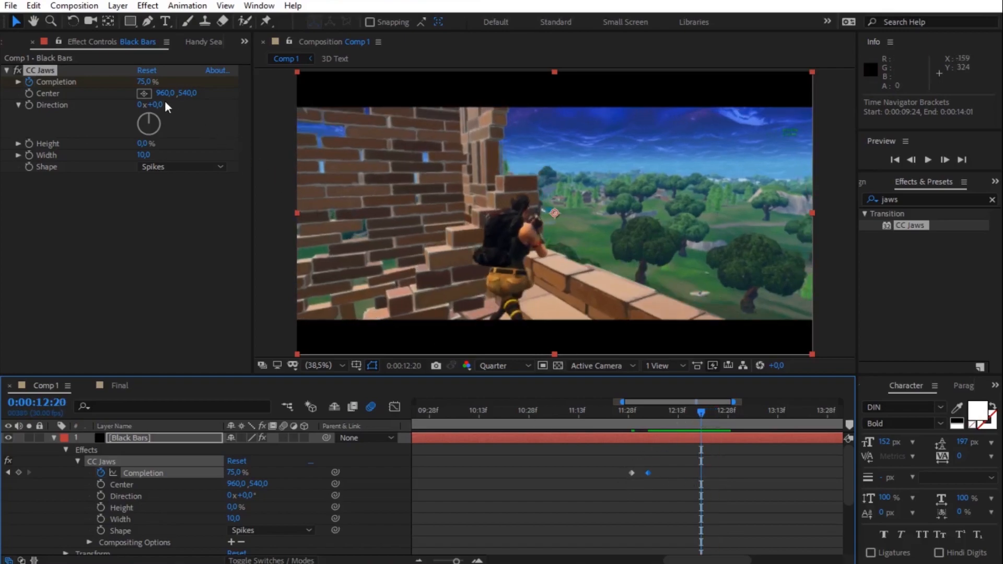
{"action": "left_click_drag", "start_coordinate": [143, 83], "coordinate": [196, 81]}
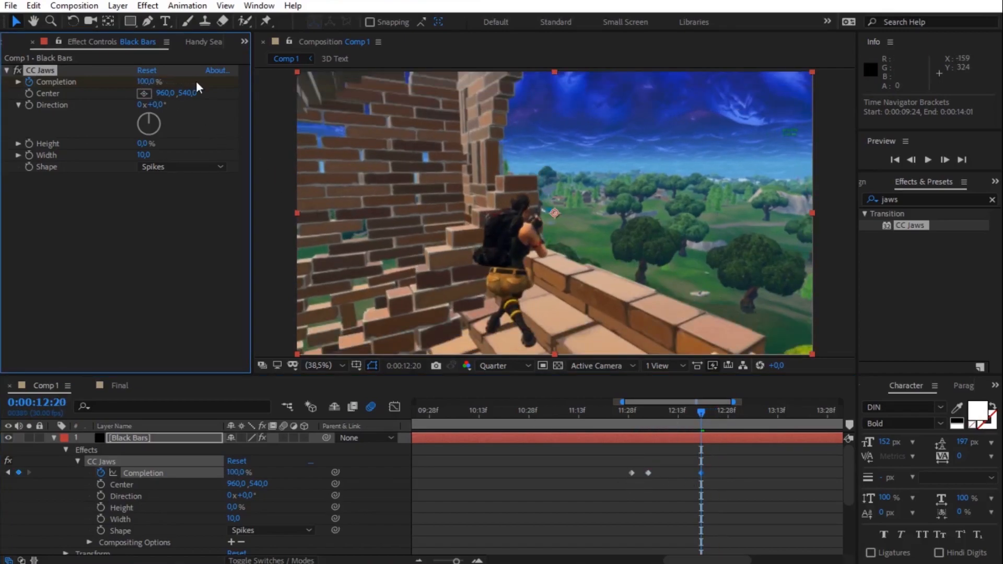
- Apply Easy Ease to all three Completion keyframes on Black Bars, previewing the bar animation before and after
{"action": "left_click", "coordinate": [609, 414]}
{"action": "key", "text": "space"}
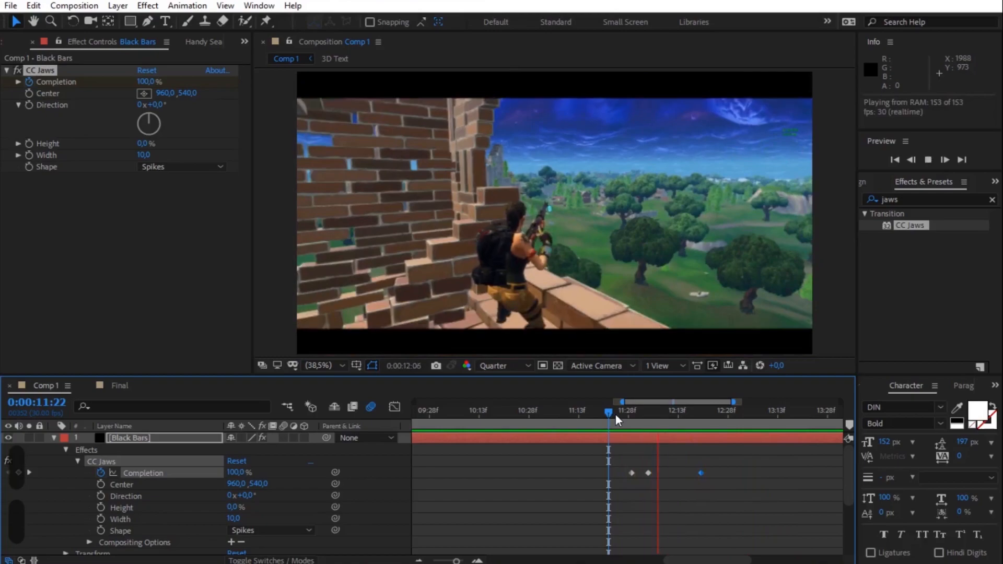
{"action": "key", "text": "space"}
{"action": "left_click_drag", "start_coordinate": [719, 474], "coordinate": [630, 472]}
{"action": "right_click", "coordinate": [630, 472]}
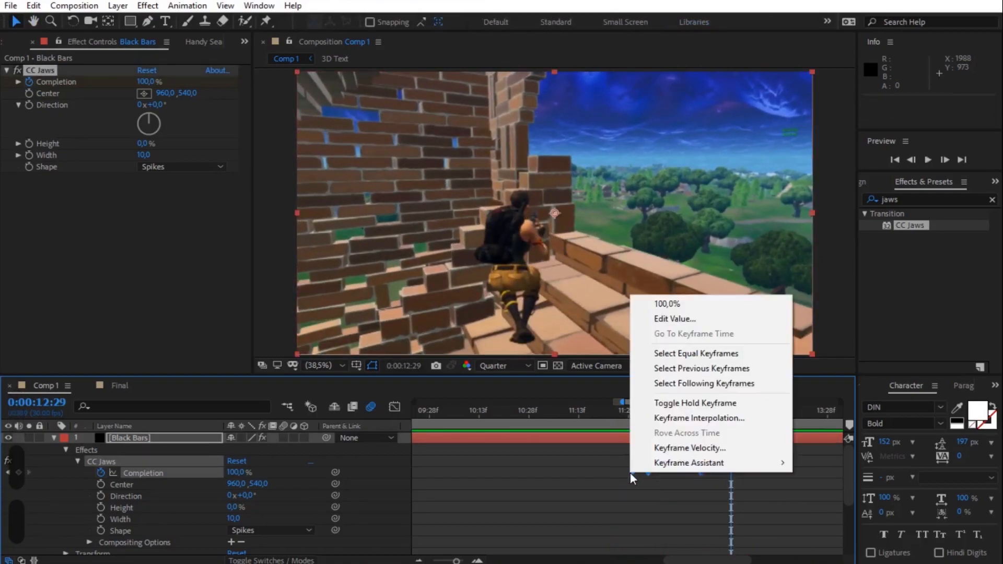
{"action": "mouse_move", "coordinate": [689, 463]}
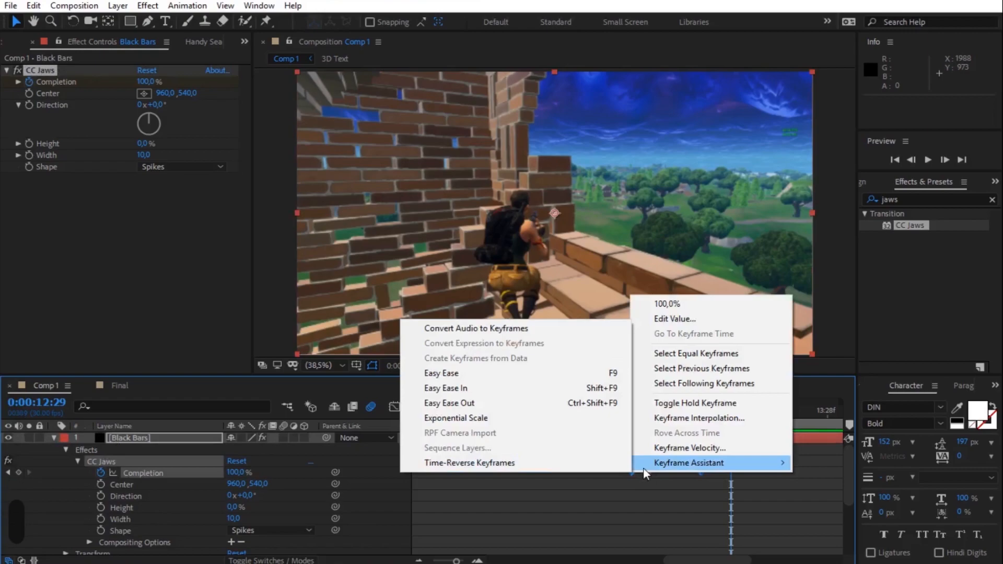
{"action": "left_click", "coordinate": [459, 373]}
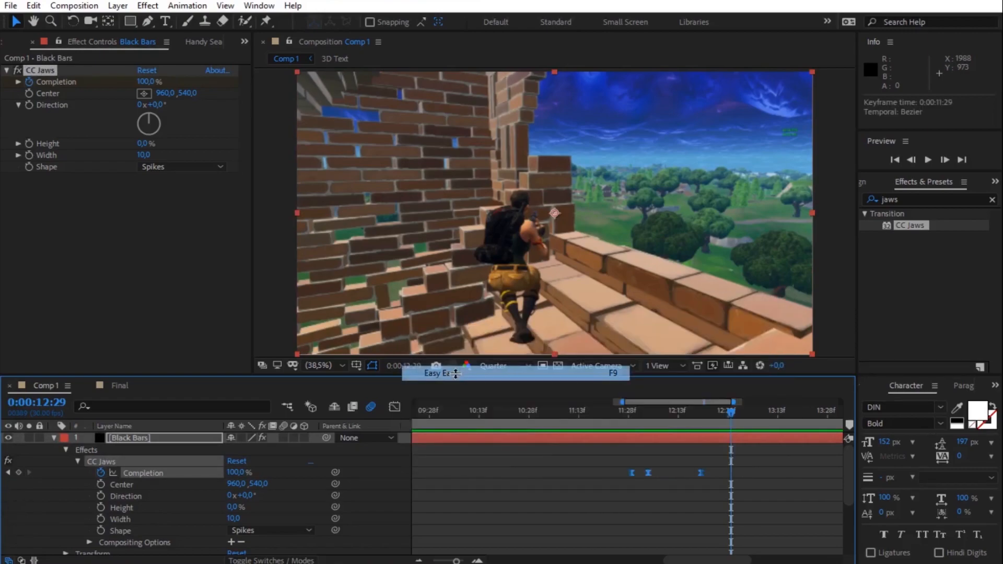
{"action": "left_click", "coordinate": [601, 413]}
{"action": "key", "text": "space"}
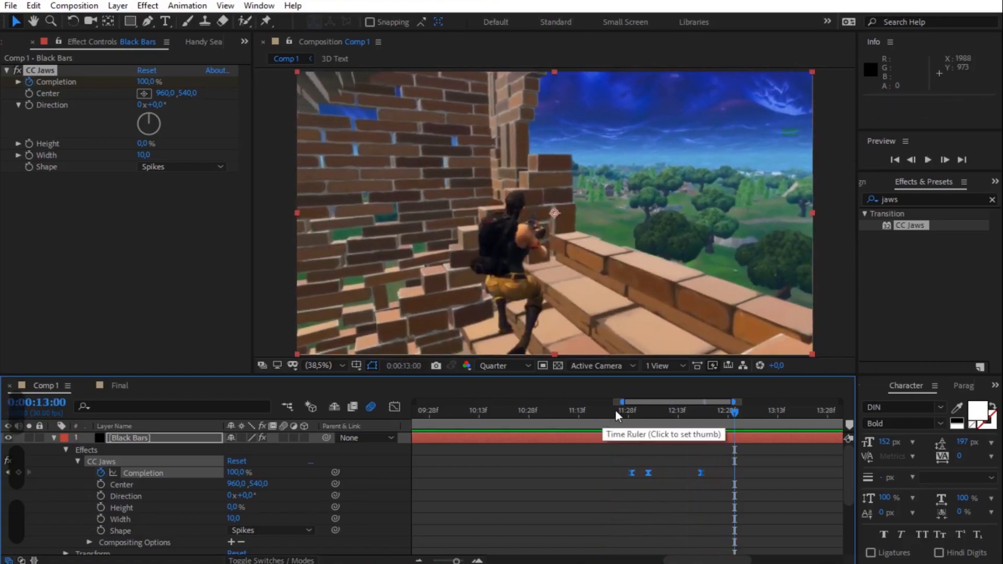
{"action": "left_click", "coordinate": [616, 411]}
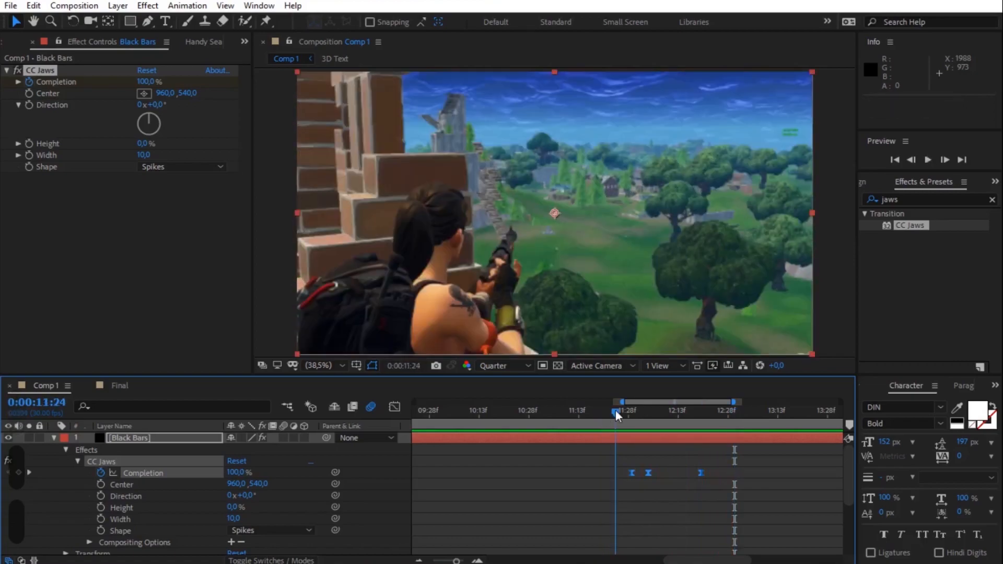
- Find the CC Light Burst 2.5 effect and apply it to the Shot Hits layer
{"action": "left_click", "coordinate": [54, 437]}
{"action": "left_click", "coordinate": [120, 452]}
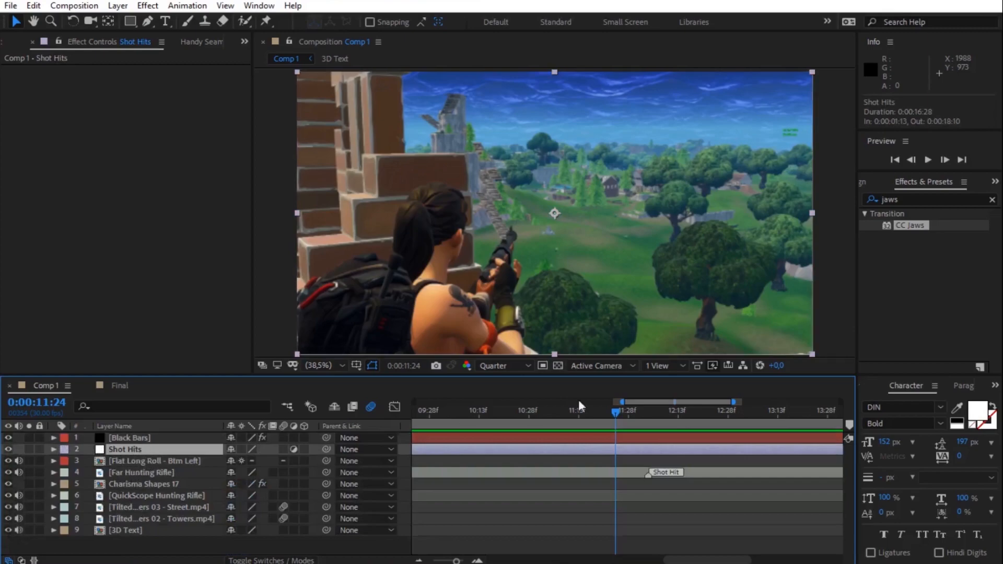
{"action": "left_click", "coordinate": [920, 199]}
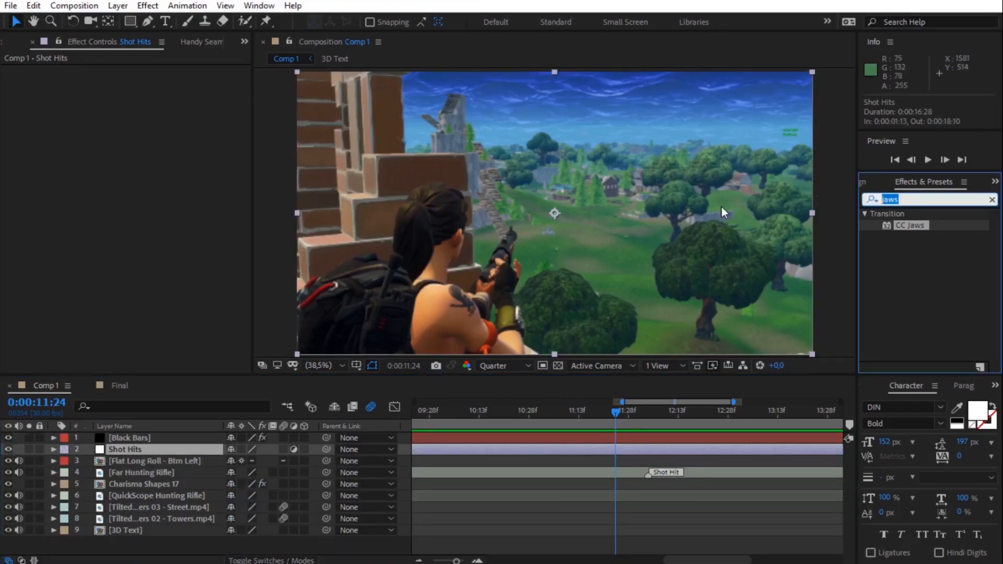
{"action": "type", "text": "light b"}
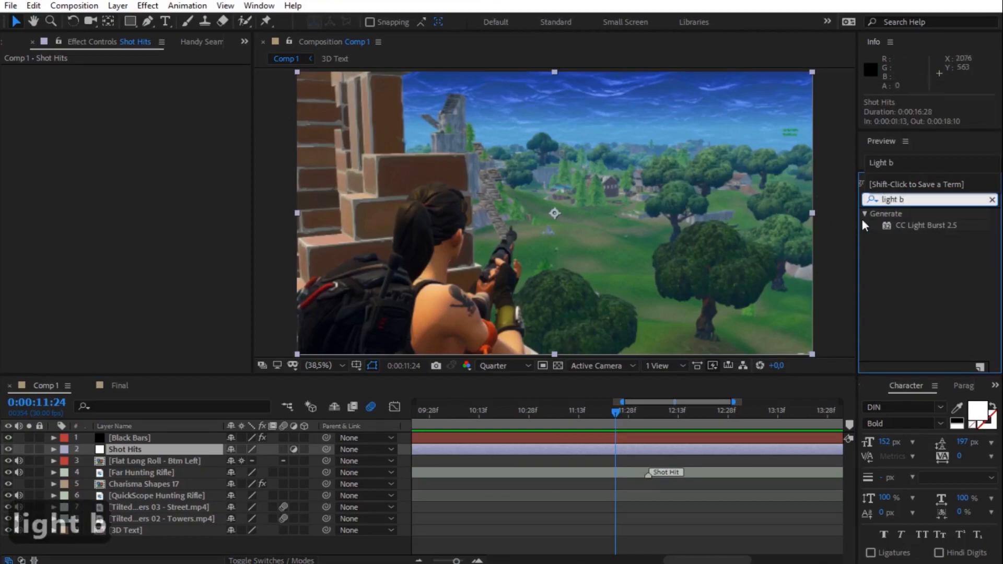
{"action": "left_click", "coordinate": [914, 226]}
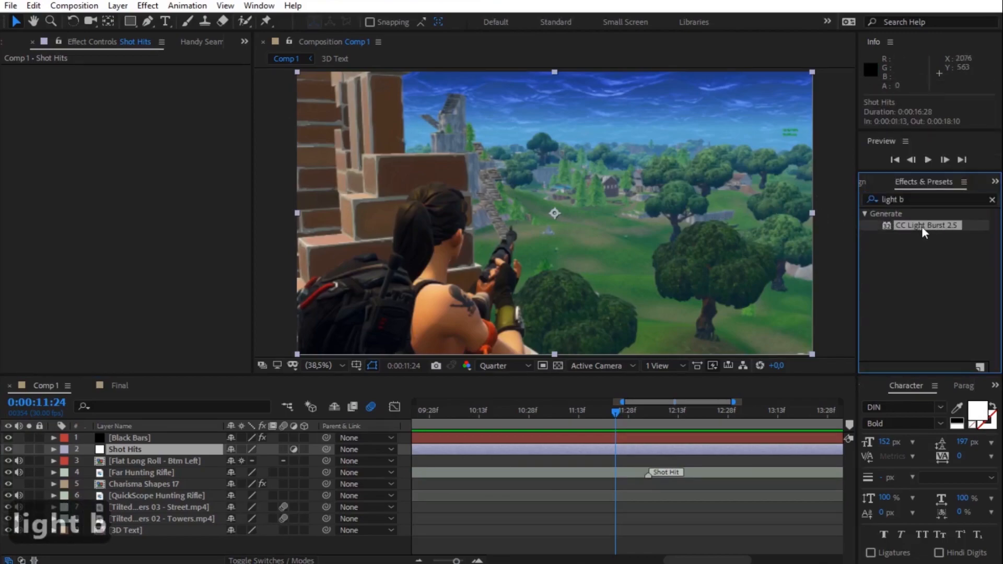
{"action": "left_click_drag", "start_coordinate": [924, 227], "coordinate": [146, 451]}
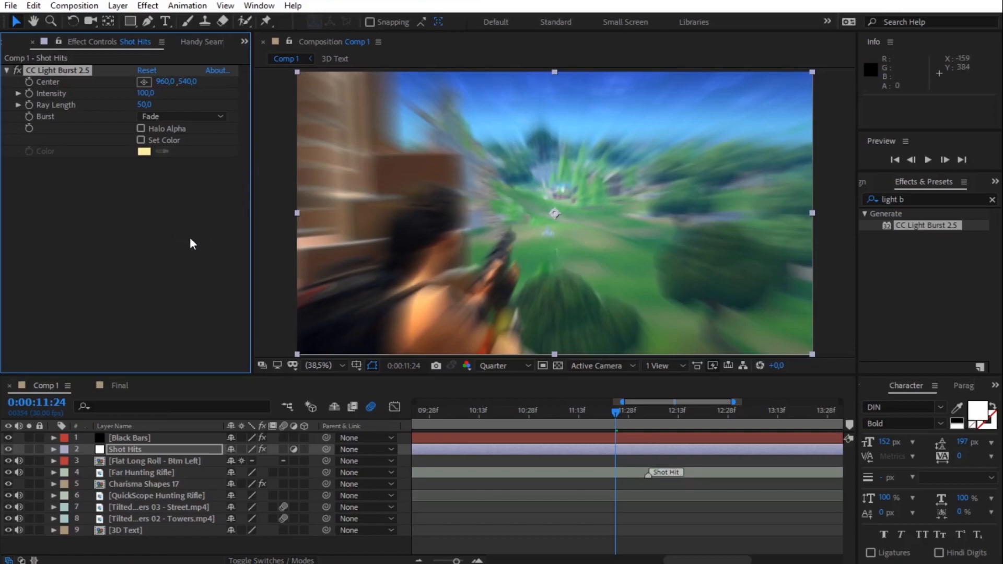
- Keyframe the Light Burst Intensity at 100 on 0:00:12:04 and link Ray Length to it with the expression effect("CC Light Burst 2.5")("Intensity")/2
{"action": "left_click_drag", "start_coordinate": [619, 414], "coordinate": [643, 417]}
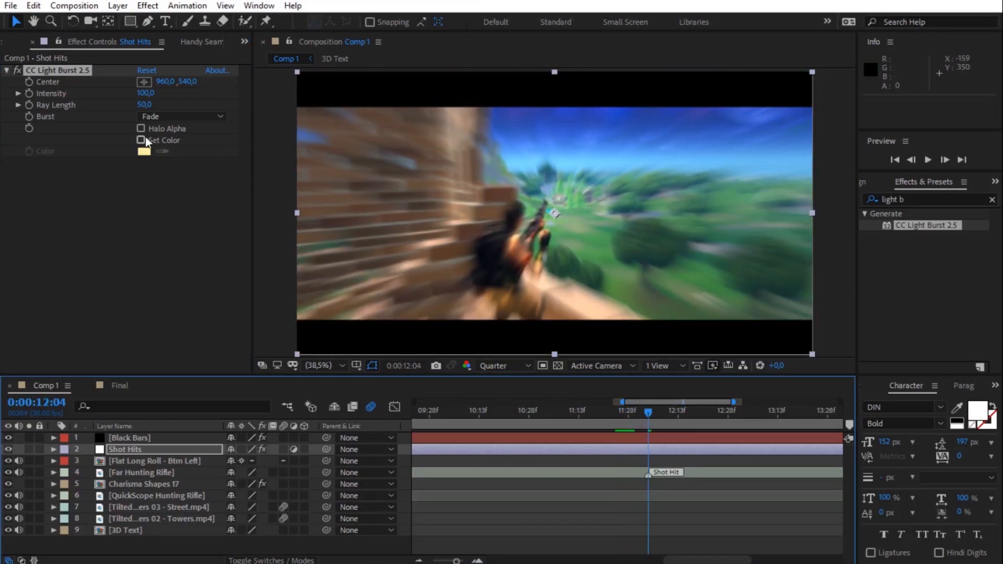
{"action": "left_click", "coordinate": [30, 93]}
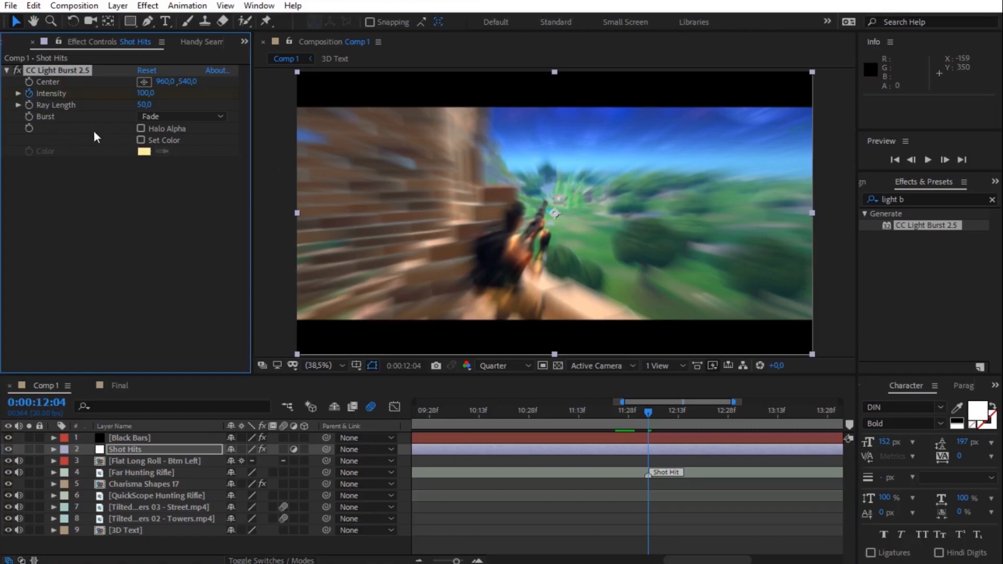
{"action": "left_click", "coordinate": [30, 105], "text": "alt"}
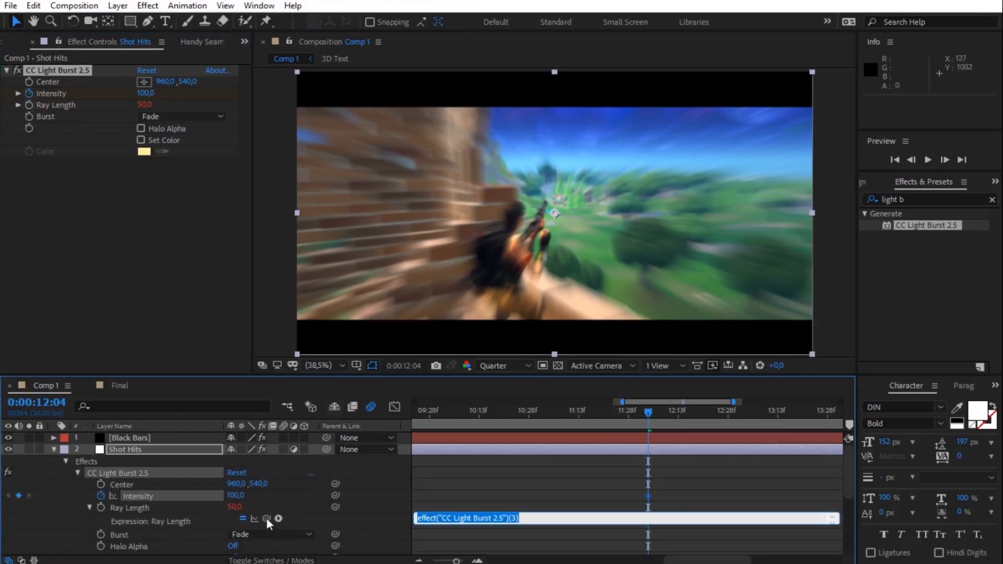
{"action": "left_click_drag", "start_coordinate": [265, 515], "coordinate": [183, 496]}
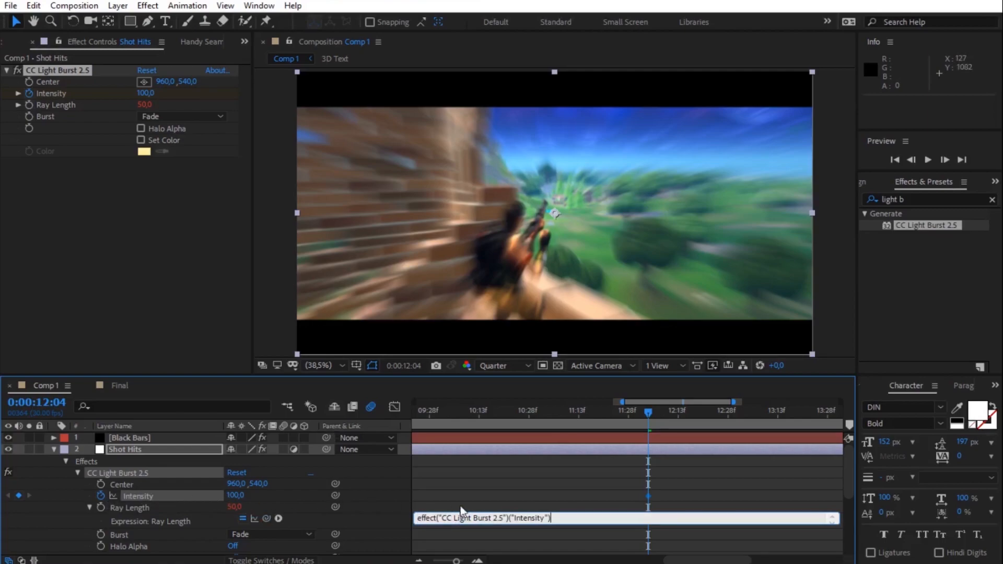
{"action": "type", "text": "/2"}
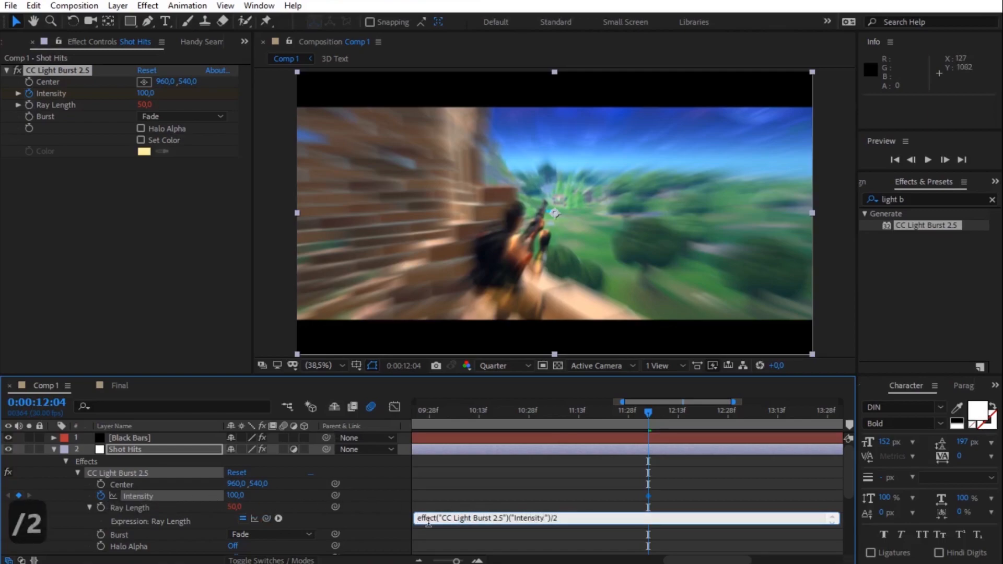
{"action": "left_click", "coordinate": [384, 518]}
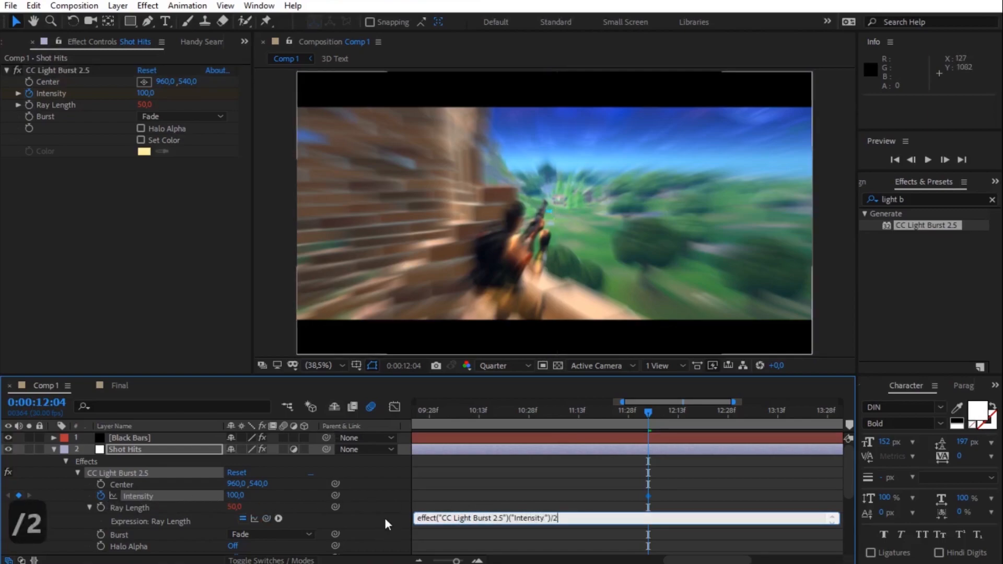
{"action": "left_click", "coordinate": [87, 509]}
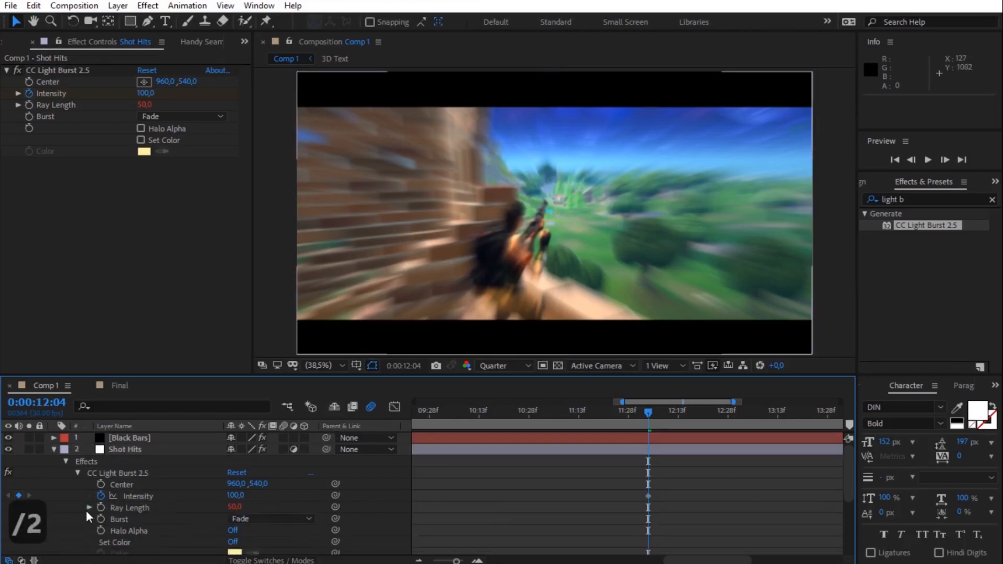
- Try a lower Intensity value for CC Light Burst 2.5 on Shot Hits and undo the change
{"action": "left_click", "coordinate": [125, 496]}
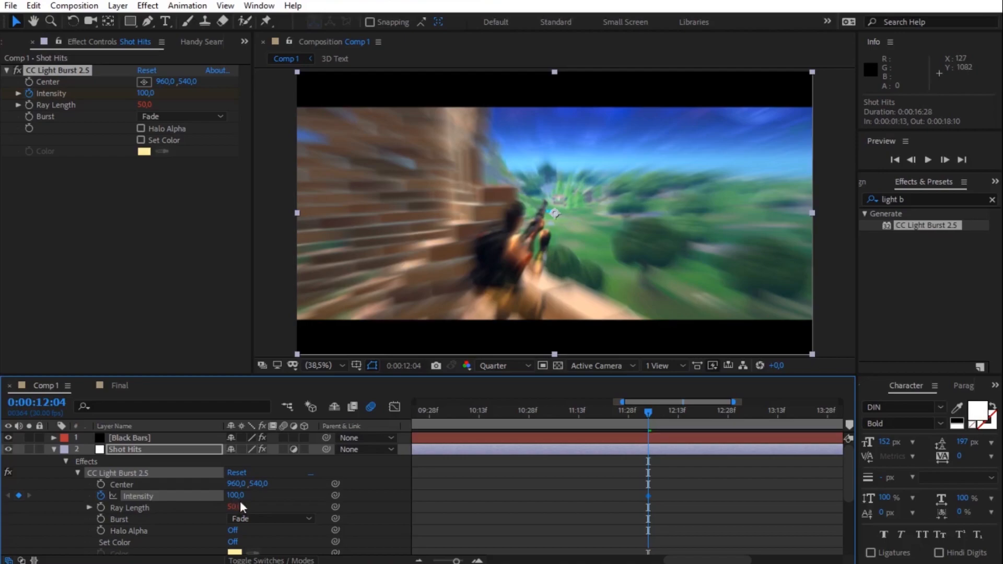
{"action": "mouse_move", "coordinate": [235, 495]}
{"action": "left_mouse_down"}
{"action": "mouse_move", "coordinate": [209, 494]}
{"action": "mouse_move", "coordinate": [245, 494]}
{"action": "mouse_move", "coordinate": [206, 492]}
{"action": "mouse_move", "coordinate": [219, 485]}
{"action": "left_mouse_up"}
{"action": "key", "text": "ctrl+z"}
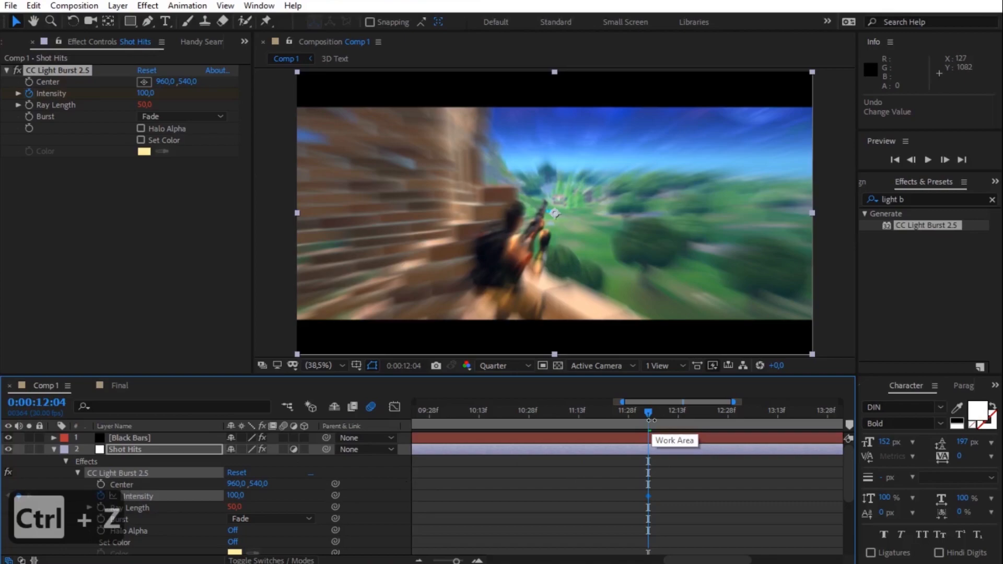
- Add a Light Burst Intensity keyframe of 0 at 0:00:11:29, five frames before the shot hit
{"action": "key", "text": "ctrl+Left"}
{"action": "key", "text": "ctrl+Left"}
{"action": "key", "text": "ctrl+Left"}
{"action": "key", "text": "ctrl+Left"}
{"action": "key", "text": "ctrl+Left"}
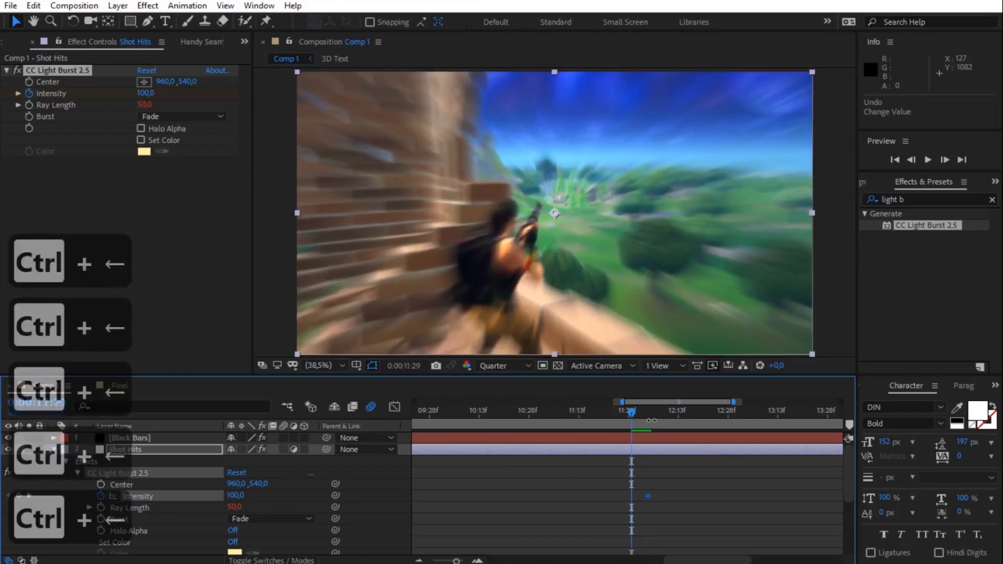
{"action": "left_click", "coordinate": [235, 495]}
{"action": "type", "text": "0"}
{"action": "key", "text": "Return"}
{"action": "left_click_drag", "start_coordinate": [218, 497], "coordinate": [206, 498]}
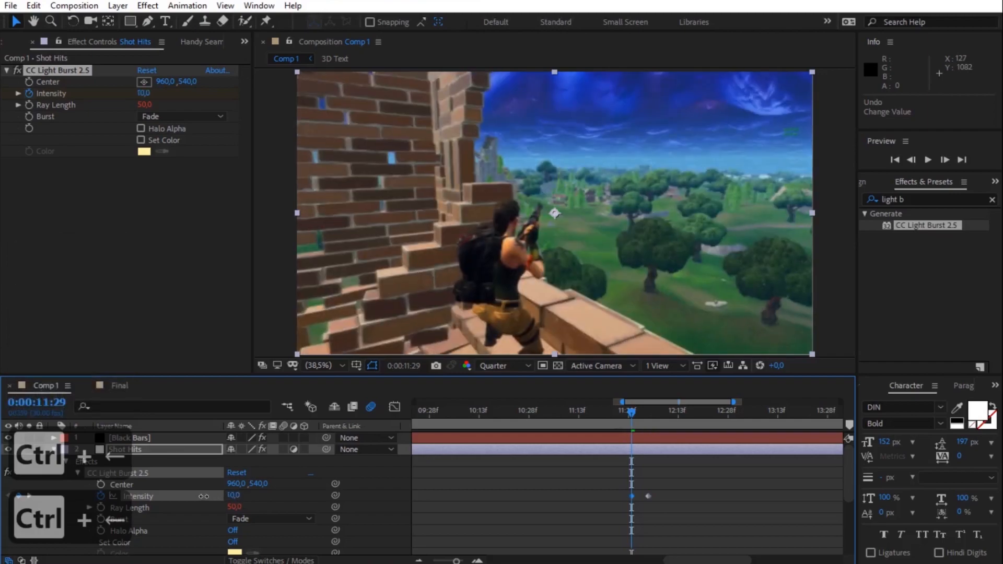
- Set the Light Burst Intensity to 0 at 0:00:12:20, in line with the last Black Bars Completion keyframe
{"action": "left_click_drag", "start_coordinate": [631, 409], "coordinate": [687, 409]}
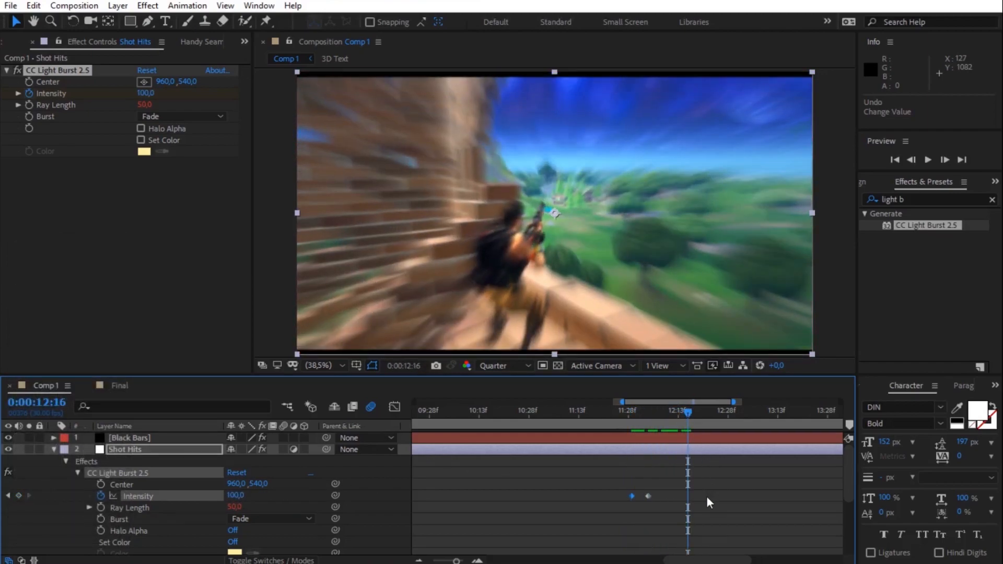
{"action": "left_click", "coordinate": [54, 438]}
{"action": "left_click_drag", "start_coordinate": [688, 414], "coordinate": [701, 413]}
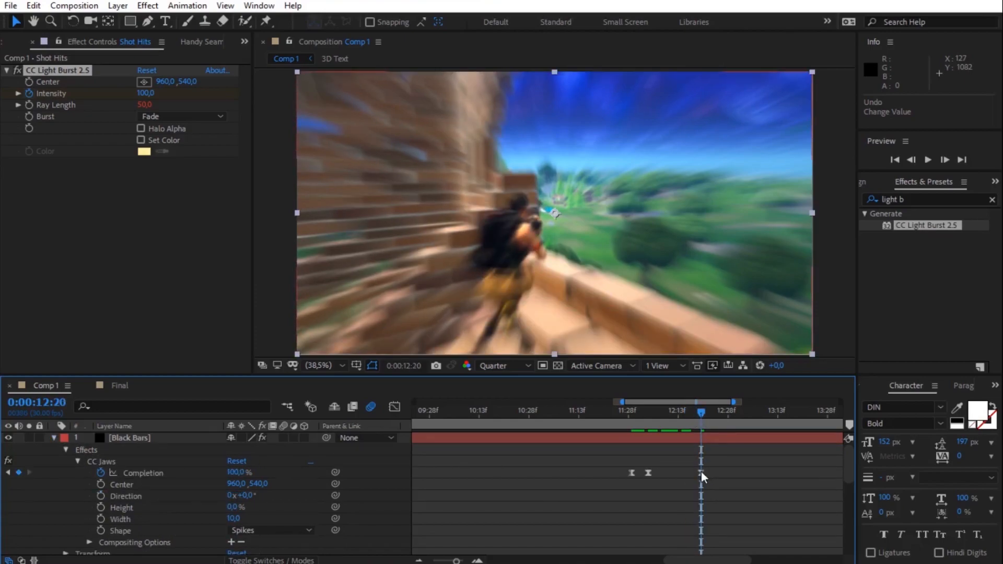
{"action": "scroll", "coordinate": [701, 470], "scroll_direction": "down", "scroll_amount": 3}
{"action": "scroll", "coordinate": [701, 470], "scroll_direction": "down", "scroll_amount": 1}
{"action": "left_click", "coordinate": [235, 472]}
{"action": "type", "text": "00,0"}
{"action": "key", "text": "Return"}
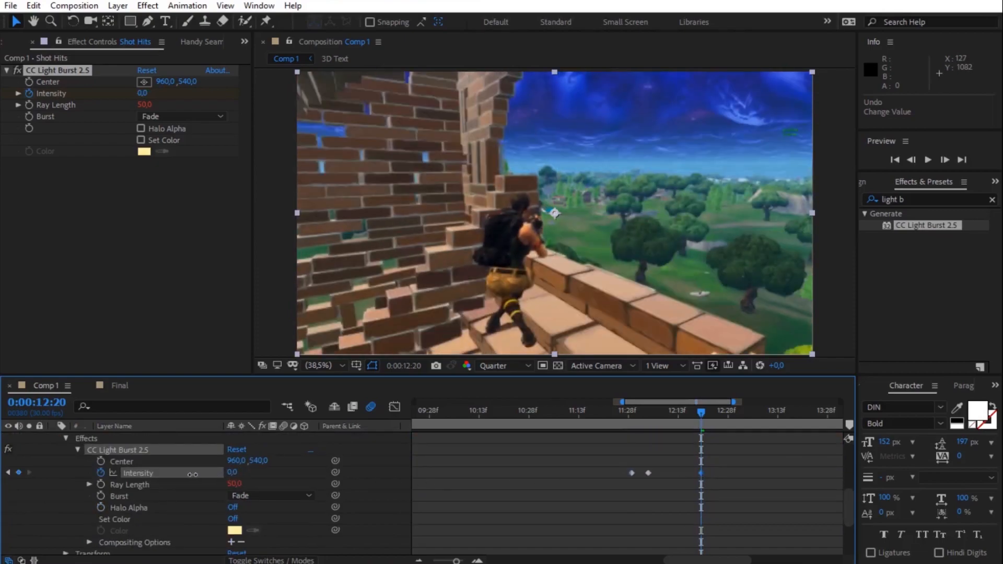
- Apply Easy Ease to the three CC Light Burst 2.5 Intensity keyframes on Shot Hits and preview the result
{"action": "left_click_drag", "start_coordinate": [715, 475], "coordinate": [632, 470]}
{"action": "key", "text": "F9"}
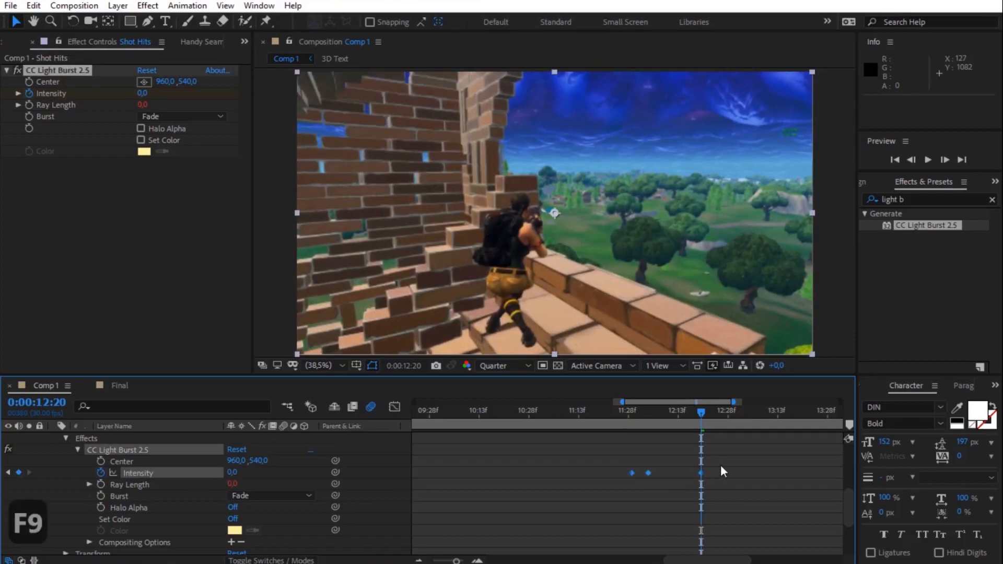
{"action": "left_click", "coordinate": [619, 415]}
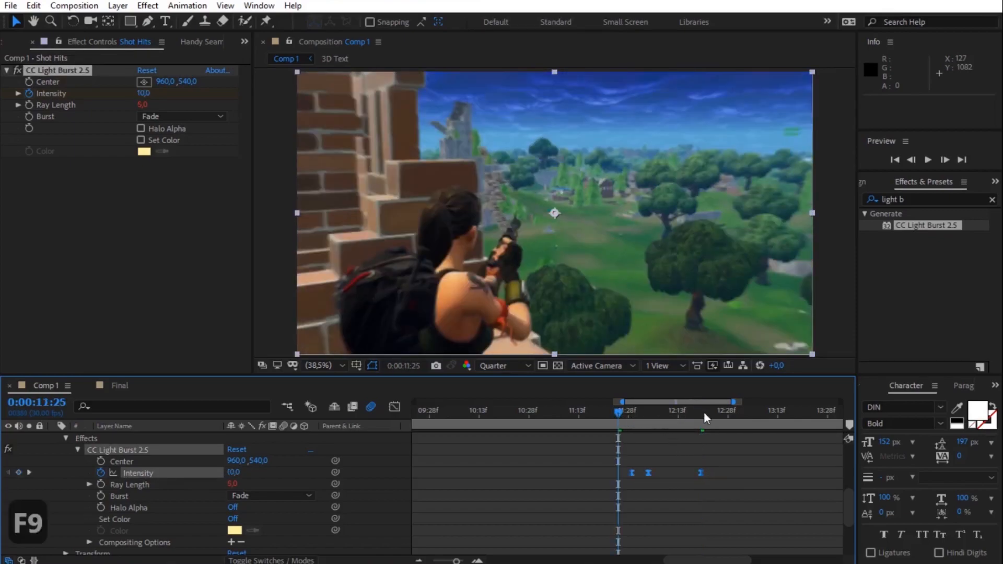
{"action": "left_click", "coordinate": [604, 412]}
{"action": "left_click", "coordinate": [597, 413]}
{"action": "key", "text": "space"}
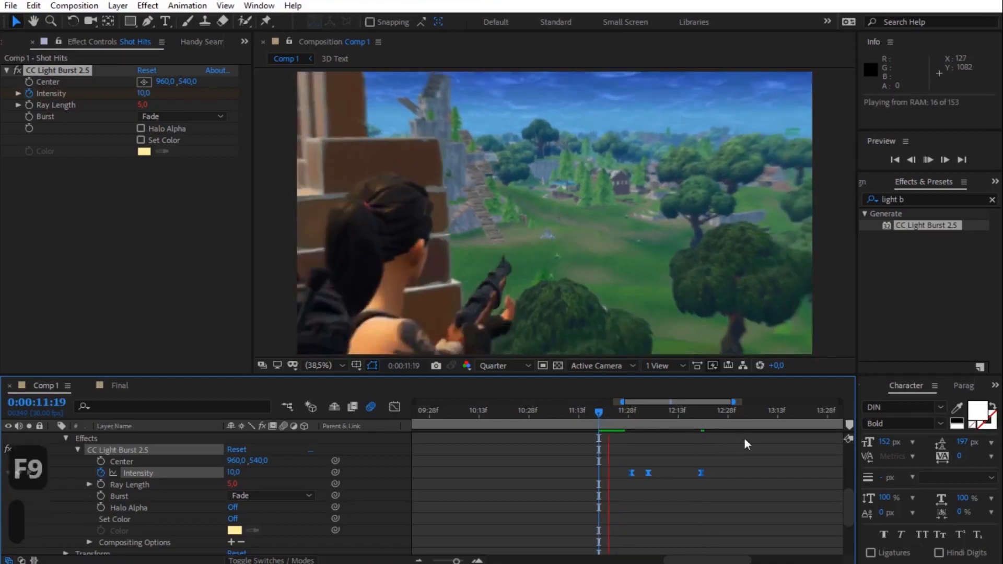
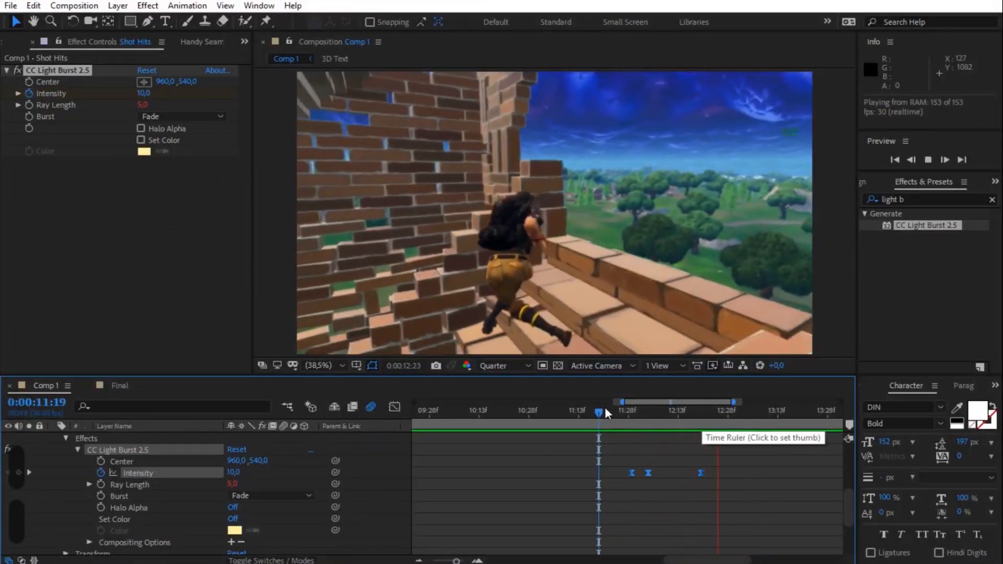
{"action": "key", "text": "space"}
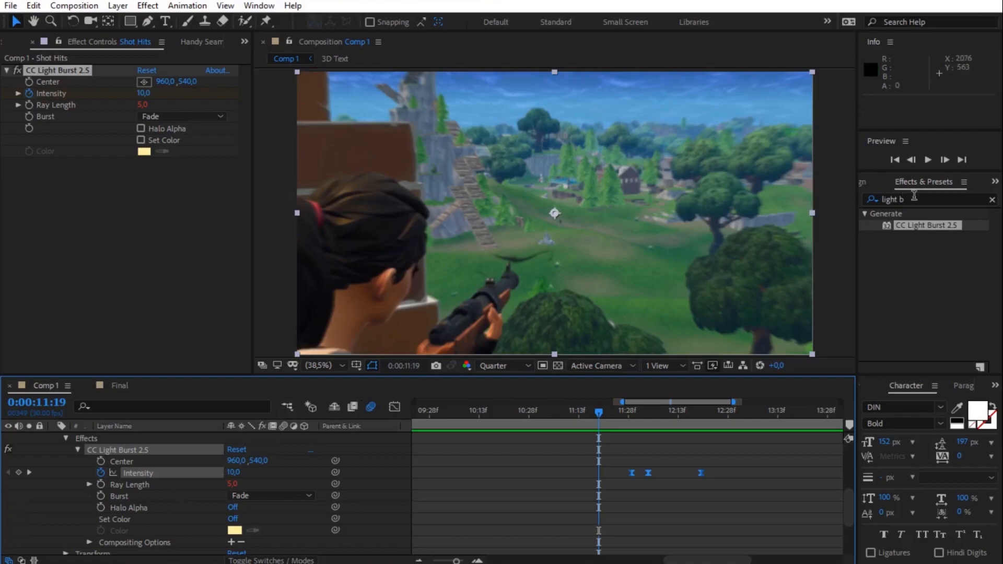
- Find the Transform effect and add it to Shot Hits below CC Light Burst 2.5
{"action": "left_click", "coordinate": [928, 202]}
{"action": "left_click", "coordinate": [892, 200]}
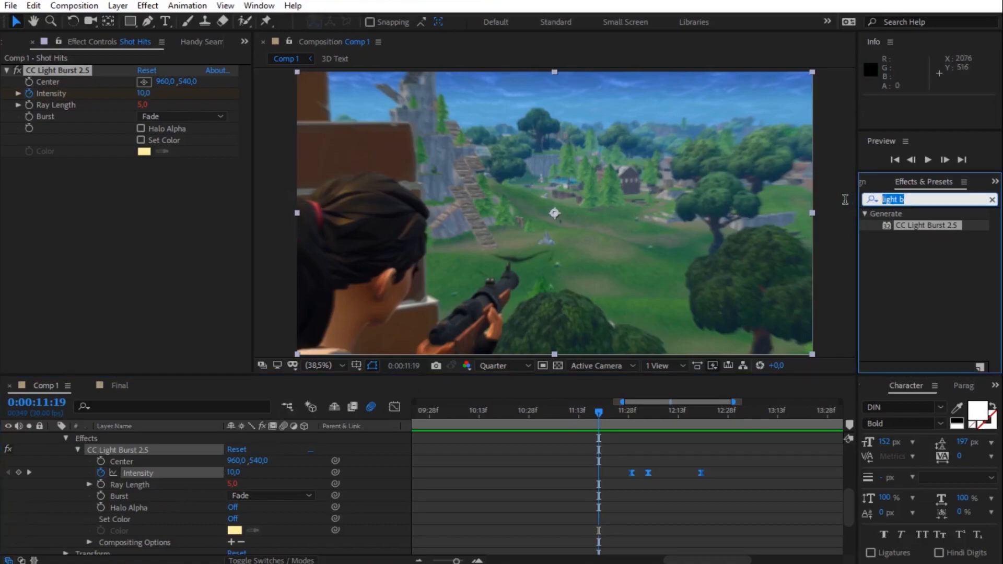
{"action": "type", "text": "transform"}
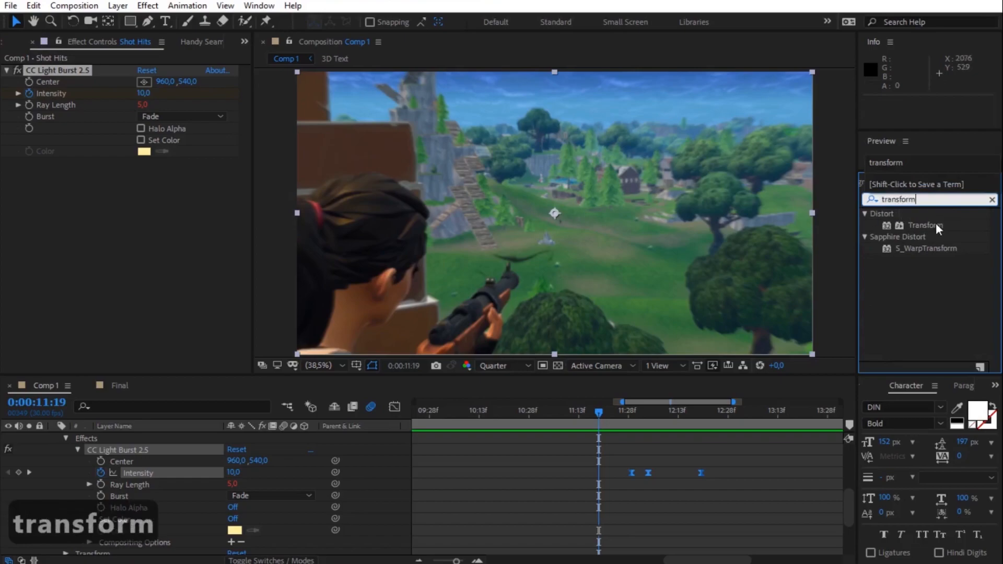
{"action": "left_click_drag", "start_coordinate": [935, 223], "coordinate": [167, 190]}
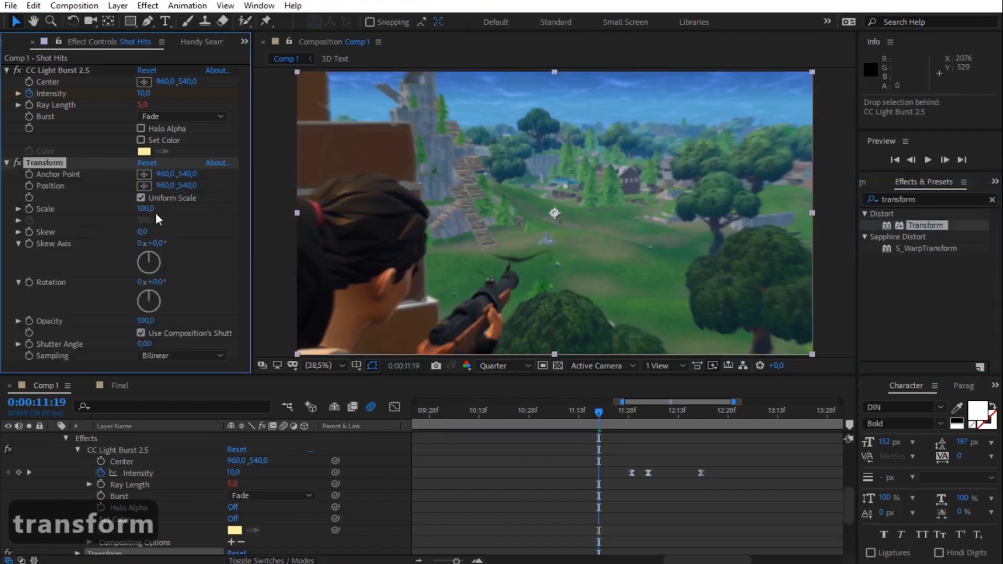
- Add a Transform Scale keyframe of 100 at 0:00:11:29 and reveal the Scale property in the timeline
{"action": "left_click_drag", "start_coordinate": [599, 414], "coordinate": [631, 412]}
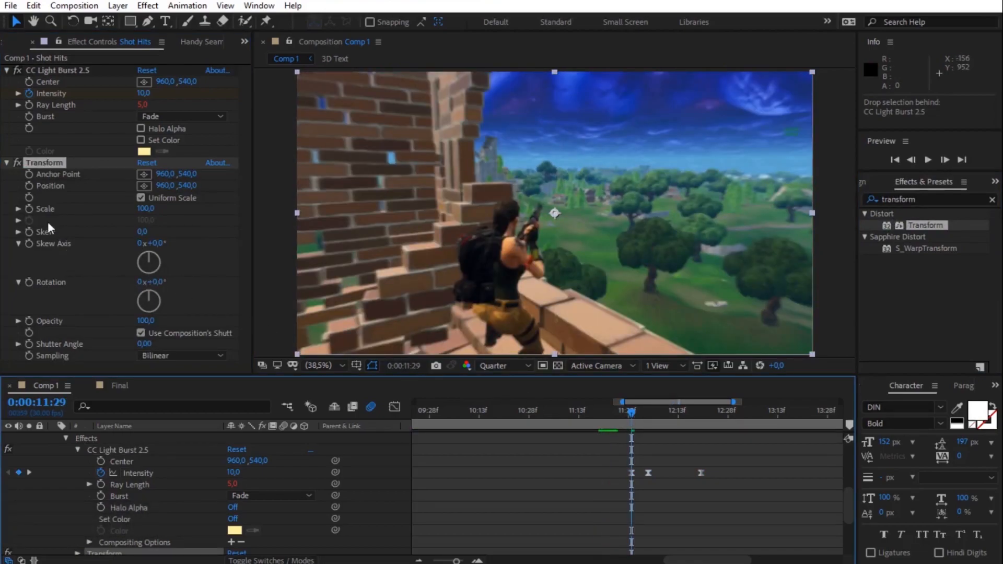
{"action": "left_click", "coordinate": [30, 208]}
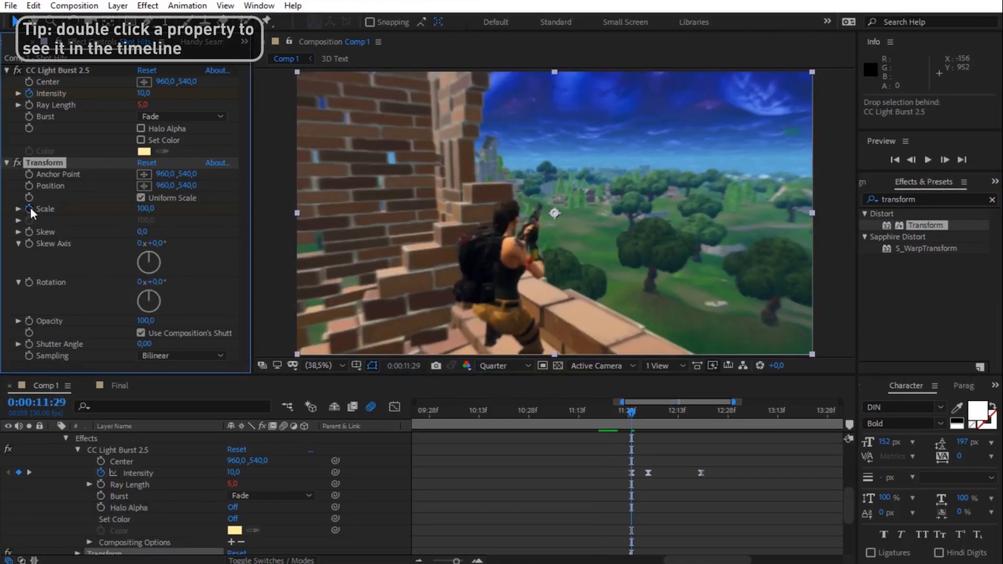
{"action": "double_click", "coordinate": [42, 208]}
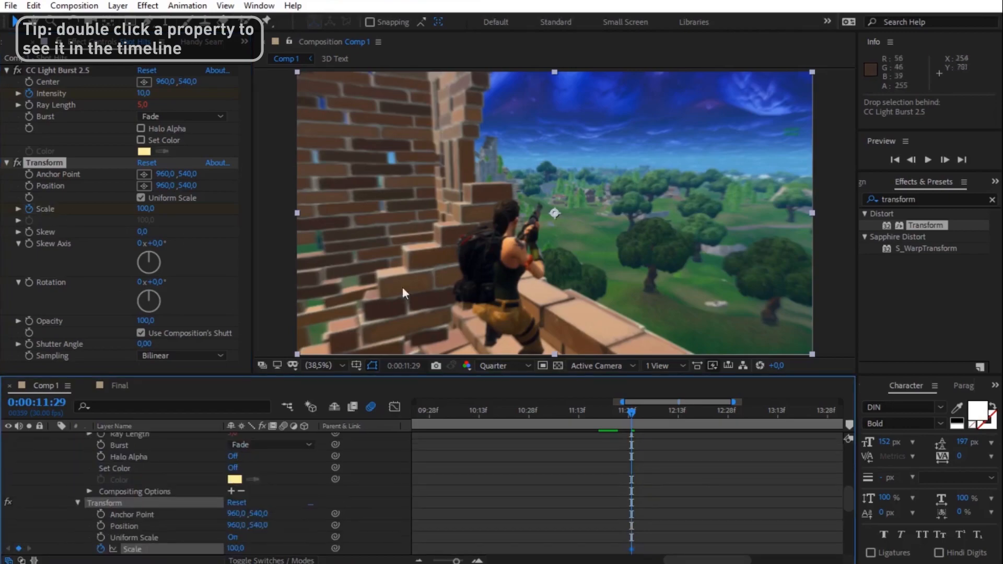
{"action": "scroll", "coordinate": [674, 493], "scroll_direction": "up", "scroll_amount": 5}
- Set the Transform effect's Scale to 150 at 0:00:12:04, in line with the shot hit
{"action": "left_click_drag", "start_coordinate": [631, 414], "coordinate": [647, 413]}
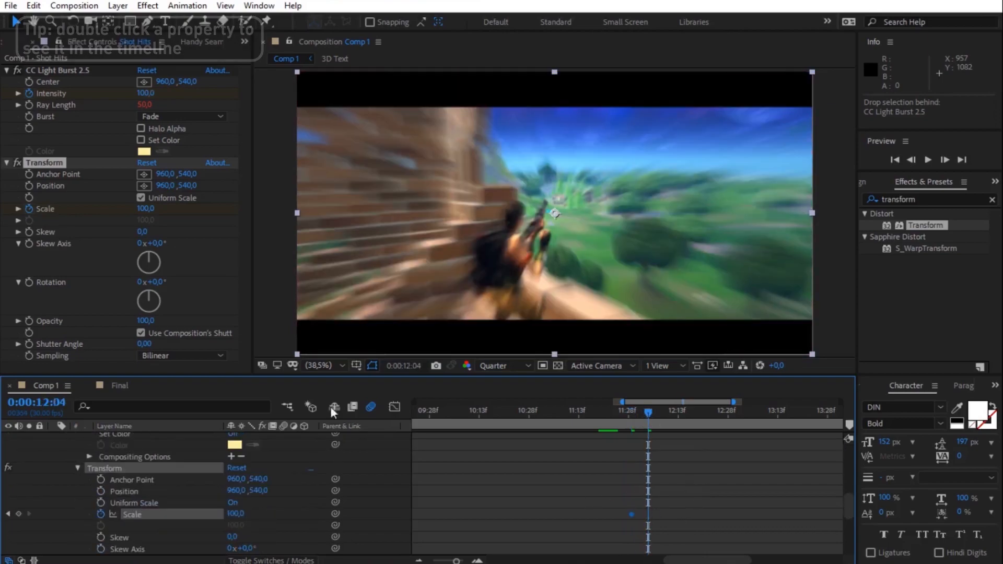
{"action": "left_click", "coordinate": [148, 209]}
{"action": "type", "text": "150"}
{"action": "key", "text": "Return"}
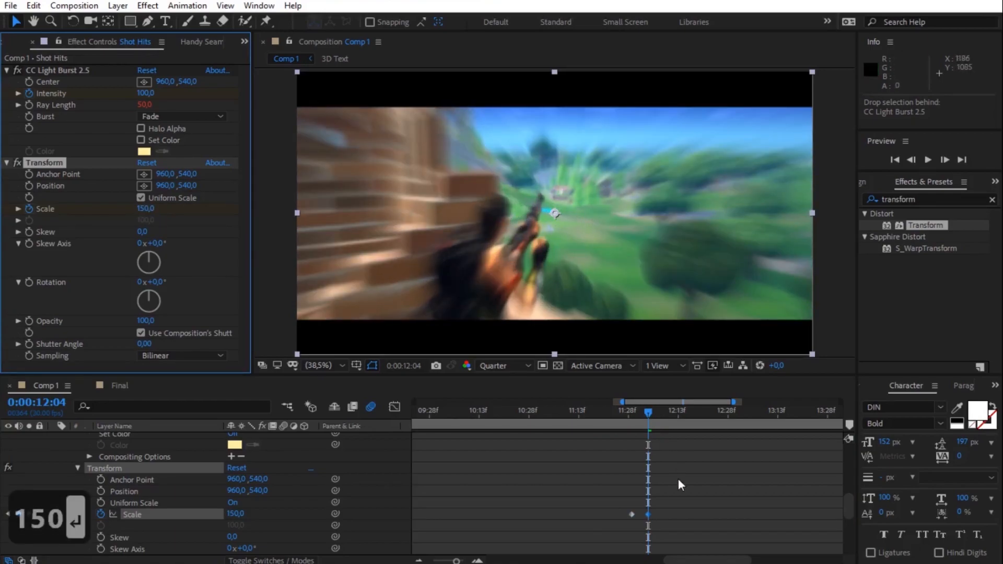
- Set the Transform Scale to 100 at 0:00:12:20, in line with the last Intensity keyframe, and fit the composition view up to 100%
{"action": "scroll", "coordinate": [683, 481], "scroll_direction": "up", "scroll_amount": 5}
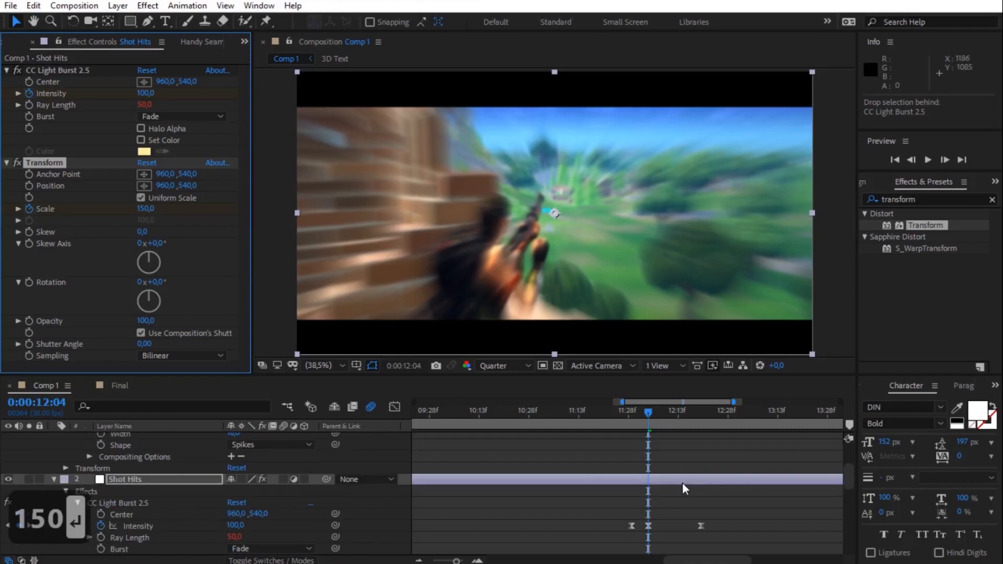
{"action": "left_click_drag", "start_coordinate": [648, 415], "coordinate": [700, 413]}
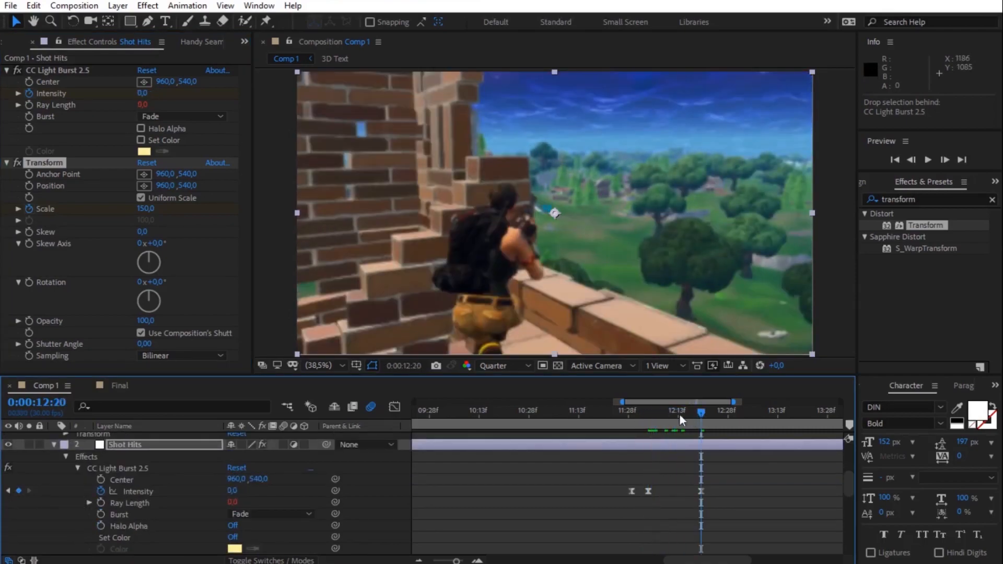
{"action": "scroll", "coordinate": [633, 475], "scroll_direction": "down", "scroll_amount": 4}
{"action": "key", "text": "comma"}
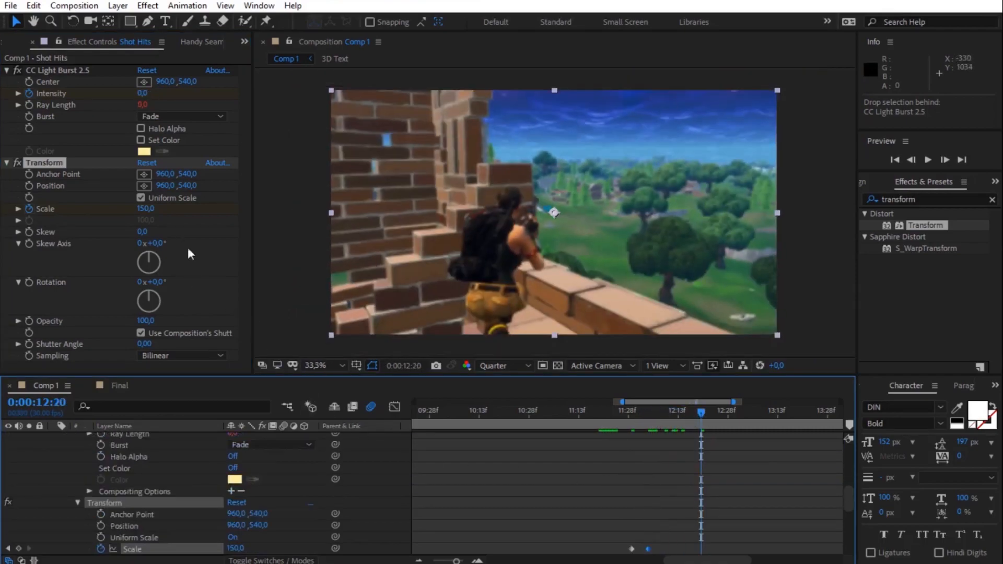
{"action": "key", "text": "period"}
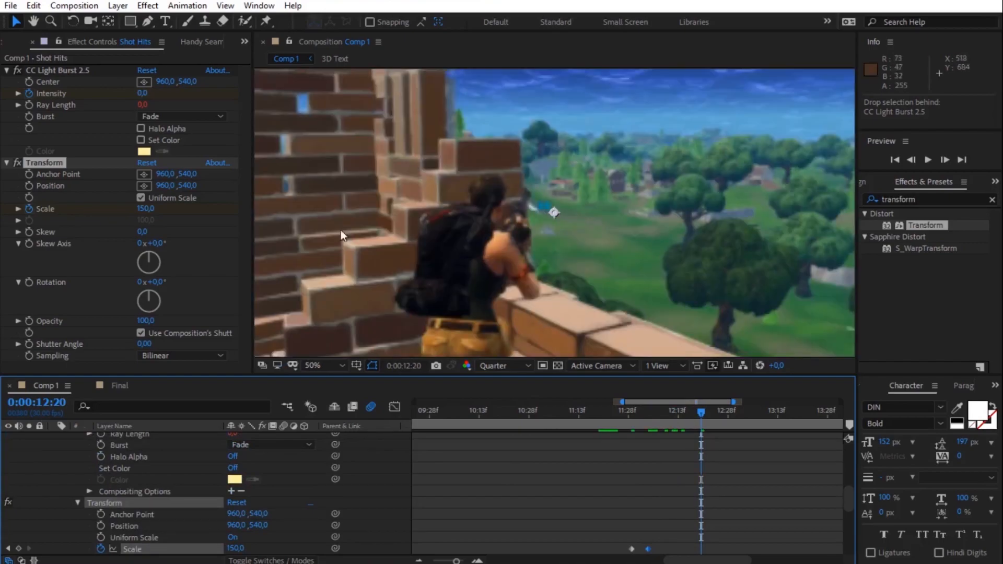
{"action": "key", "text": "comma"}
{"action": "key", "text": "comma"}
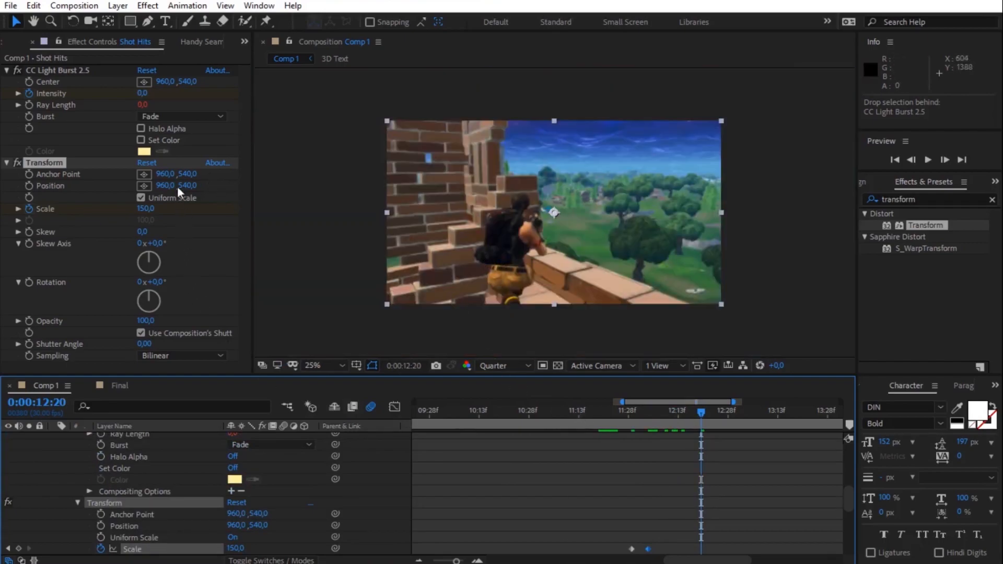
{"action": "left_click", "coordinate": [146, 208]}
{"action": "type", "text": "100"}
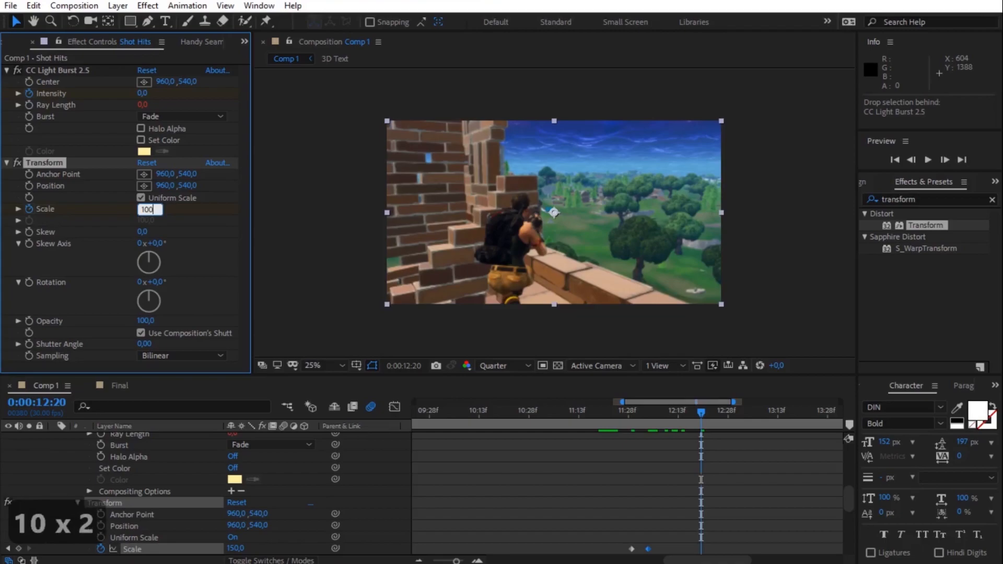
{"action": "key", "text": "Return"}
{"action": "left_click", "coordinate": [323, 365]}
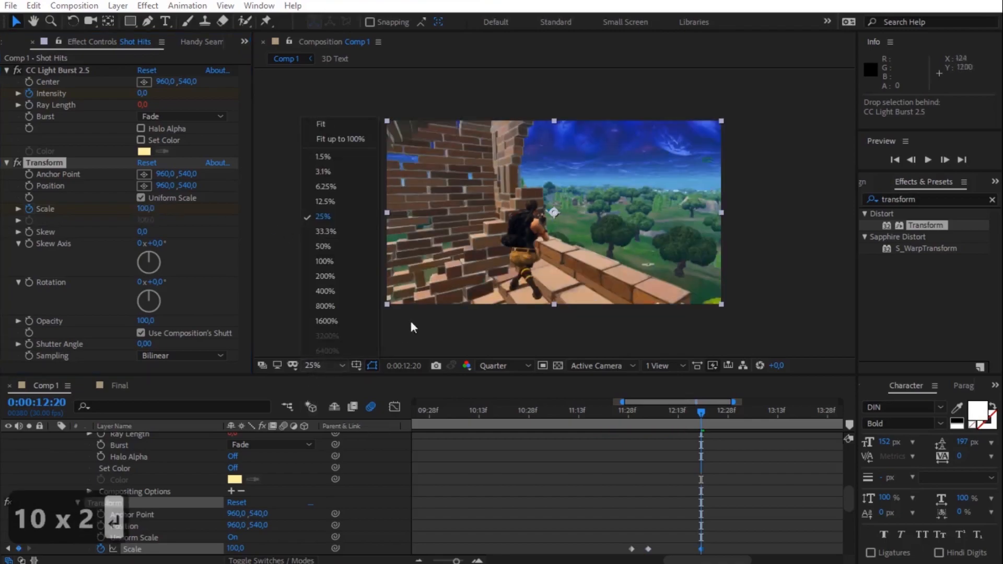
{"action": "left_click", "coordinate": [338, 139]}
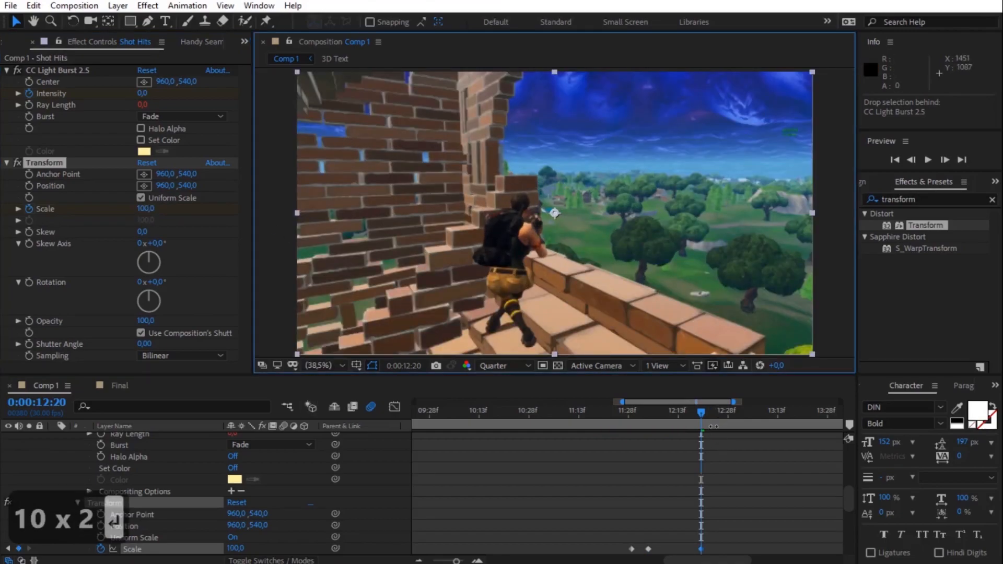
- Preview the Shot Hits zoom and light burst from shortly before the shot
{"action": "left_click_drag", "start_coordinate": [703, 415], "coordinate": [557, 406]}
{"action": "key", "text": "space"}
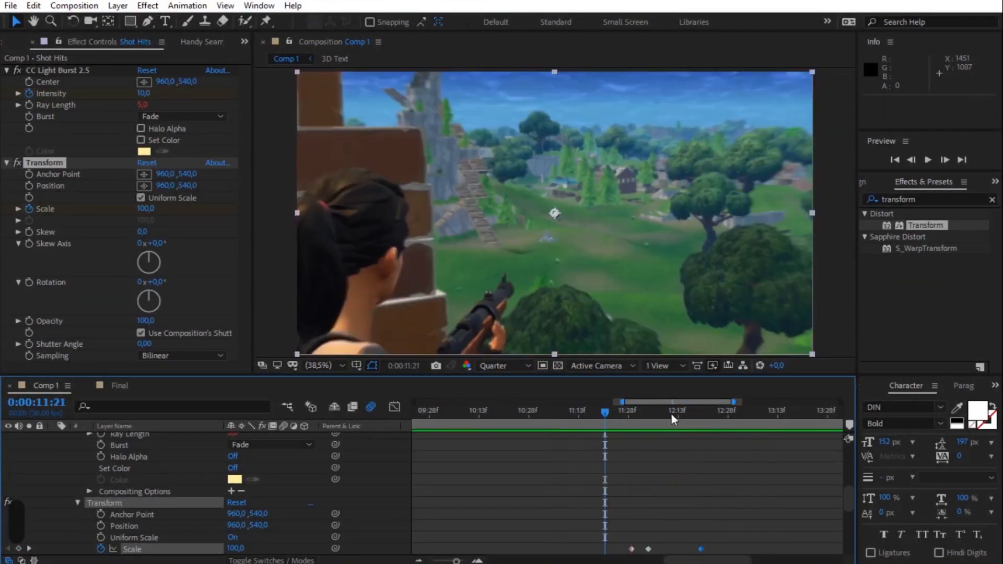
{"action": "left_click_drag", "start_coordinate": [606, 414], "coordinate": [564, 414]}
{"action": "key", "text": "space"}
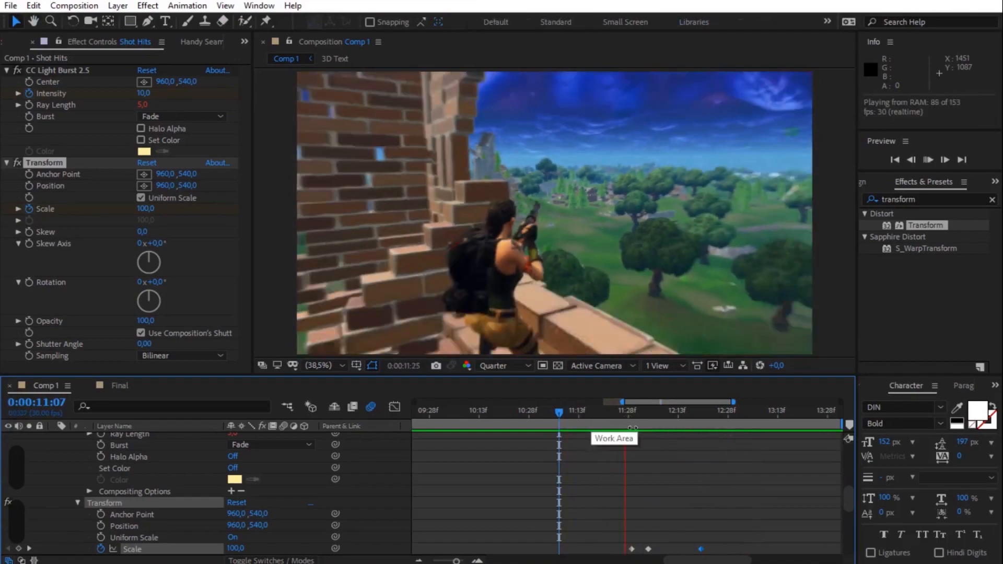
{"action": "key", "text": "space"}
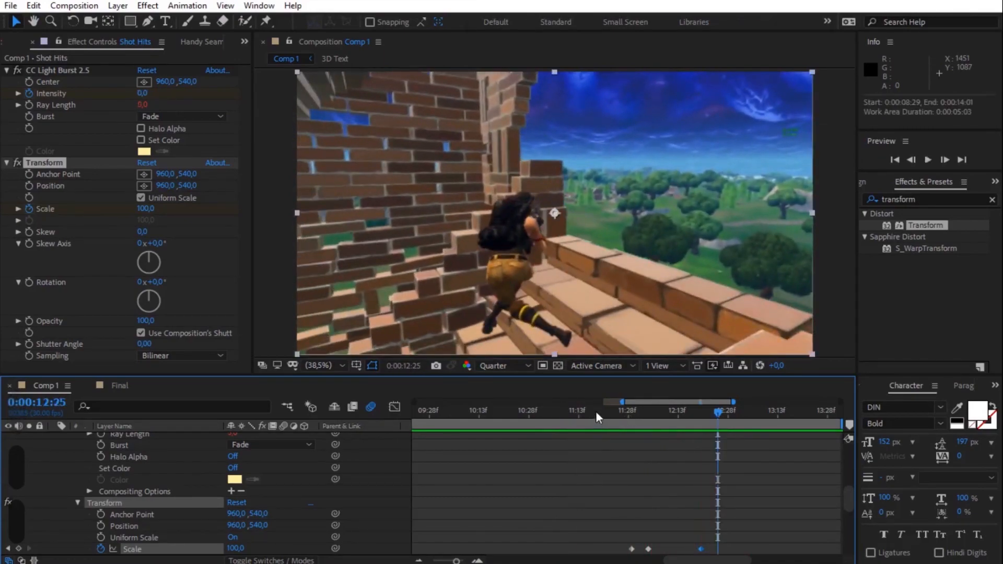
- Find the S_Shake effect and add it to Shot Hits below the Transform effect
{"action": "left_click", "coordinate": [595, 412]}
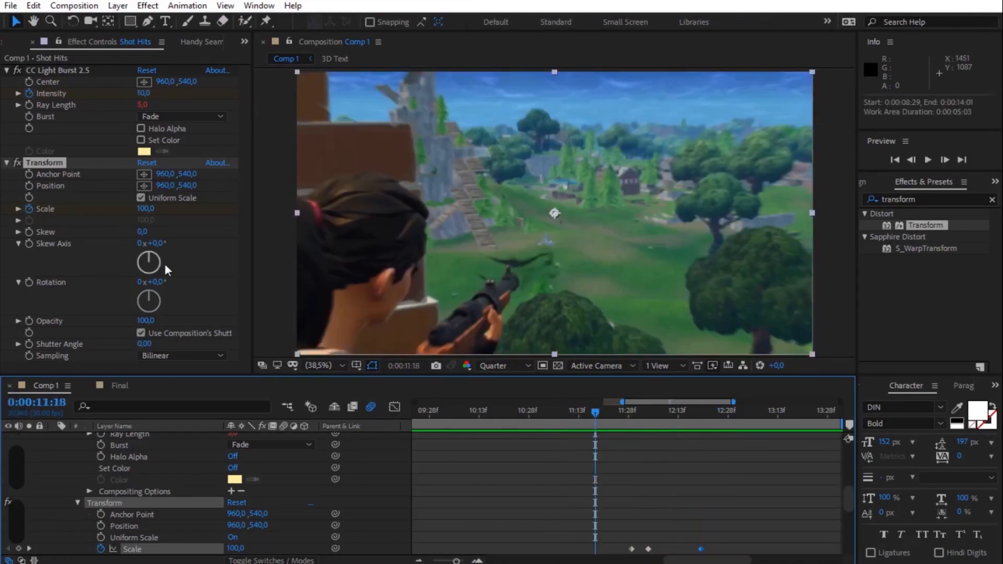
{"action": "left_click", "coordinate": [919, 200]}
{"action": "type", "text": "shake"}
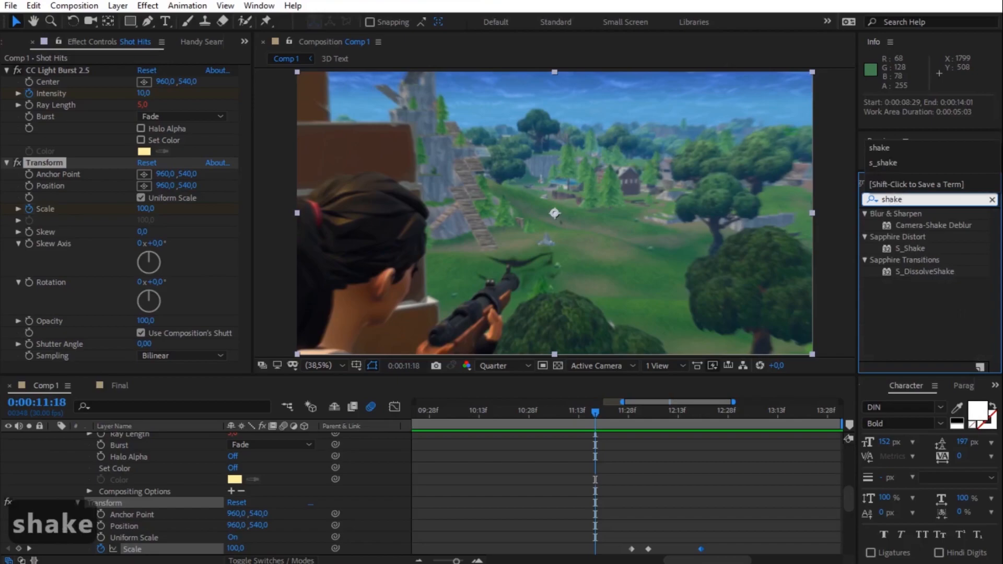
{"action": "left_click", "coordinate": [914, 249]}
{"action": "left_click_drag", "start_coordinate": [908, 249], "coordinate": [123, 327]}
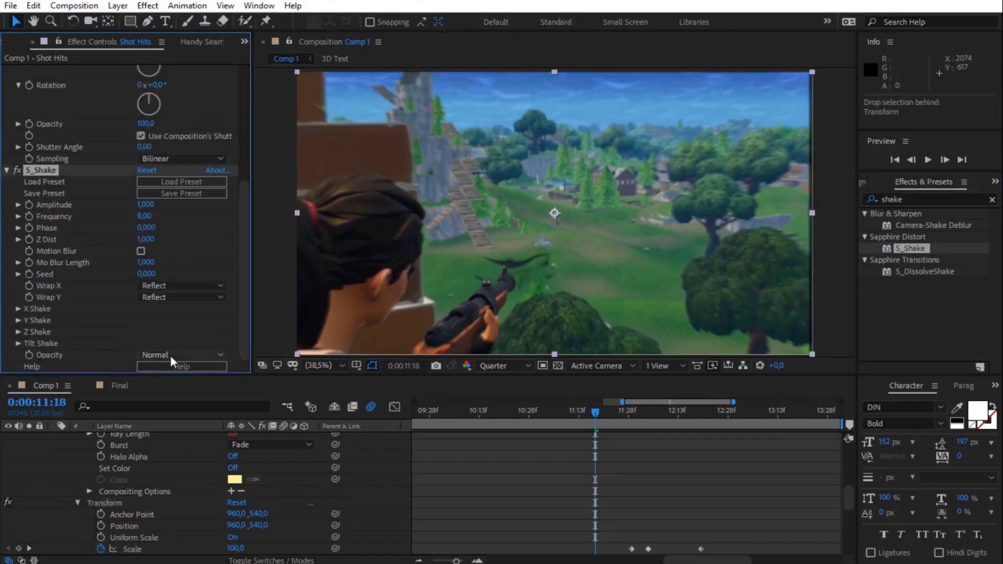
- Set the S_Shake Frequency to 4
{"action": "left_click", "coordinate": [145, 217]}
{"action": "type", "text": "4"}
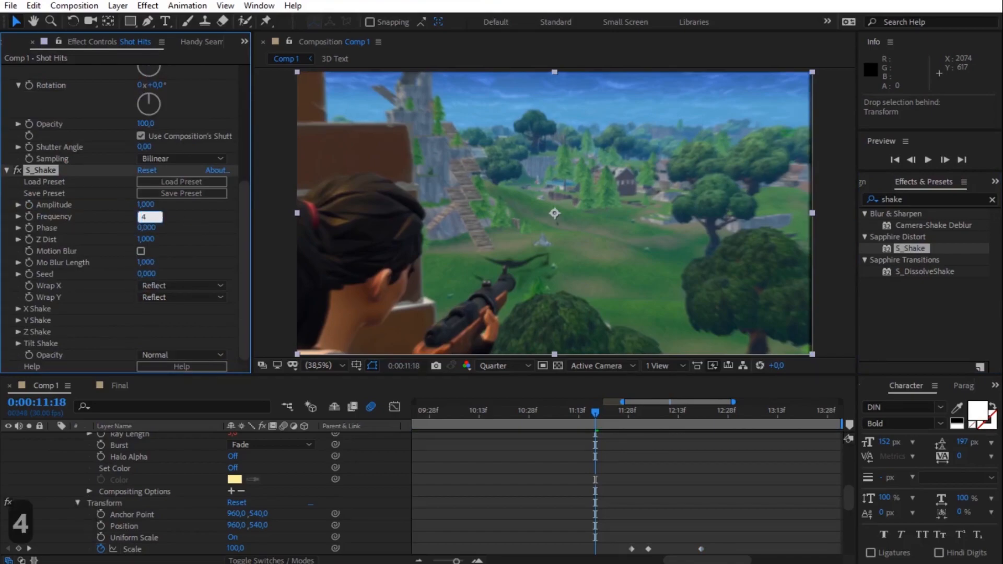
{"action": "left_click", "coordinate": [199, 220]}
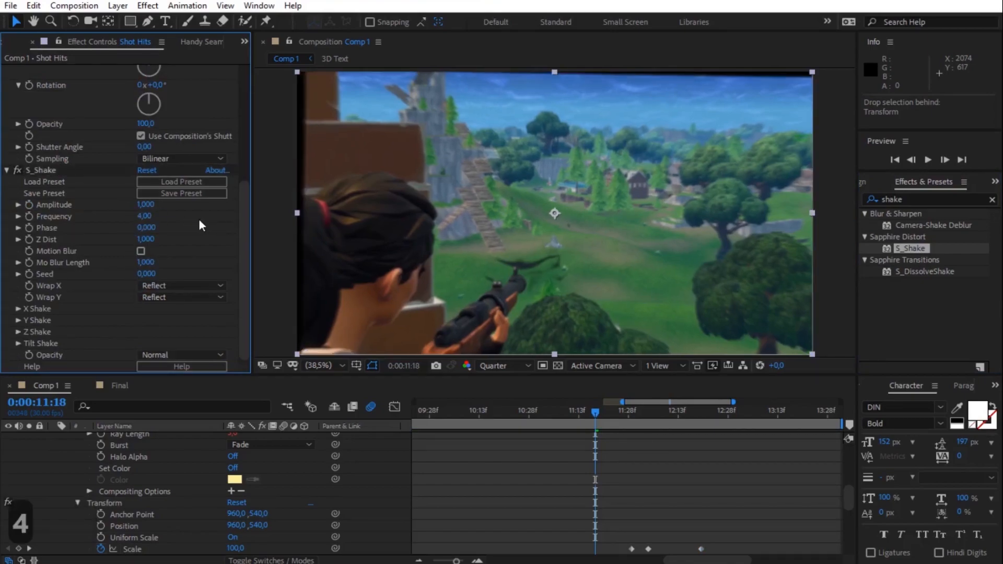
- Add an S_Shake Amplitude keyframe of 1 and place it at 0:00:12:04, in line with the Scale keyframe of 150
{"action": "left_click", "coordinate": [30, 203]}
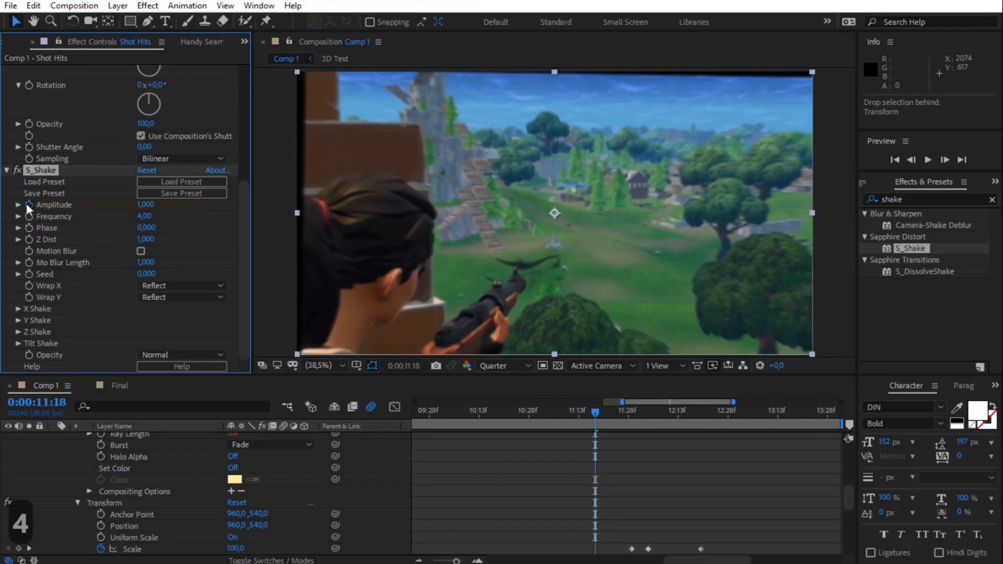
{"action": "left_click", "coordinate": [30, 205]}
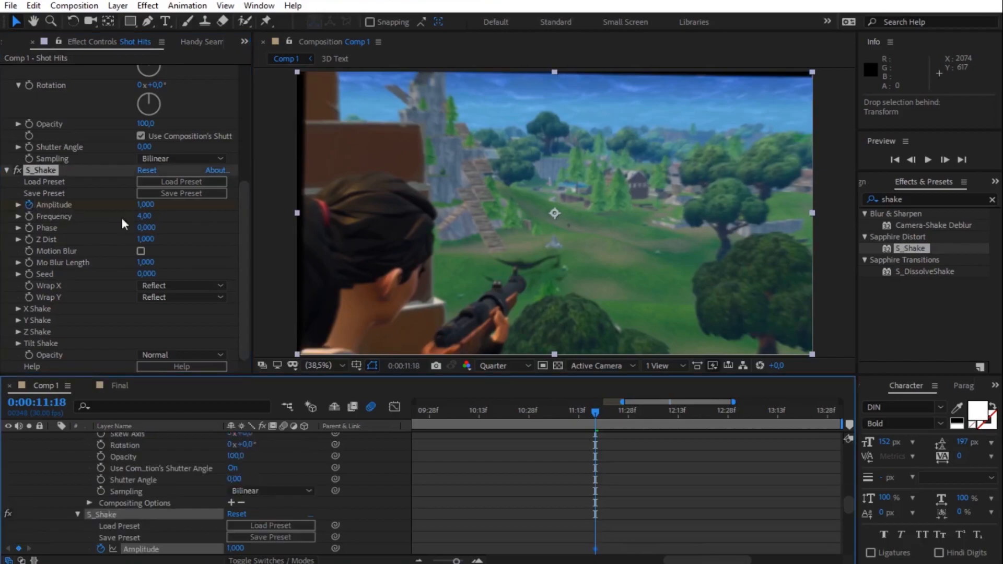
{"action": "scroll", "coordinate": [627, 494], "scroll_direction": "down", "scroll_amount": 3}
{"action": "scroll", "coordinate": [627, 493], "scroll_direction": "up", "scroll_amount": 6}
{"action": "scroll", "coordinate": [633, 493], "scroll_direction": "up", "scroll_amount": 3}
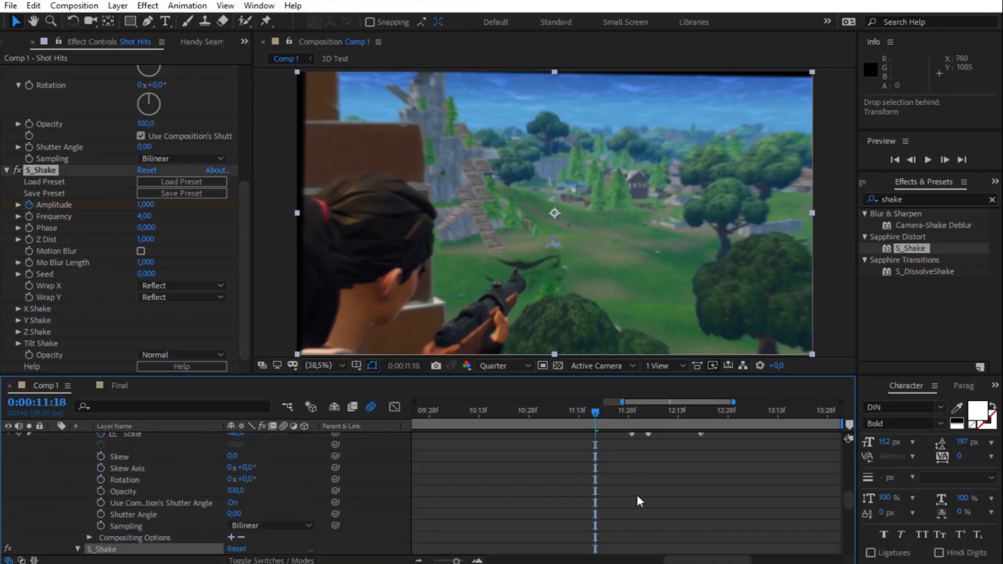
{"action": "left_click", "coordinate": [629, 415]}
{"action": "left_click_drag", "start_coordinate": [629, 415], "coordinate": [647, 415]}
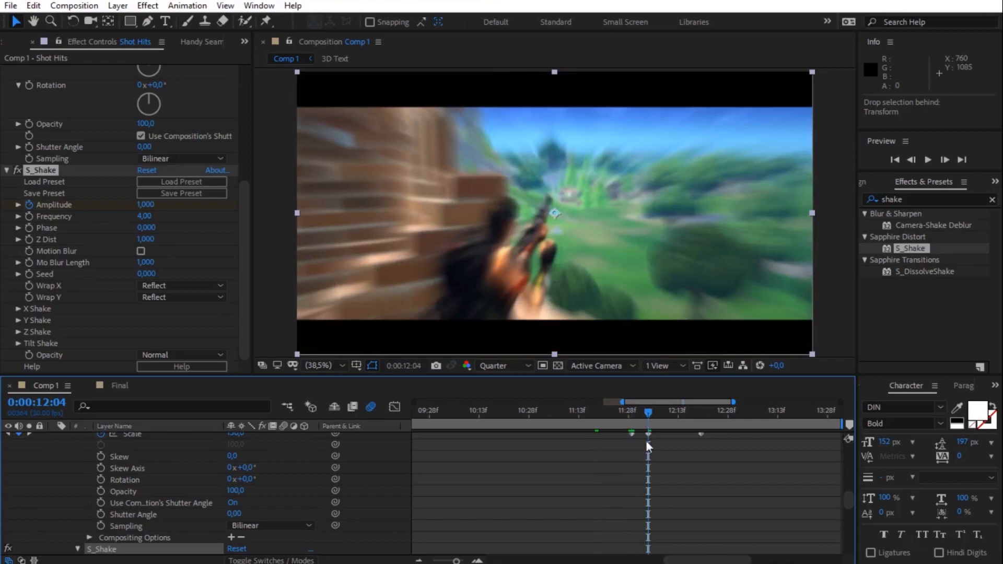
{"action": "scroll", "coordinate": [630, 474], "scroll_direction": "down", "scroll_amount": 3}
{"action": "left_click_drag", "start_coordinate": [600, 514], "coordinate": [641, 519]}
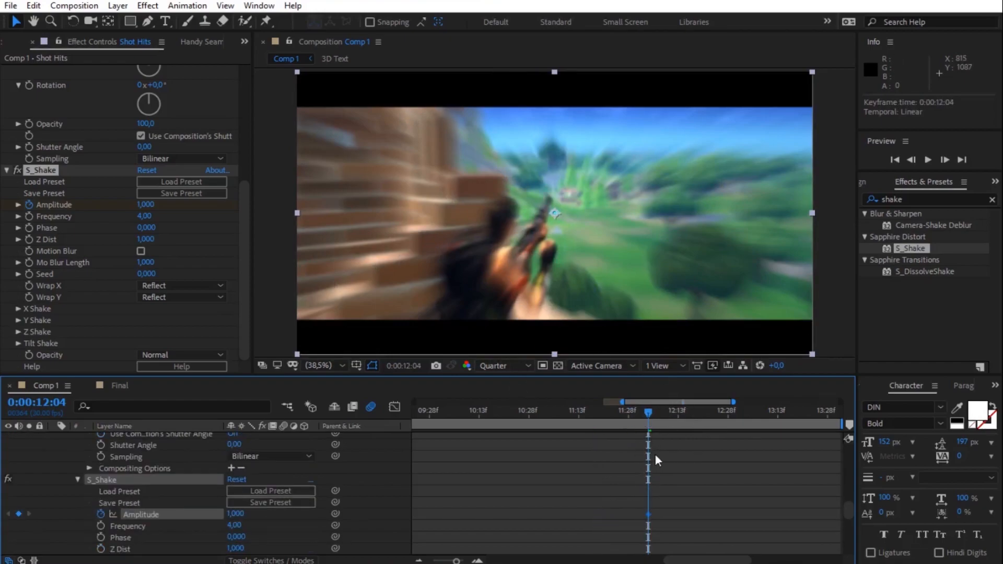
{"action": "scroll", "coordinate": [657, 488], "scroll_direction": "up", "scroll_amount": 5}
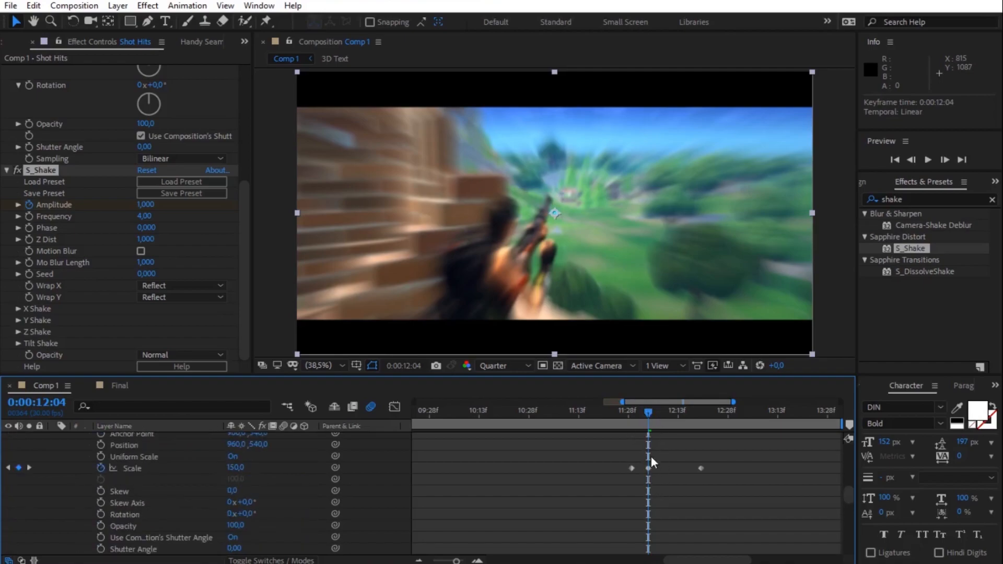
- Add S_Shake Amplitude keyframes of 0 at 0:00:11:29 and 0:00:12:20, in line with the outer Scale keyframes
{"action": "left_click_drag", "start_coordinate": [647, 411], "coordinate": [628, 410]}
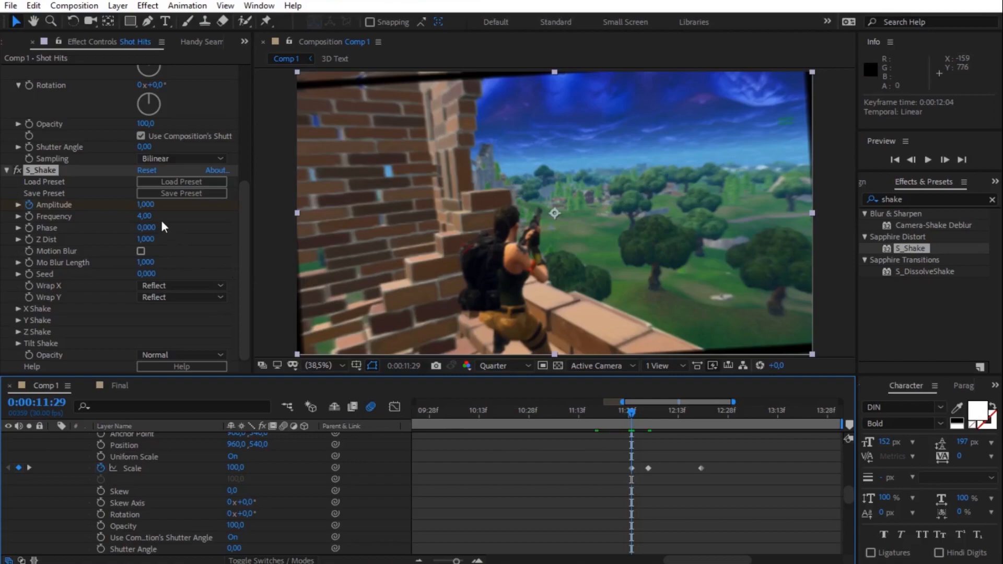
{"action": "left_click", "coordinate": [145, 207]}
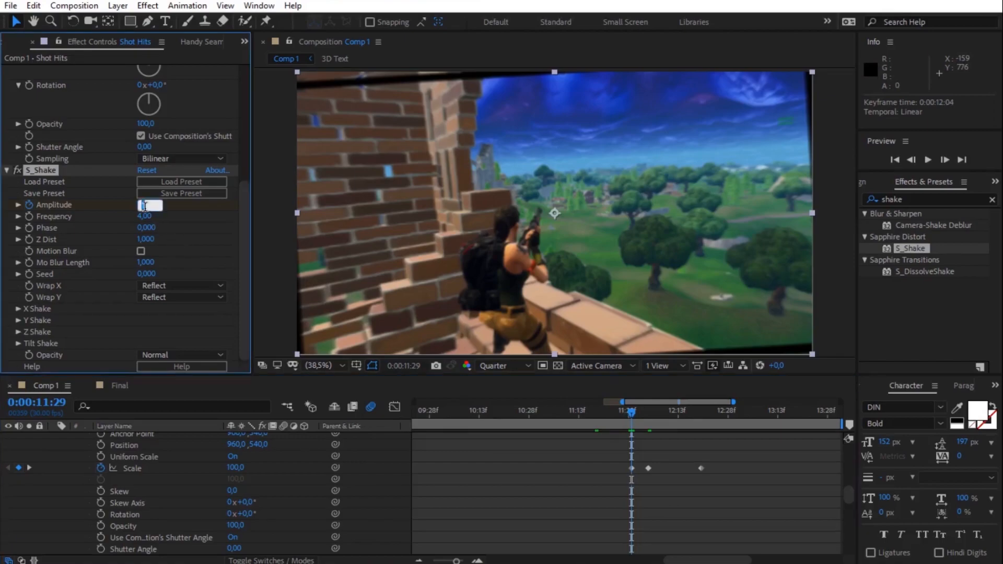
{"action": "type", "text": "0"}
{"action": "key", "text": "Return"}
{"action": "left_click_drag", "start_coordinate": [688, 410], "coordinate": [700, 413]}
{"action": "left_click", "coordinate": [147, 205]}
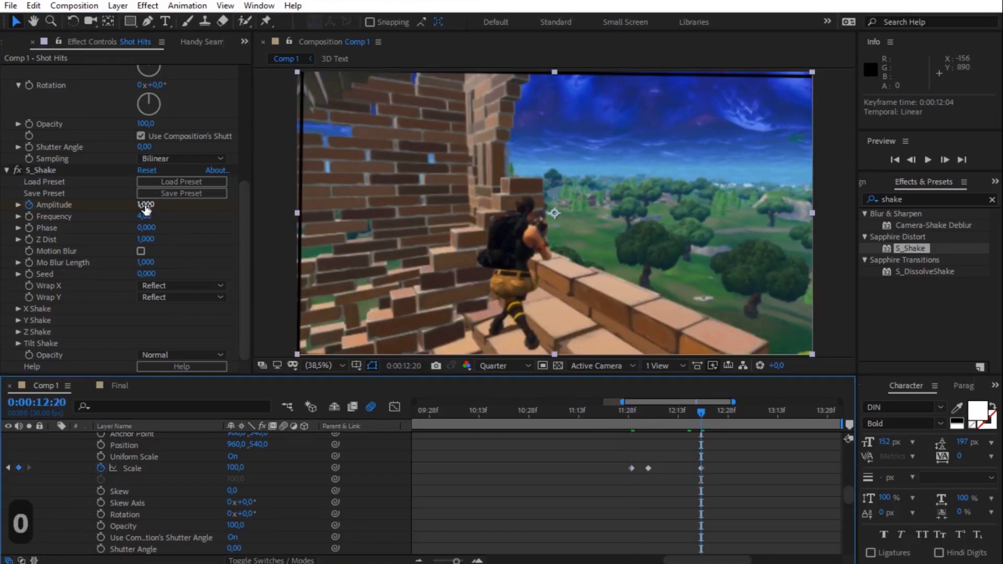
{"action": "type", "text": "0"}
{"action": "key", "text": "Return"}
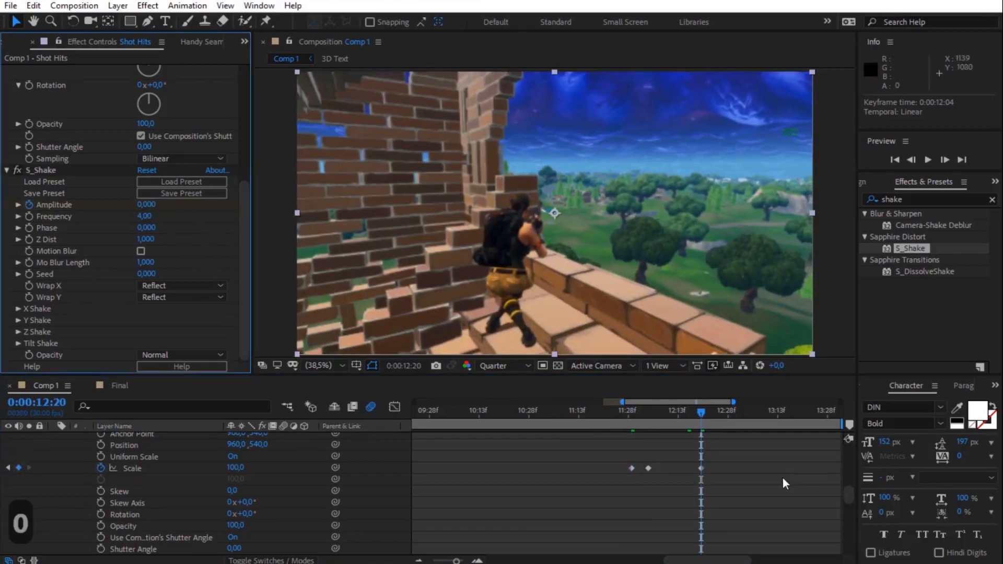
- Apply Easy Ease to all the Scale keyframes and all the S_Shake Amplitude keyframes on Shot Hits
{"action": "scroll", "coordinate": [738, 482], "scroll_direction": "down", "scroll_amount": 5}
{"action": "scroll", "coordinate": [709, 488], "scroll_direction": "up", "scroll_amount": 3}
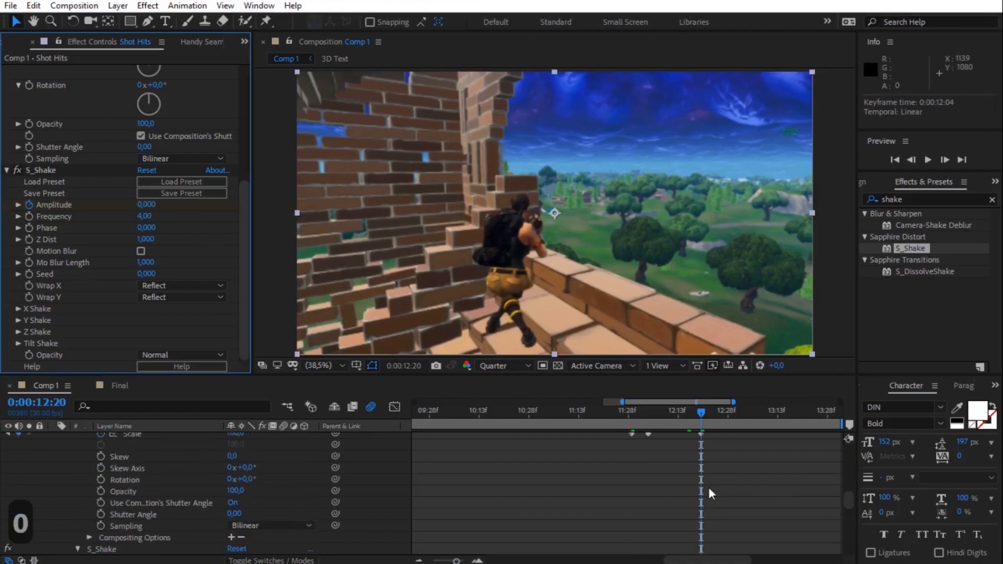
{"action": "scroll", "coordinate": [713, 468], "scroll_direction": "up", "scroll_amount": 2}
{"action": "left_click_drag", "start_coordinate": [726, 469], "coordinate": [622, 461]}
{"action": "key", "text": "F9"}
{"action": "scroll", "coordinate": [708, 474], "scroll_direction": "down", "scroll_amount": 4}
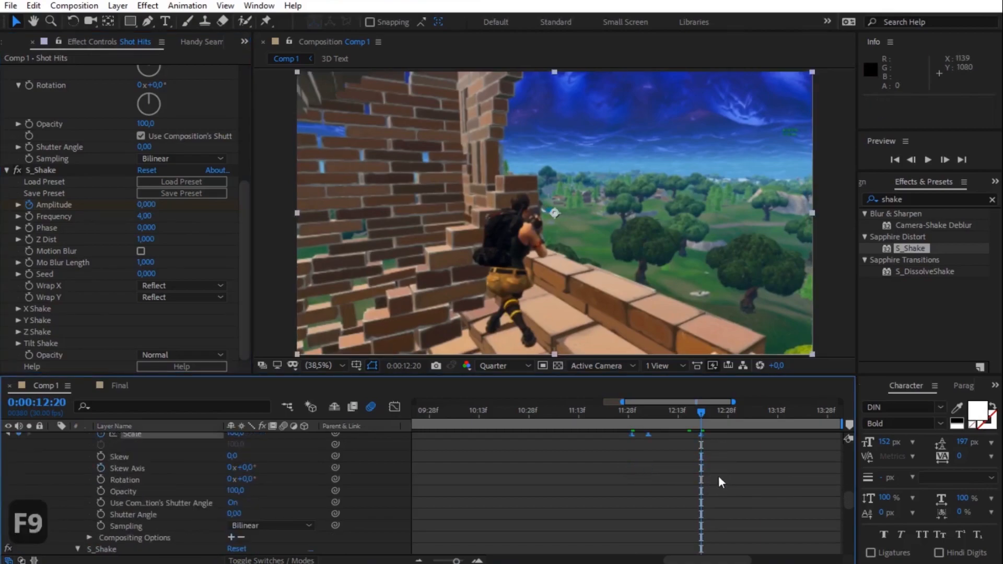
{"action": "left_click_drag", "start_coordinate": [717, 517], "coordinate": [628, 510]}
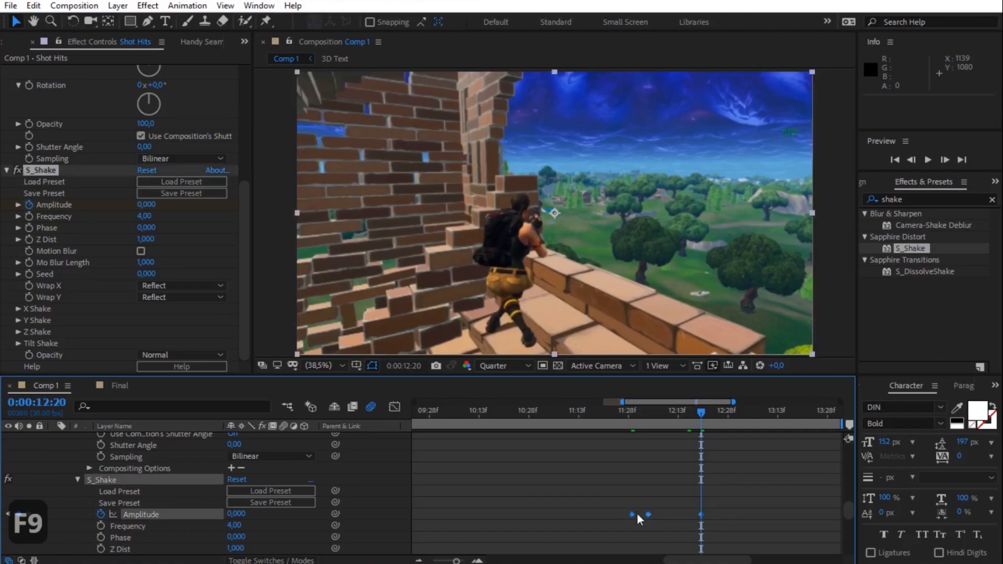
{"action": "key", "text": "F9"}
- Preview the shake on the shot from 0:00:11:16
{"action": "left_click", "coordinate": [590, 410]}
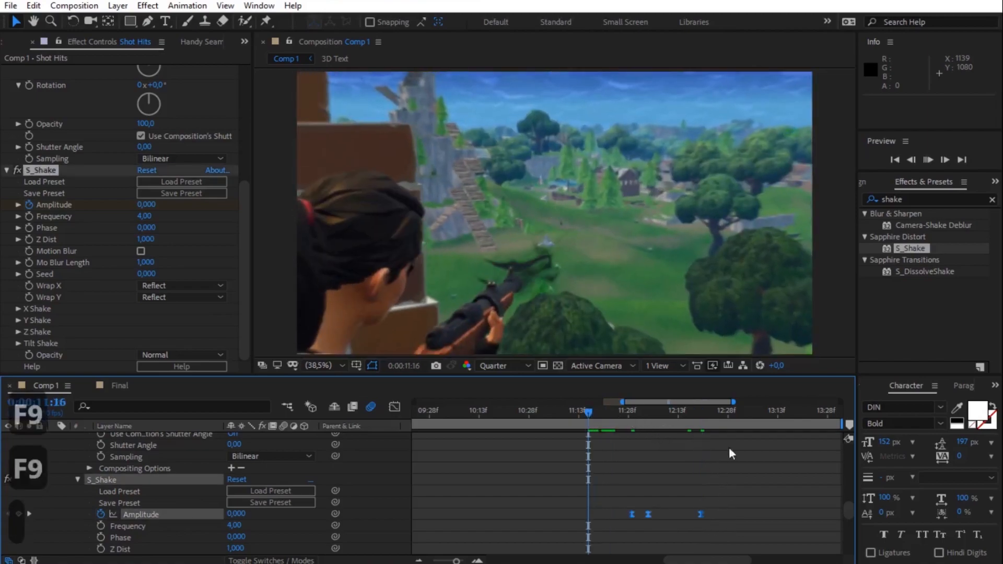
{"action": "key", "text": "space"}
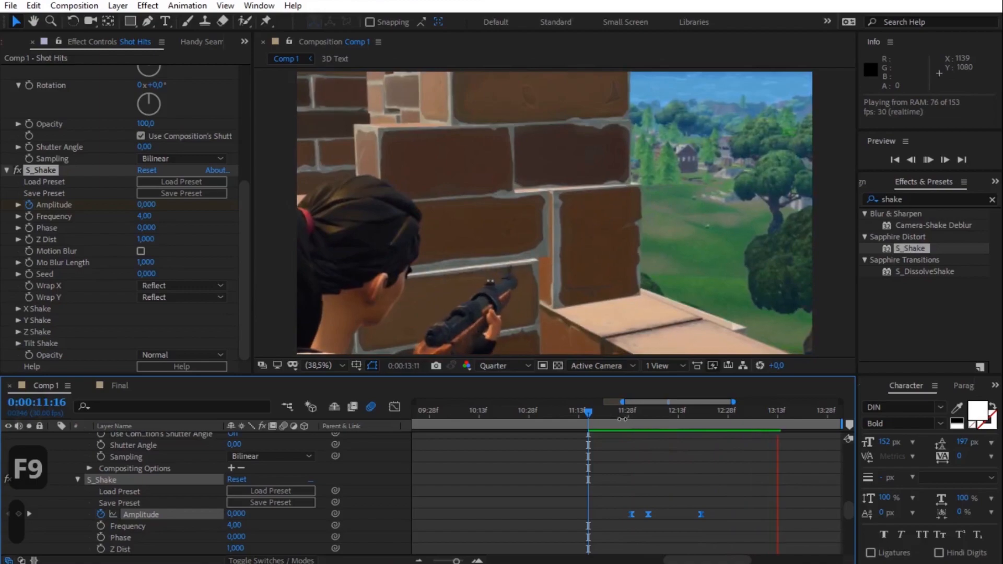
{"action": "left_click", "coordinate": [609, 414]}
- Set the S_Shake Amplitude keyframe at 0:00:12:04 to 2
{"action": "left_click", "coordinate": [646, 410]}
{"action": "key", "text": "ctrl+z"}
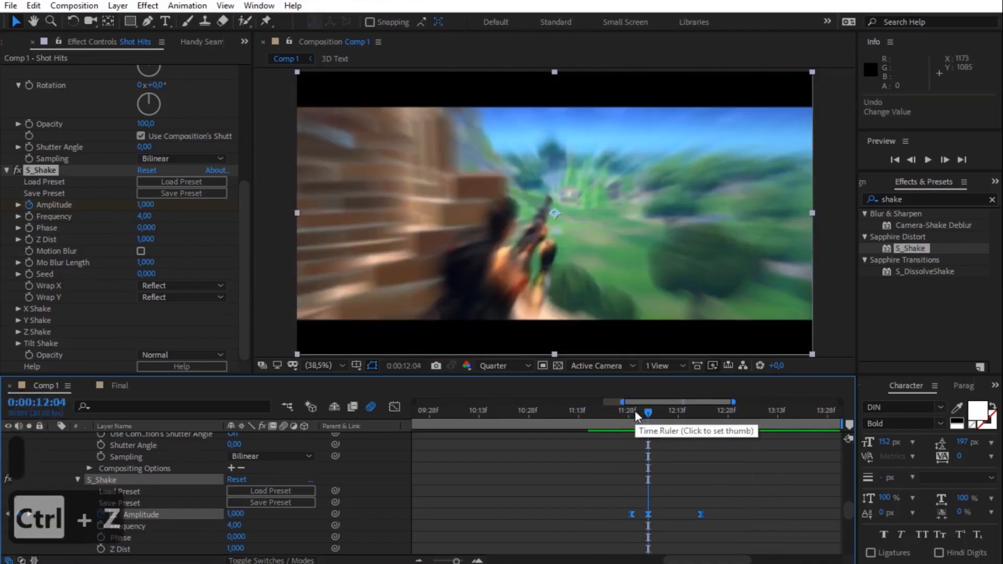
{"action": "left_click", "coordinate": [660, 498]}
{"action": "double_click", "coordinate": [648, 515]}
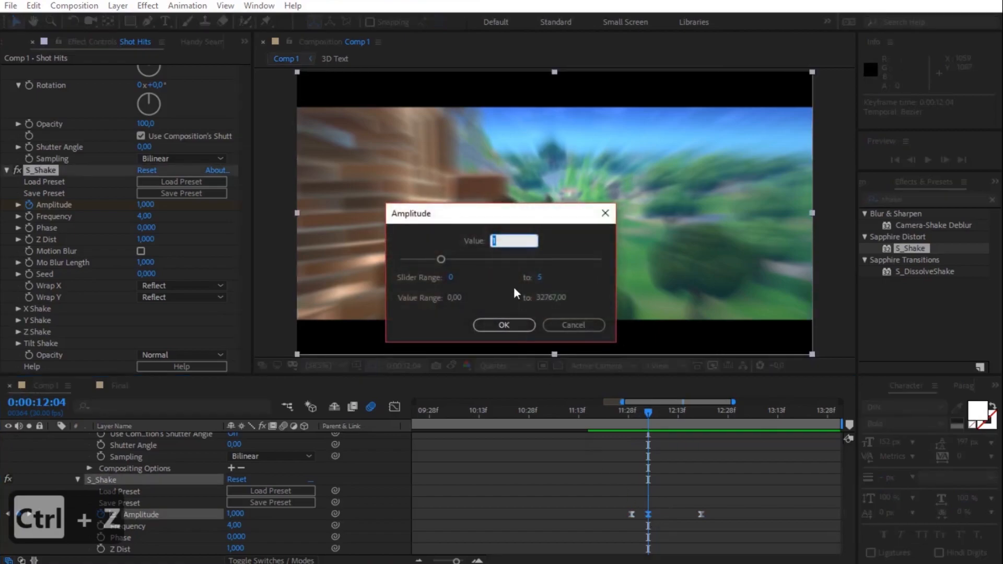
{"action": "type", "text": "2"}
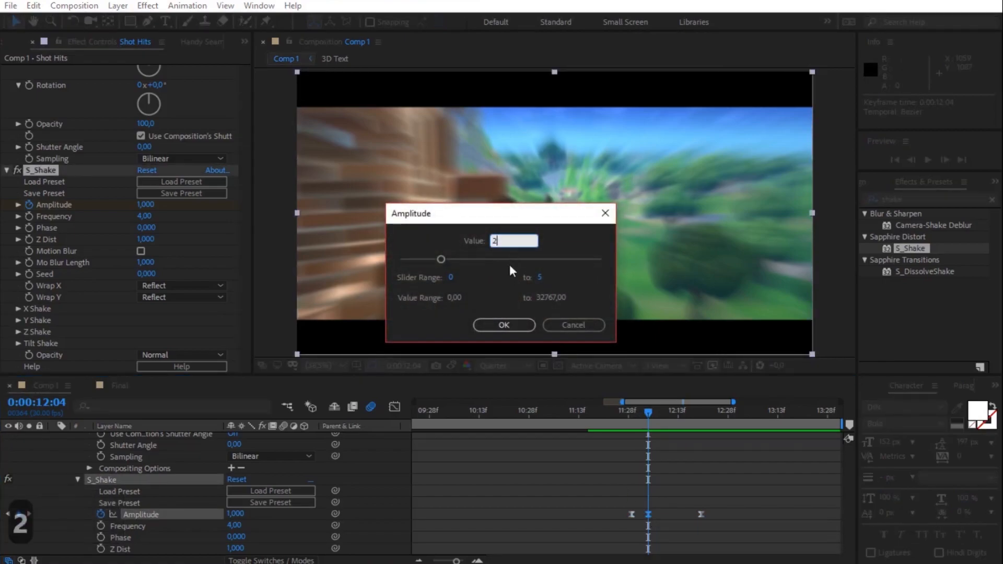
{"action": "left_click", "coordinate": [510, 325]}
- Preview the stronger shake on the shot from 0:00:11:19
{"action": "left_click", "coordinate": [600, 410]}
{"action": "key", "text": "space"}
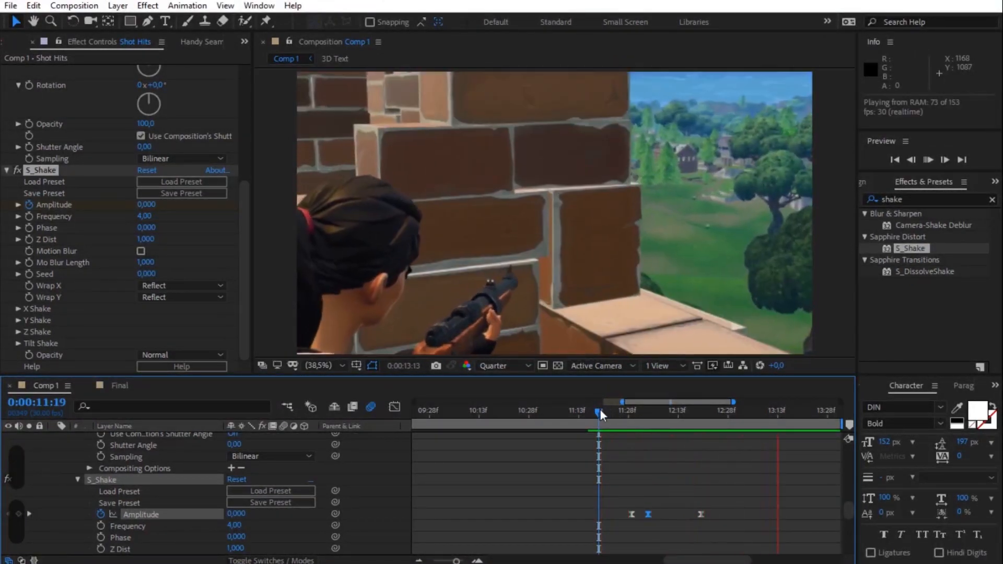
{"action": "left_click", "coordinate": [599, 410]}
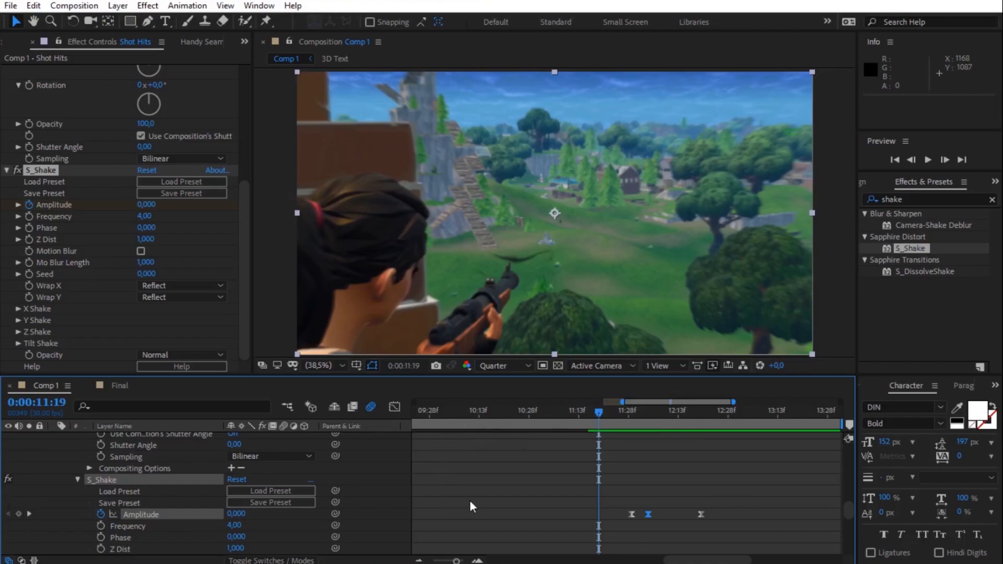
- Find the S_TimeWarpRGB effect and add it to Shot Hits below S_Shake
{"action": "left_click", "coordinate": [918, 199]}
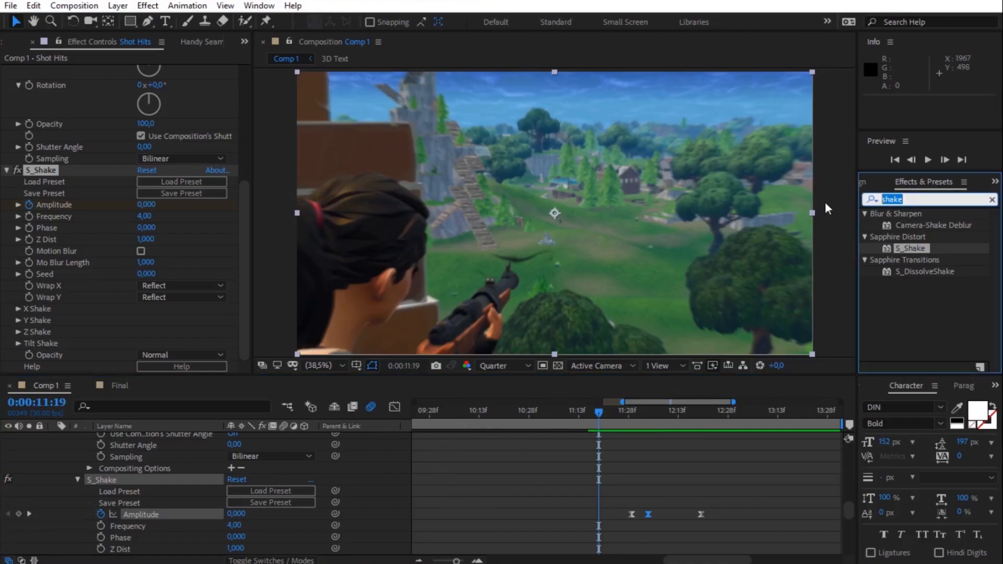
{"action": "type", "text": "timewa"}
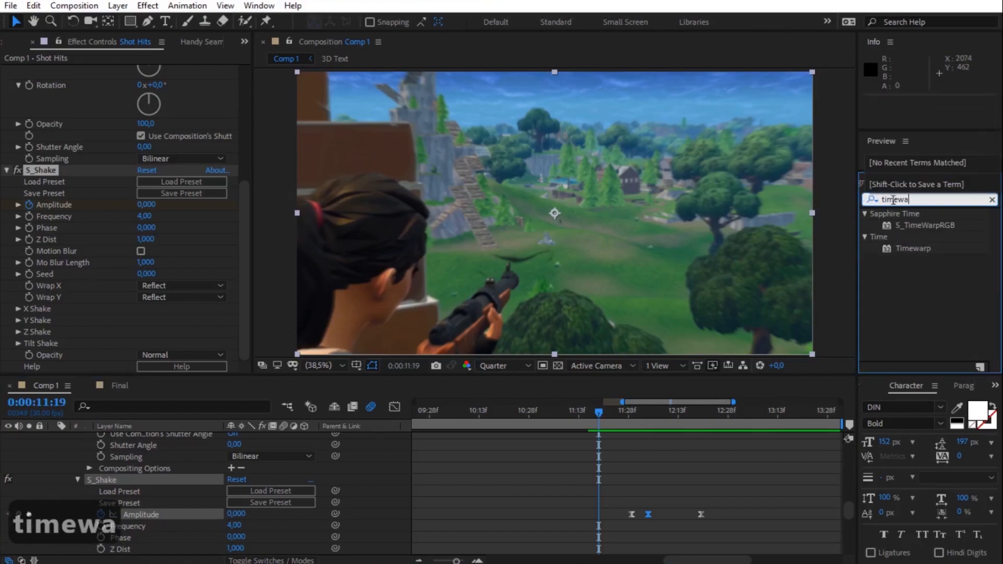
{"action": "left_click", "coordinate": [926, 228]}
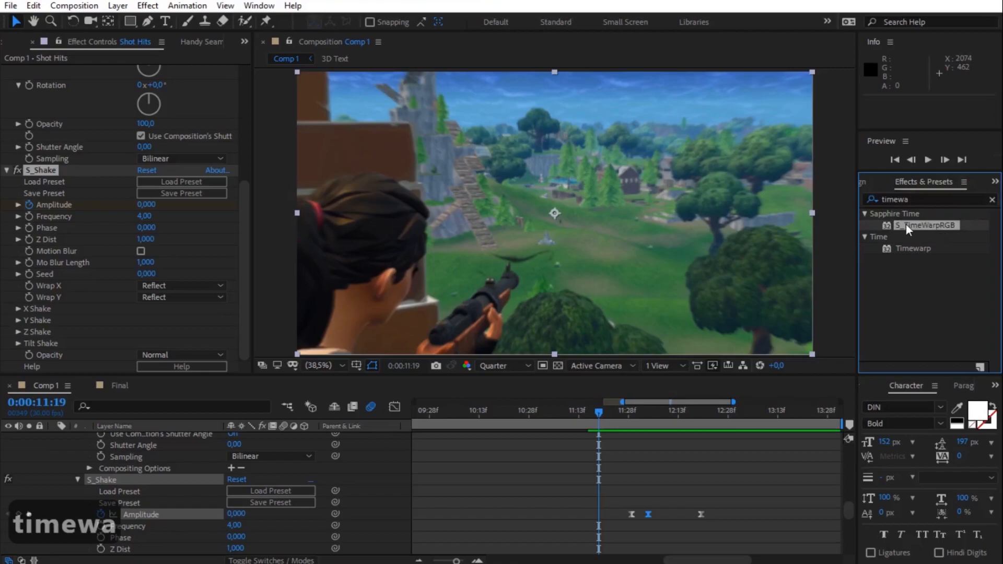
{"action": "left_click_drag", "start_coordinate": [908, 230], "coordinate": [89, 344]}
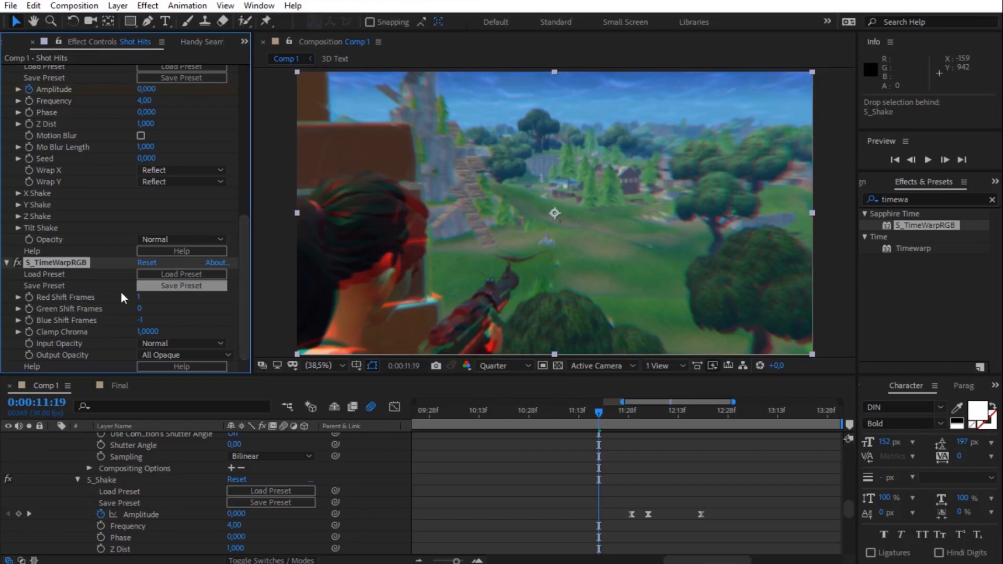
- Keyframe the S_TimeWarpRGB Red Shift Frames and Blue Shift Frames at 0 at 0:00:11:29, in line with the first Amplitude keyframe
{"action": "left_click_drag", "start_coordinate": [599, 415], "coordinate": [624, 416]}
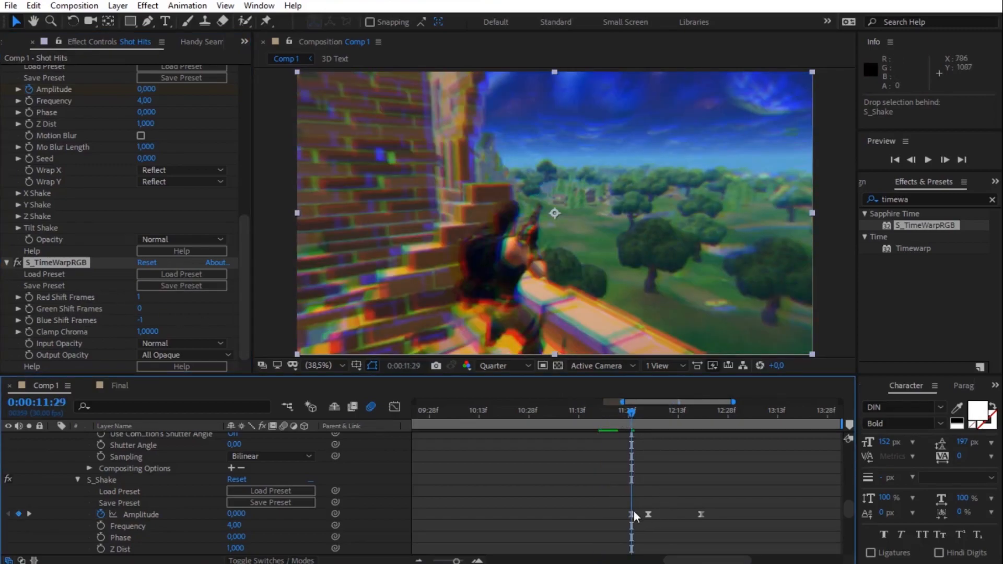
{"action": "left_click", "coordinate": [29, 296]}
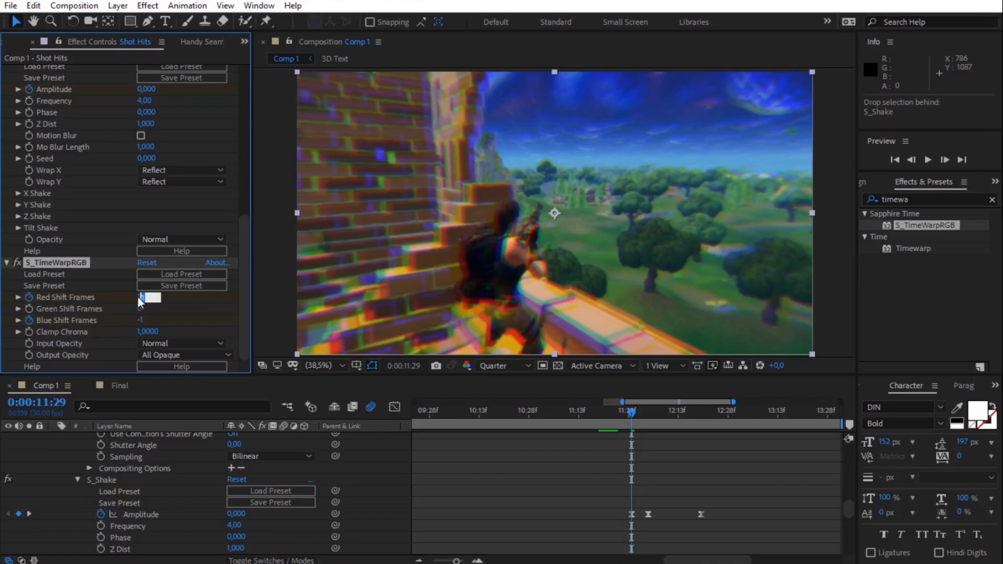
{"action": "type", "text": "0"}
{"action": "left_click", "coordinate": [140, 320]}
{"action": "type", "text": "0"}
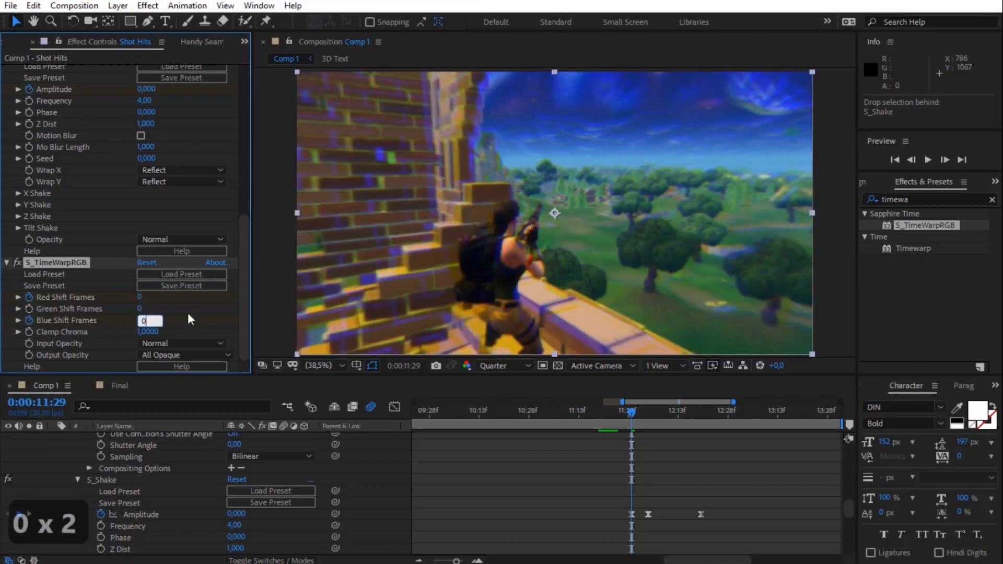
{"action": "left_click", "coordinate": [190, 313]}
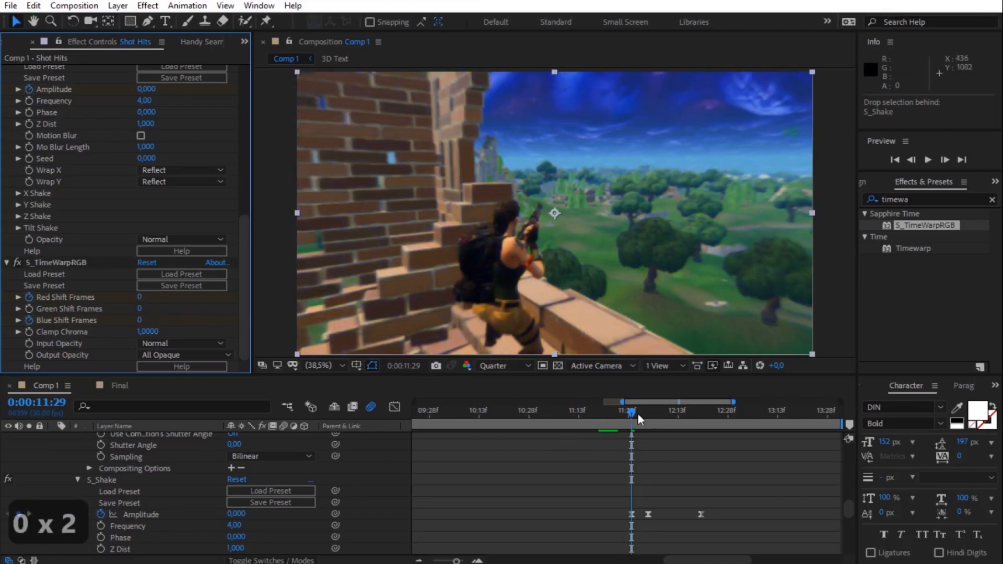
- At 0:00:12:04, set Red Shift Frames to 1 and Blue Shift Frames to -1
{"action": "left_click_drag", "start_coordinate": [634, 413], "coordinate": [648, 415]}
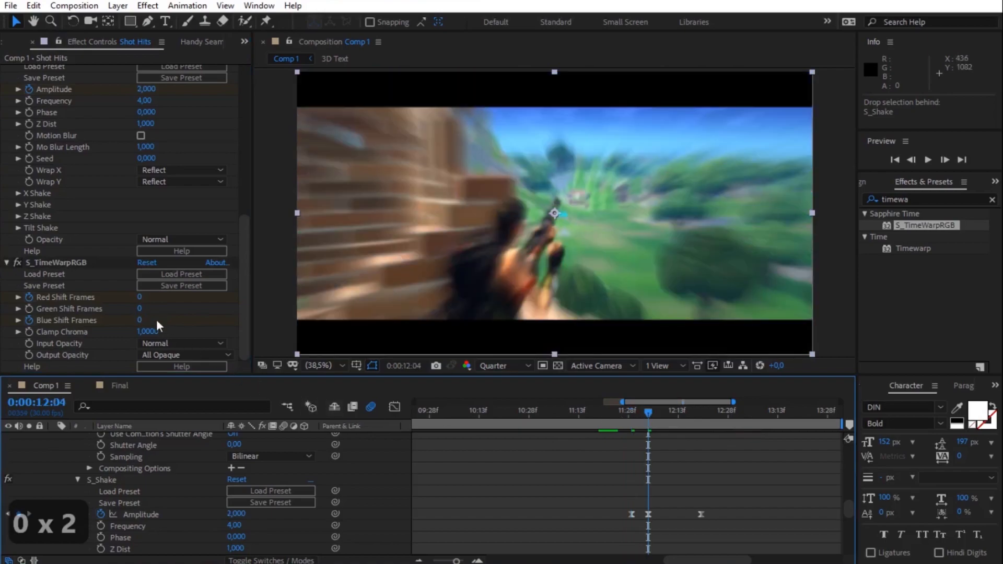
{"action": "left_click", "coordinate": [140, 299]}
{"action": "type", "text": "1"}
{"action": "left_click", "coordinate": [141, 319]}
{"action": "type", "text": "-1"}
{"action": "key", "text": "Return"}
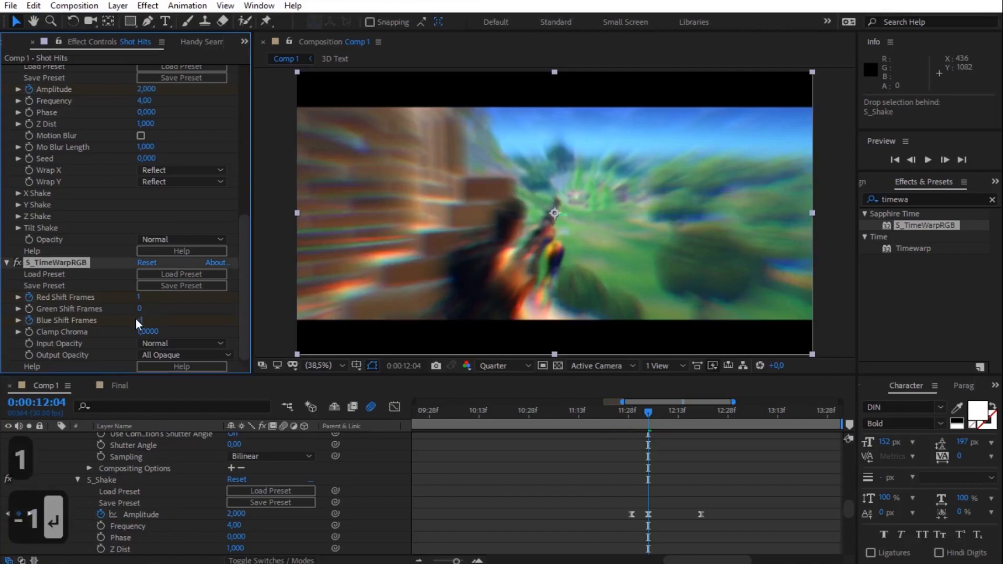
- At 0:00:12:20, set both Red Shift Frames and Blue Shift Frames back to 0
{"action": "left_click_drag", "start_coordinate": [648, 412], "coordinate": [700, 413]}
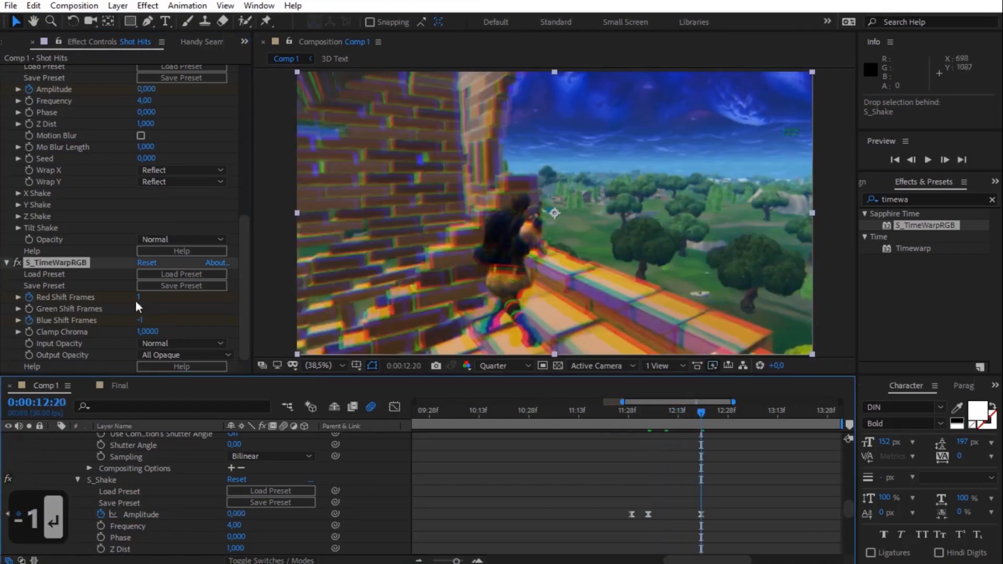
{"action": "left_click", "coordinate": [139, 297]}
{"action": "type", "text": "0"}
{"action": "left_click", "coordinate": [140, 320]}
{"action": "type", "text": "0"}
{"action": "left_click", "coordinate": [191, 318]}
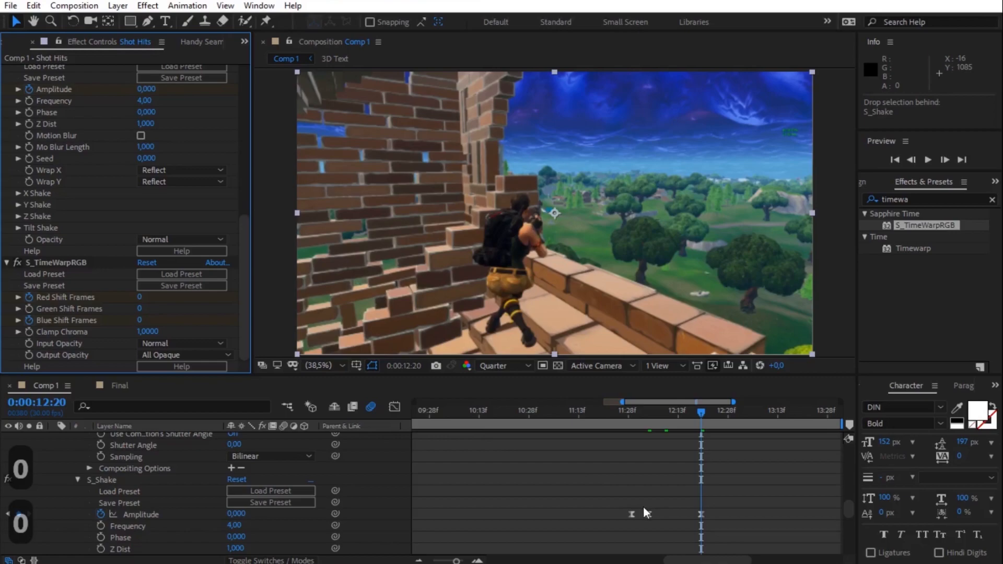
- Apply Easy Ease to all Red and Blue Shift Frames keyframes and preview the shot from 0:00:11:15
{"action": "scroll", "coordinate": [643, 506], "scroll_direction": "down", "scroll_amount": 10}
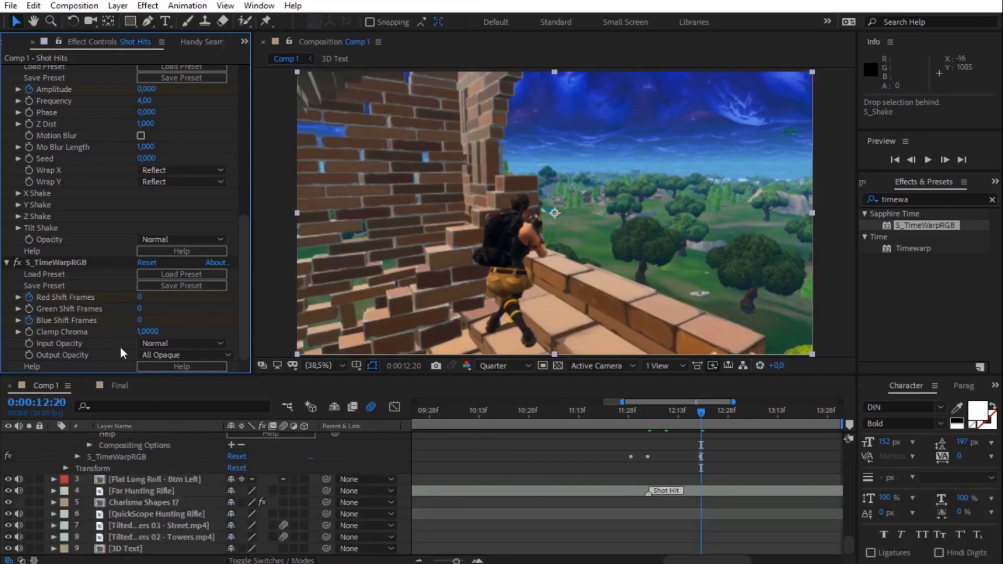
{"action": "left_click", "coordinate": [75, 297]}
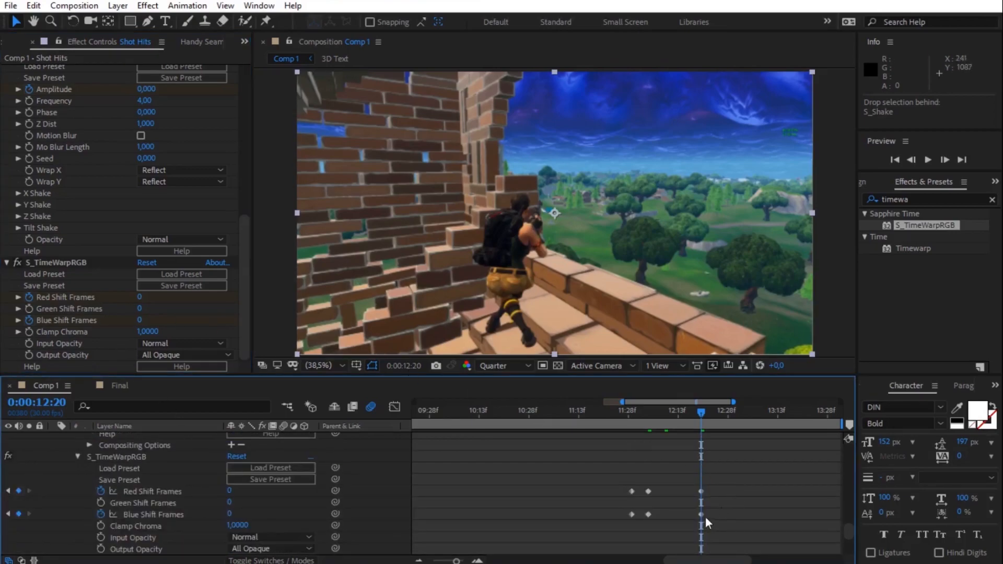
{"action": "left_click_drag", "start_coordinate": [710, 514], "coordinate": [626, 487]}
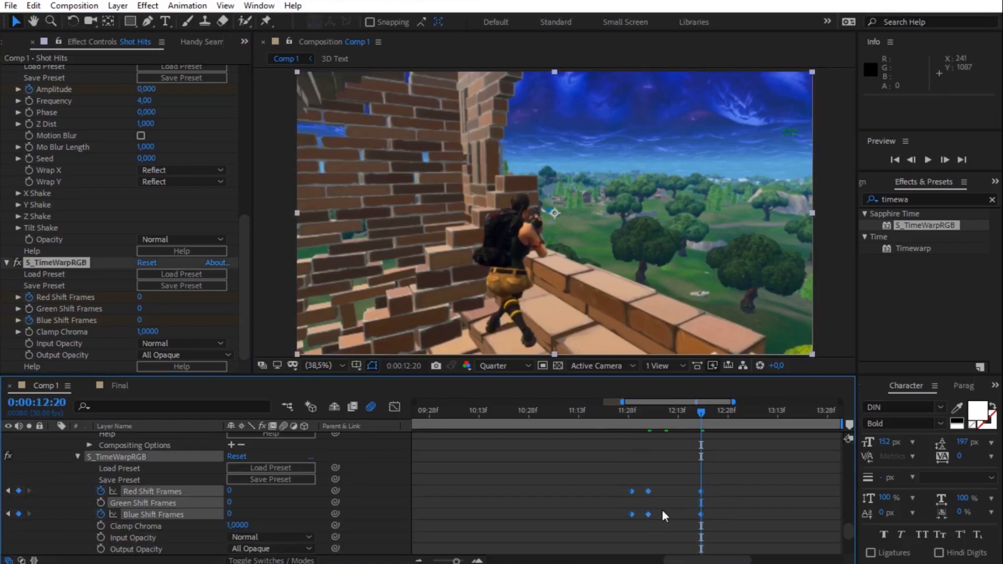
{"action": "key", "text": "F9"}
{"action": "left_click_drag", "start_coordinate": [616, 407], "coordinate": [585, 406]}
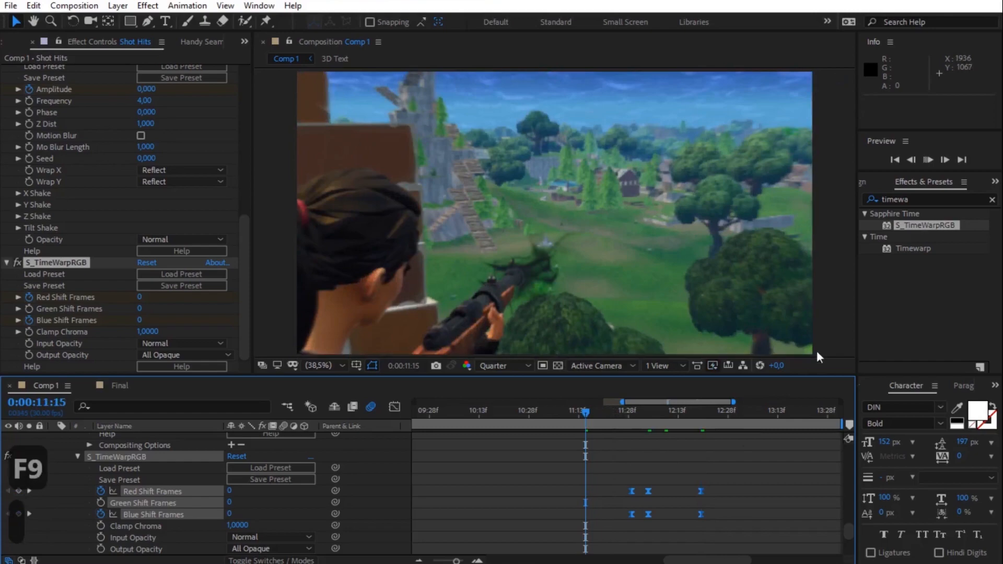
{"action": "key", "text": "space"}
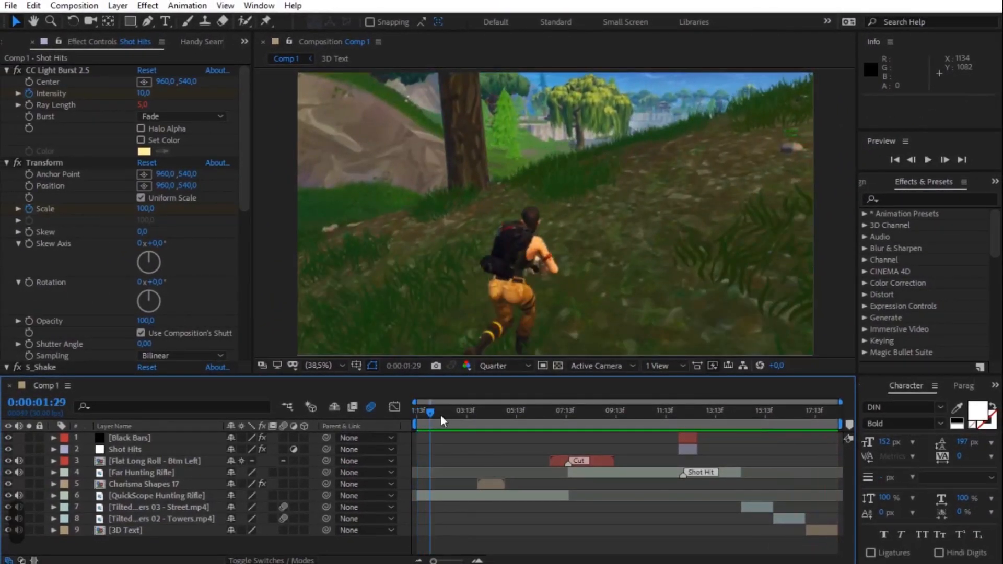
- Create a new adjustment layer at the top of Comp 1 and name it Looks
{"action": "left_click_drag", "start_coordinate": [430, 413], "coordinate": [395, 412]}
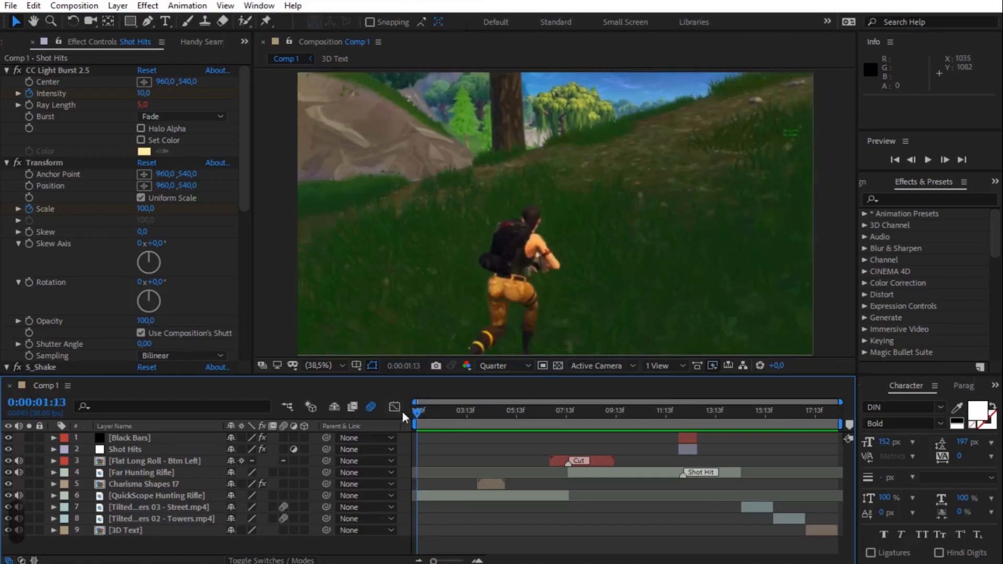
{"action": "right_click", "coordinate": [138, 547]}
{"action": "mouse_move", "coordinate": [188, 394]}
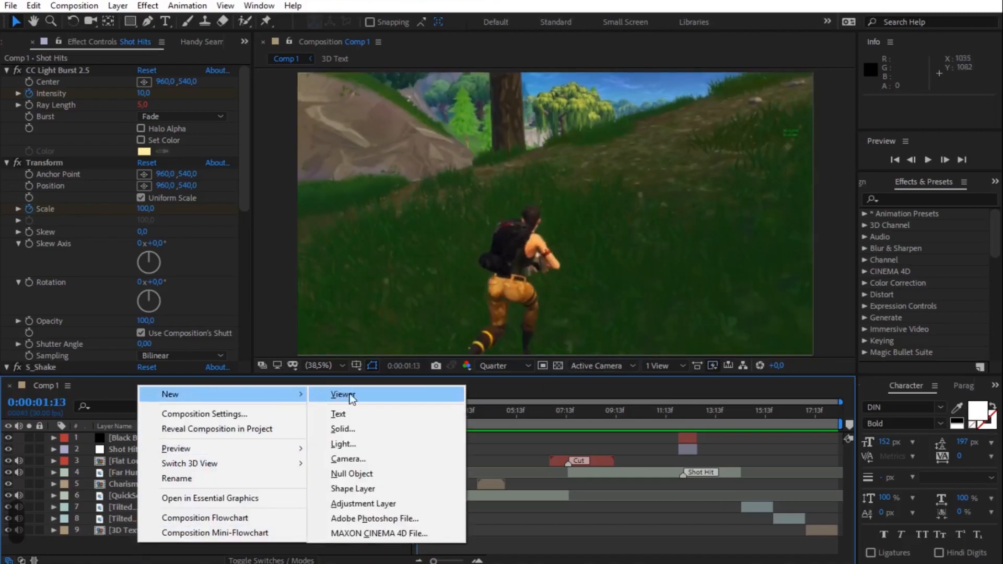
{"action": "left_click", "coordinate": [365, 505]}
{"action": "key", "text": "Return"}
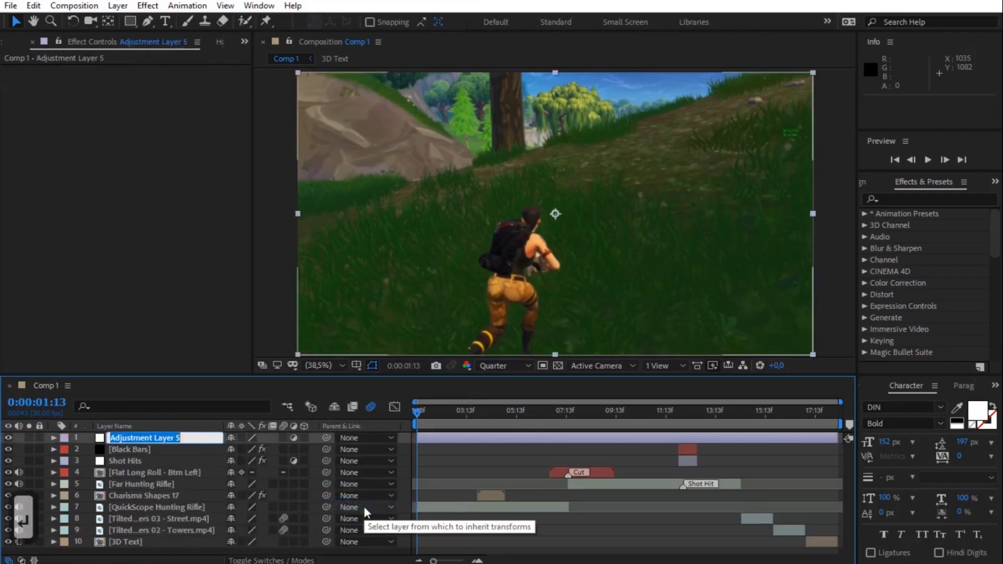
{"action": "type", "text": "Looks"}
{"action": "key", "text": "Return"}
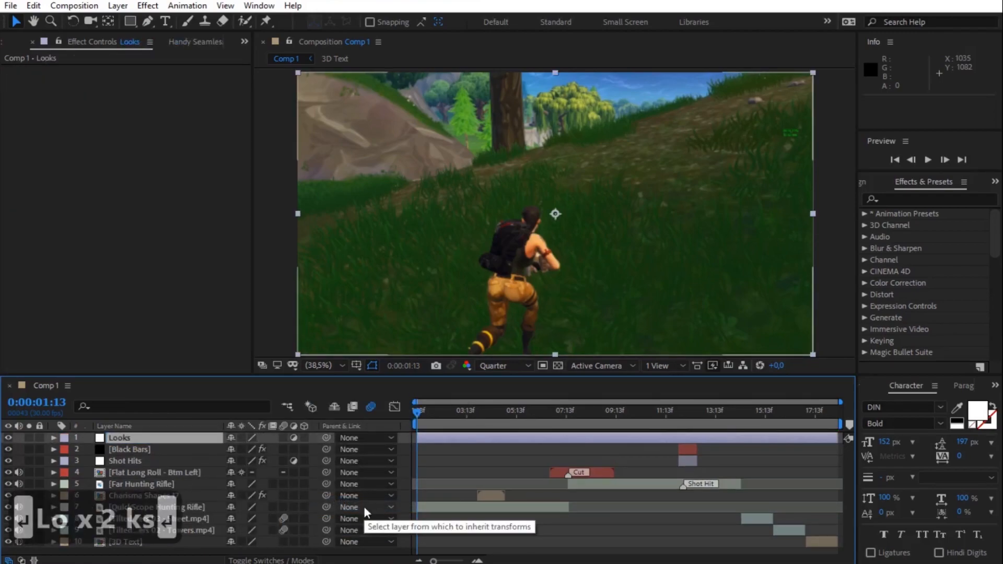
- Find the Magic Bullet Looks effect and apply it to the Looks adjustment layer
{"action": "left_click", "coordinate": [900, 200]}
{"action": "type", "text": "loo"}
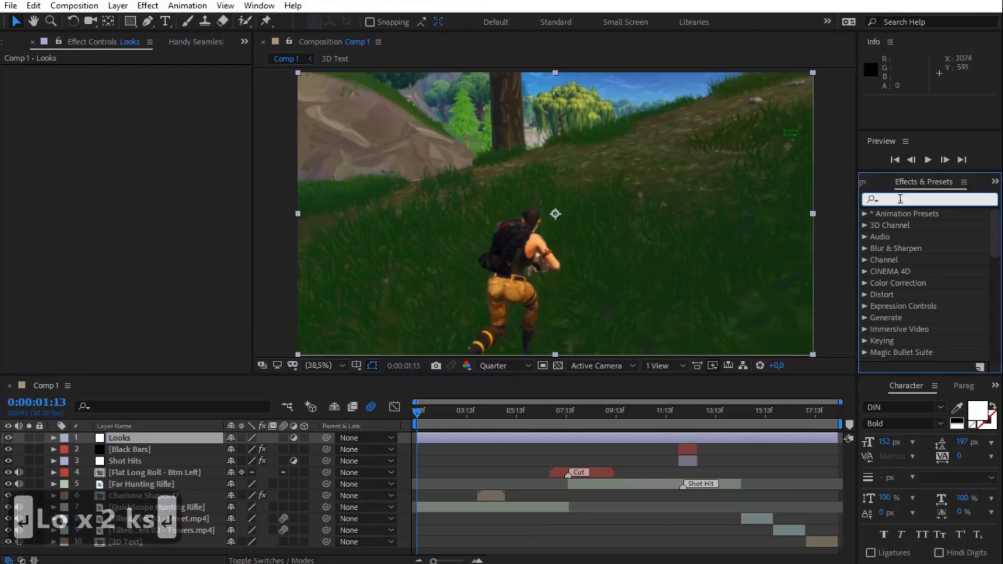
{"action": "type", "text": "ks"}
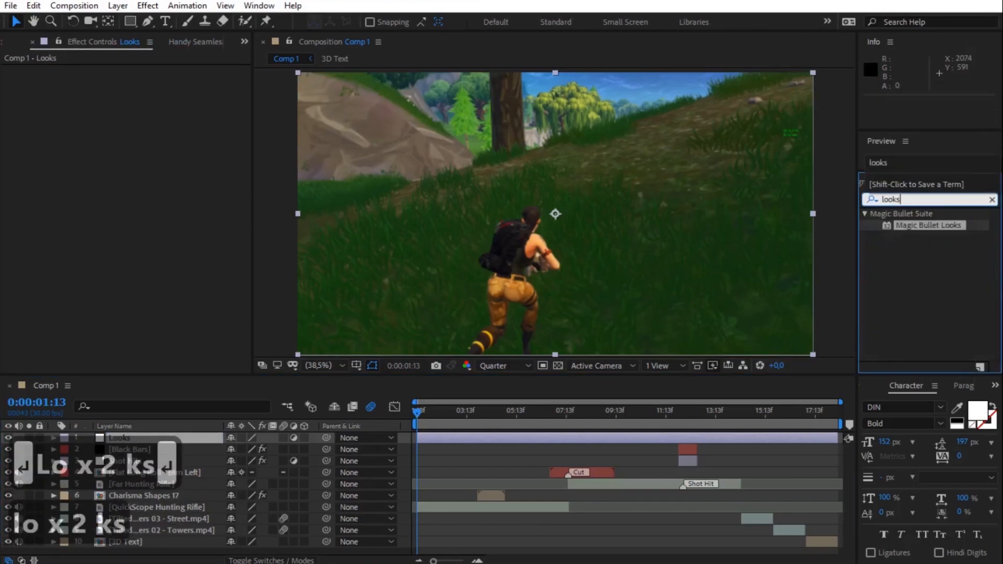
{"action": "left_click", "coordinate": [941, 230]}
{"action": "left_click_drag", "start_coordinate": [914, 224], "coordinate": [161, 437]}
- Set the Magic Bullet Looks look to the Blockbuster preset Classic Tension and preview the graded composition
{"action": "left_click", "coordinate": [51, 106]}
{"action": "left_click", "coordinate": [260, 282]}
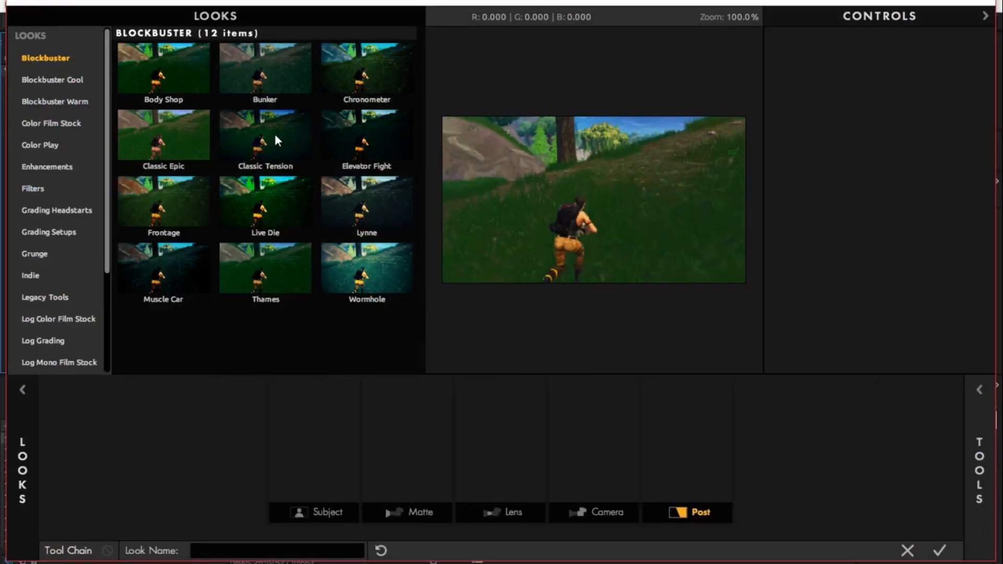
{"action": "left_click", "coordinate": [275, 133]}
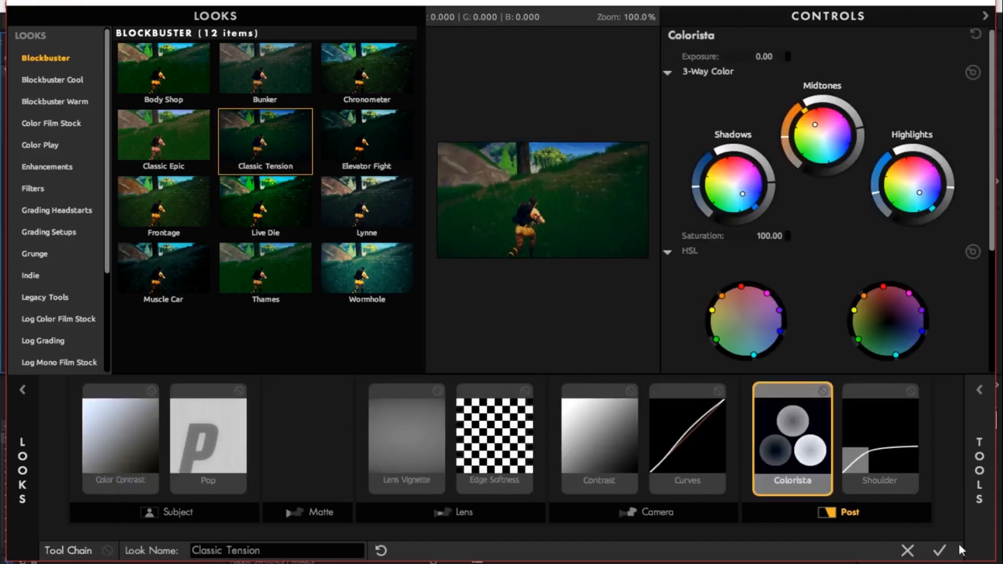
{"action": "left_click", "coordinate": [940, 551]}
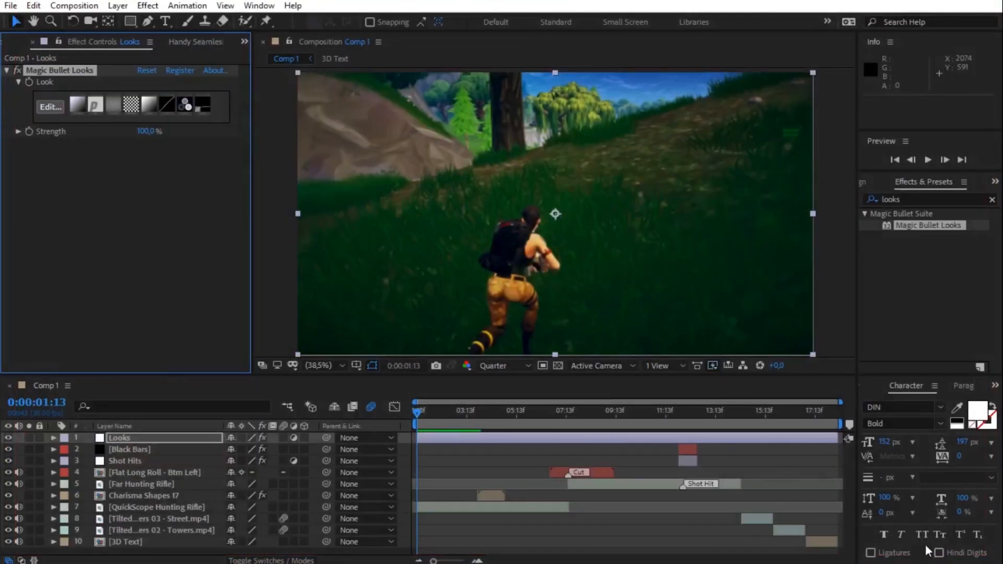
{"action": "key", "text": "space"}
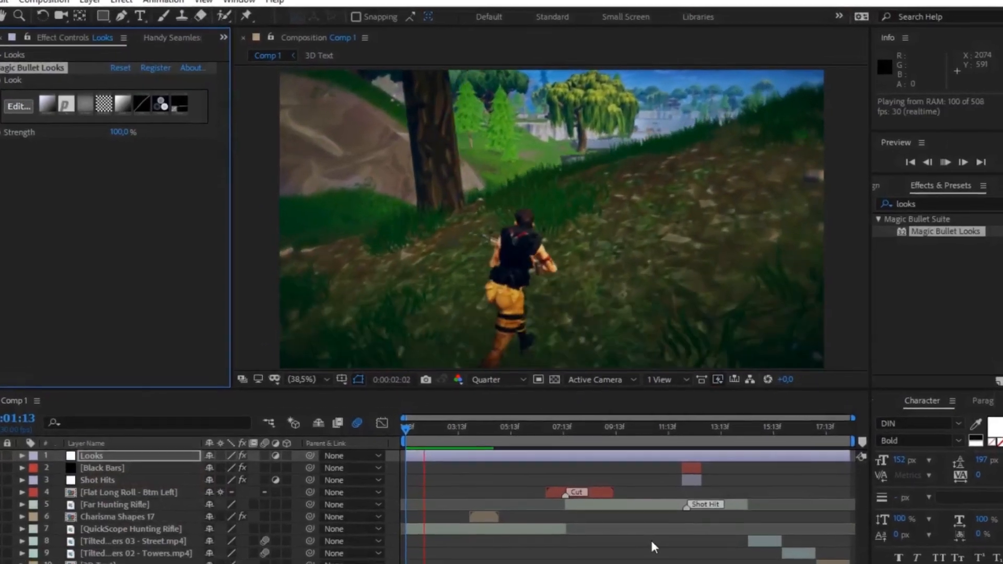